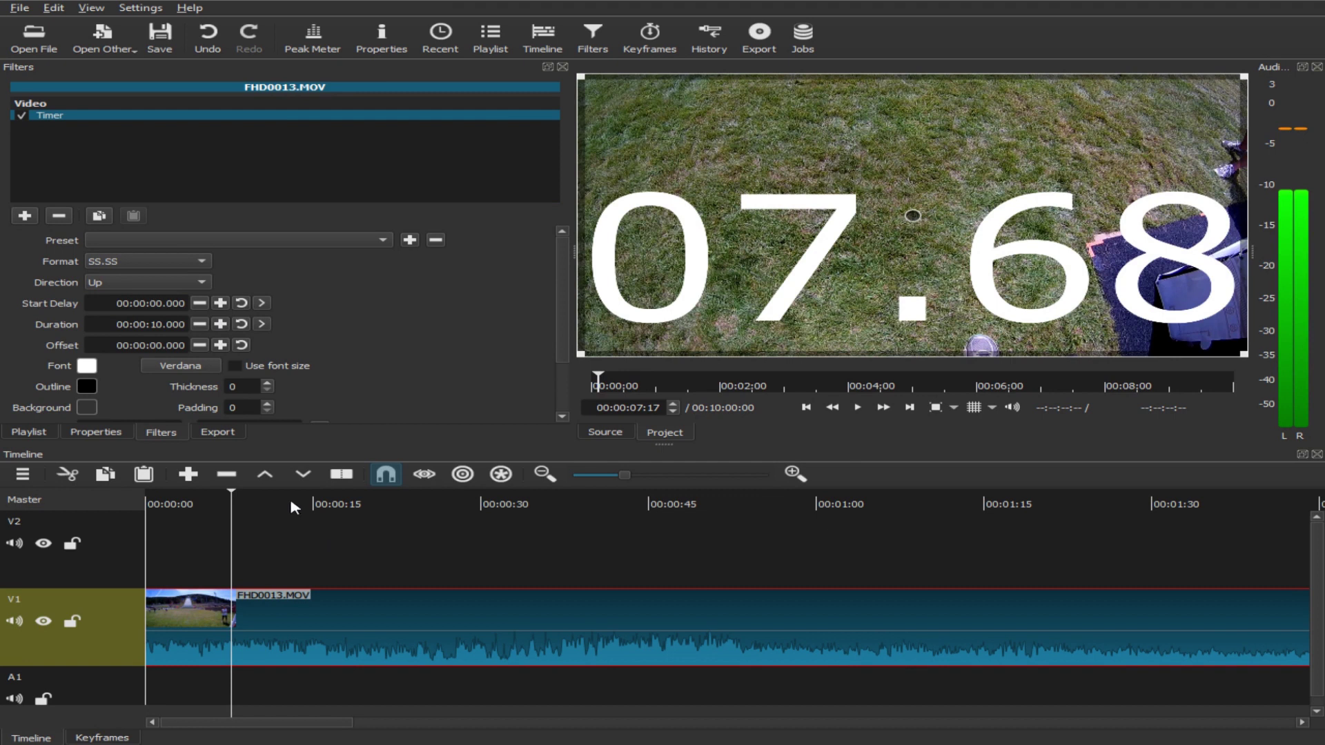
- Play and step through the clip around the race start, parking the playhead on the starting frame at 00:00:38:02
left_click_drag(252, 504, 560, 502)
key("space")
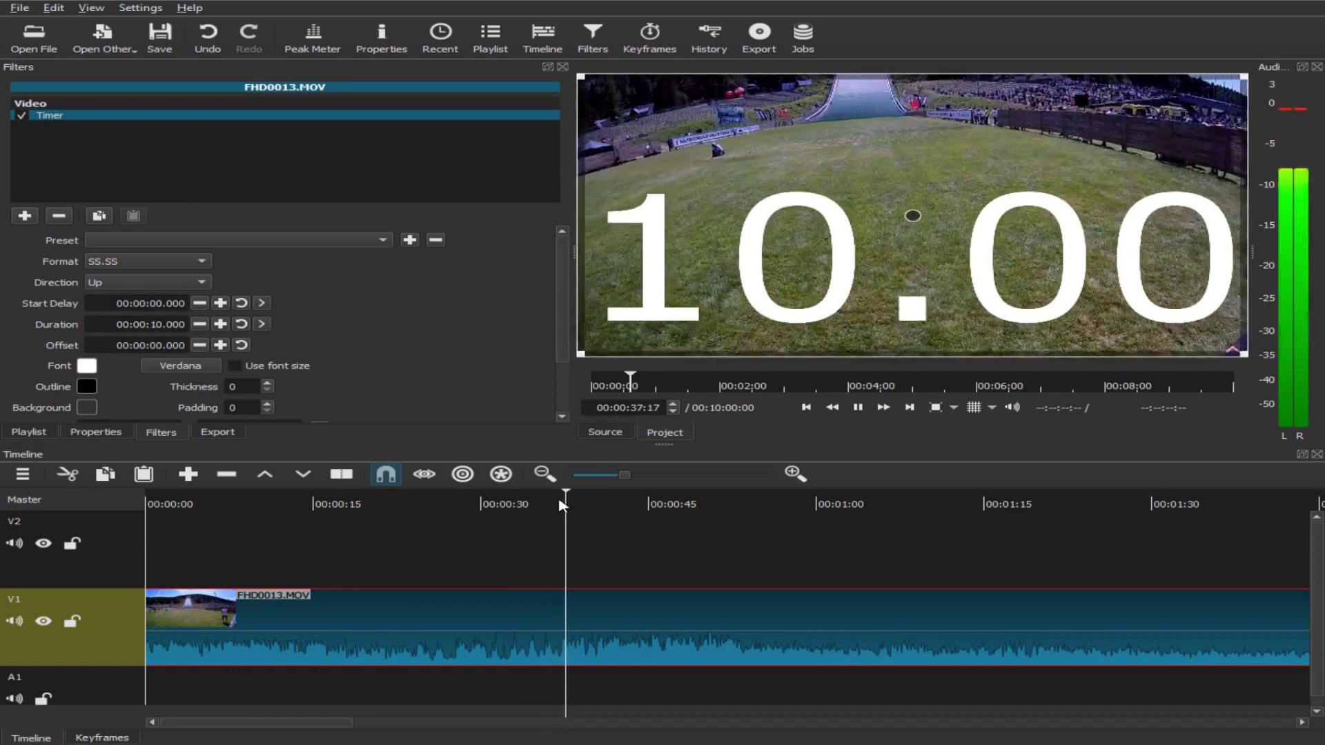
key("space")
key("Left")
key("Left")
key("Left")
key("Left")
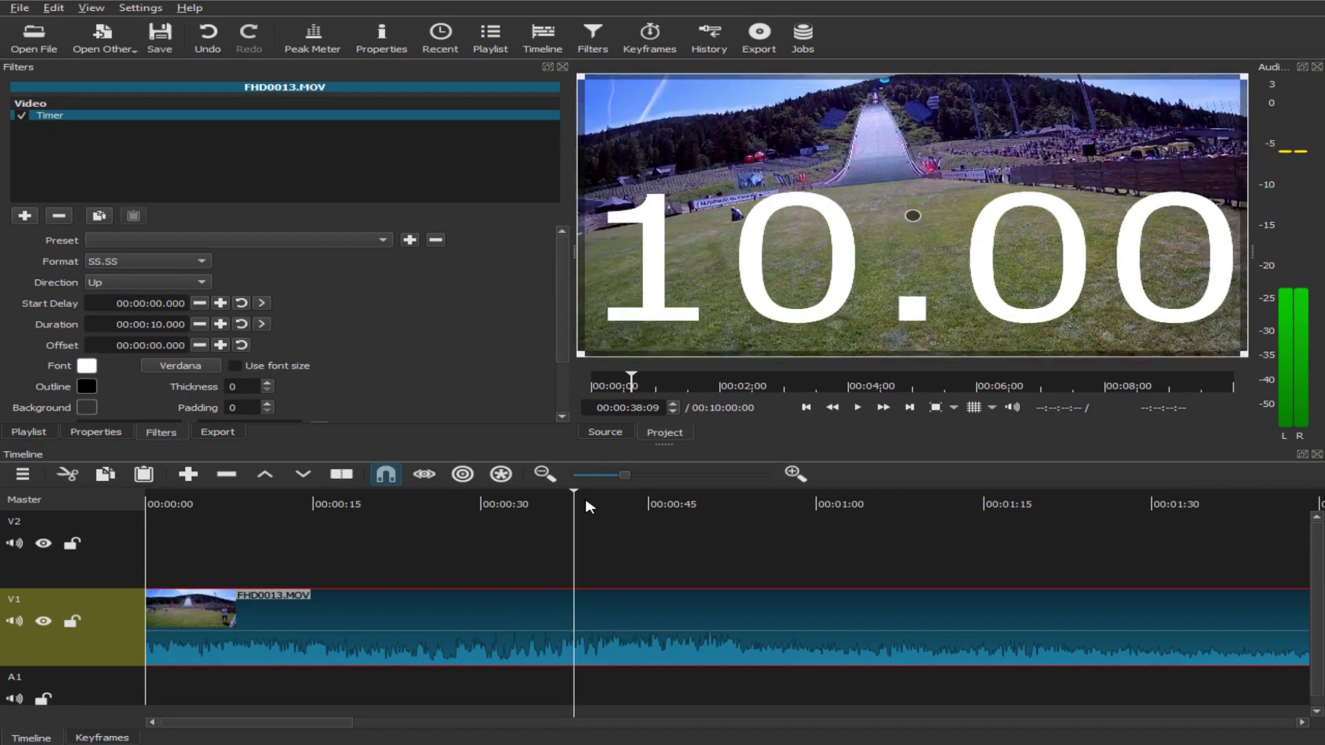
key("space")
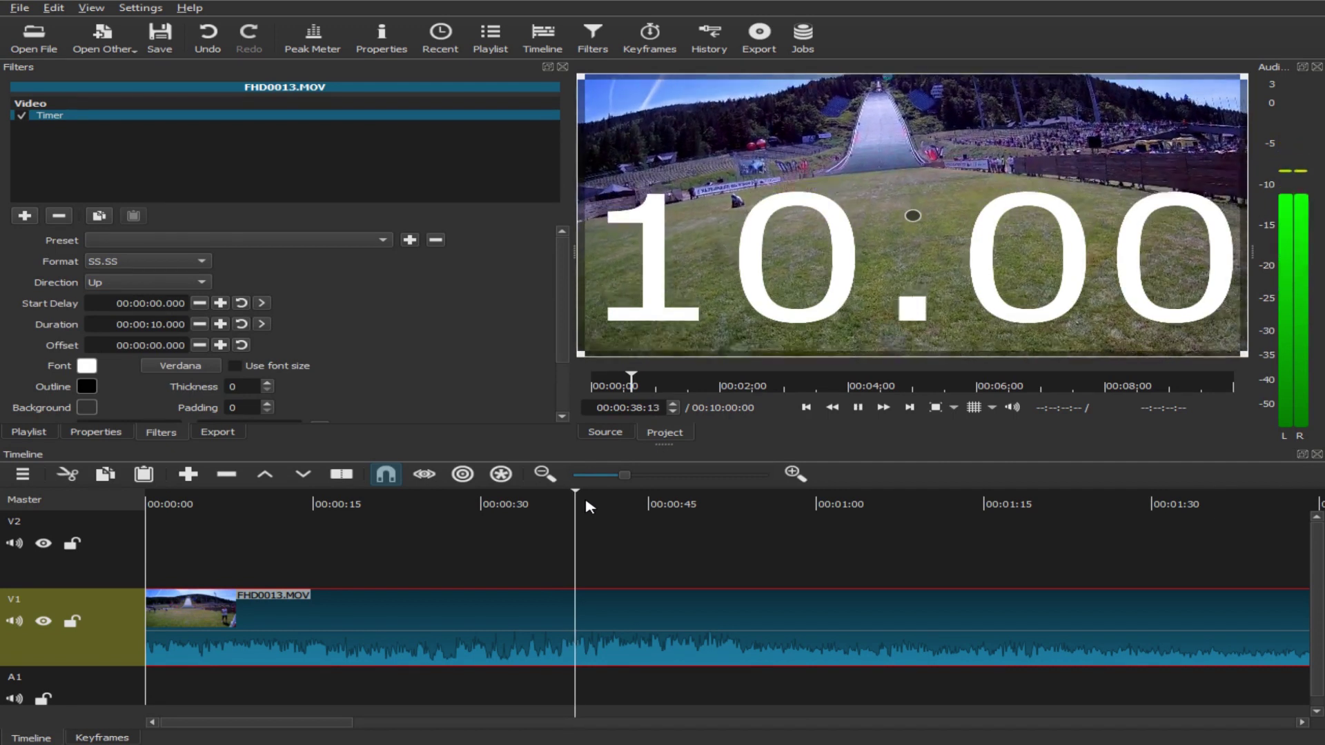
key("space")
key("Left")
key("Left")
key("Left")
key("Left")
key("Left")
key("Left")
key("Left")
key("Left")
key("Left")
key("Left")
key("Left")
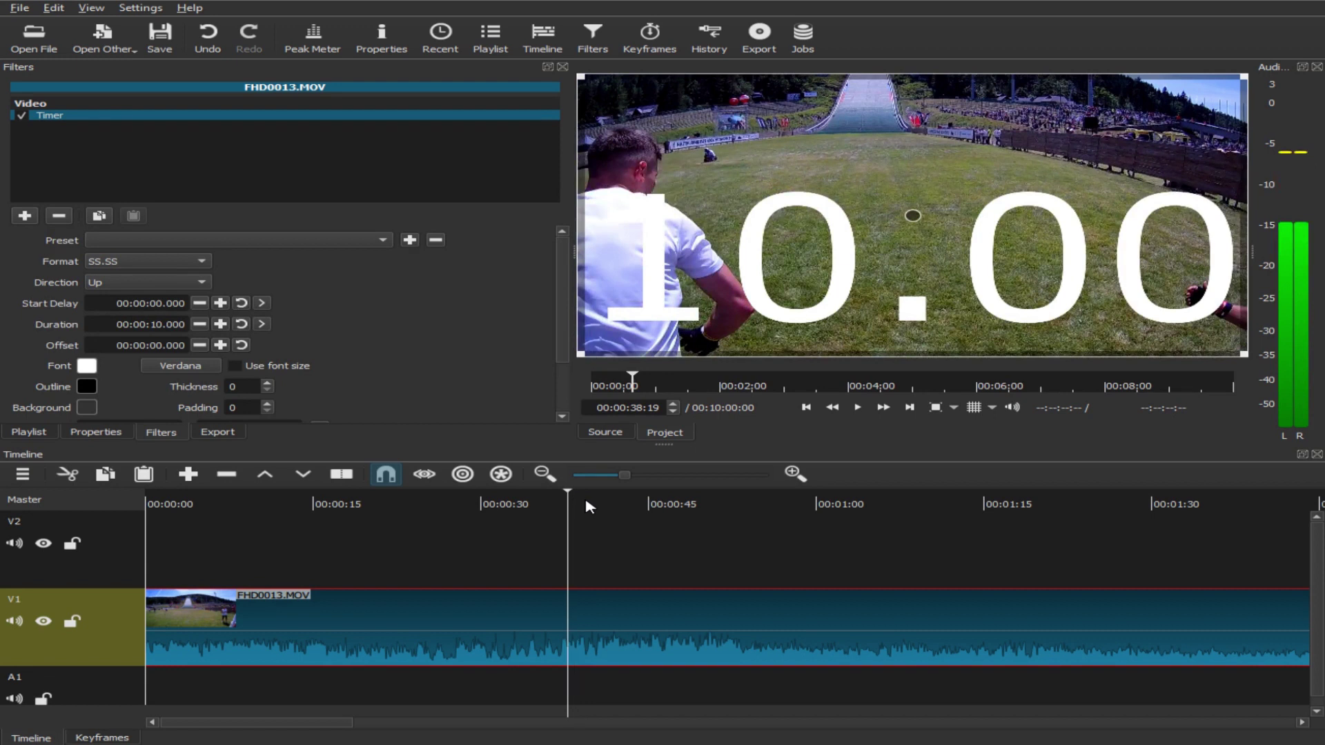
key("Left")
key("Left")
key("Left")
key("Left")
key("Left")
key("Left")
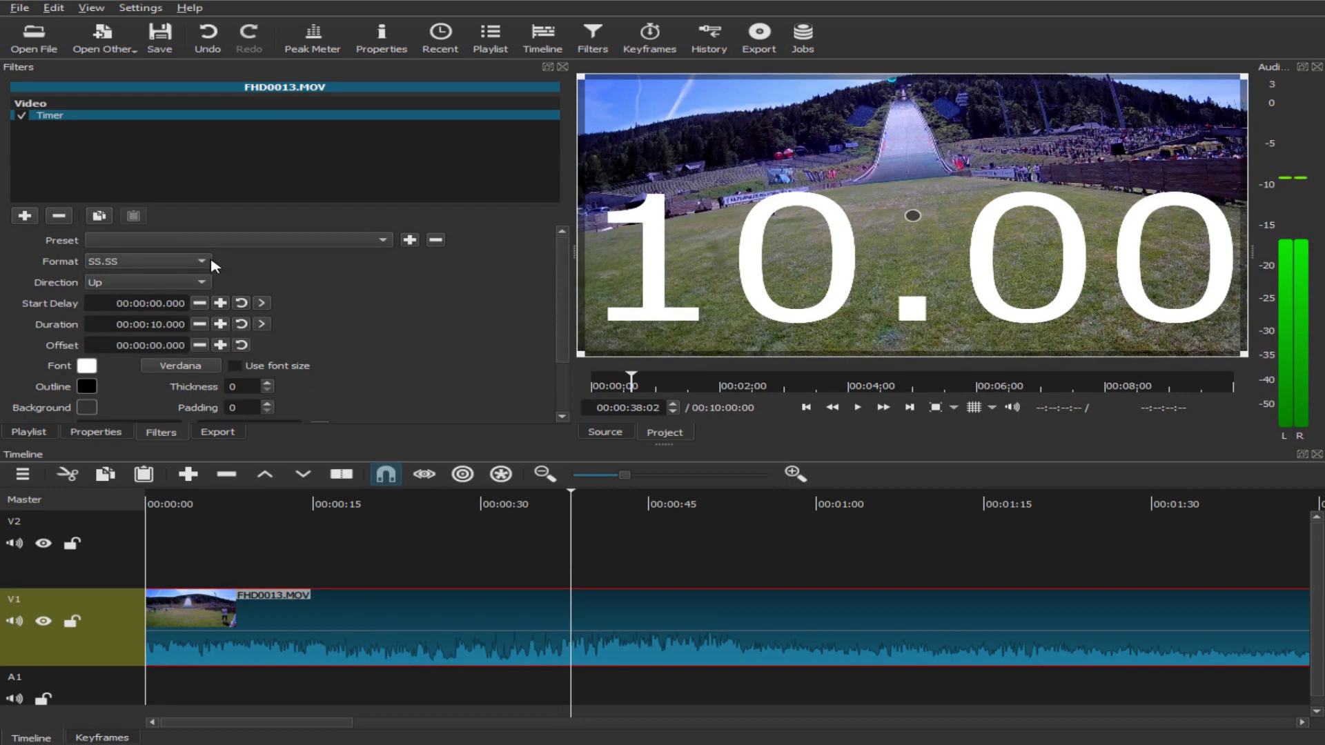
- Set the timer's display format to MM:SS.SS
left_click(185, 266)
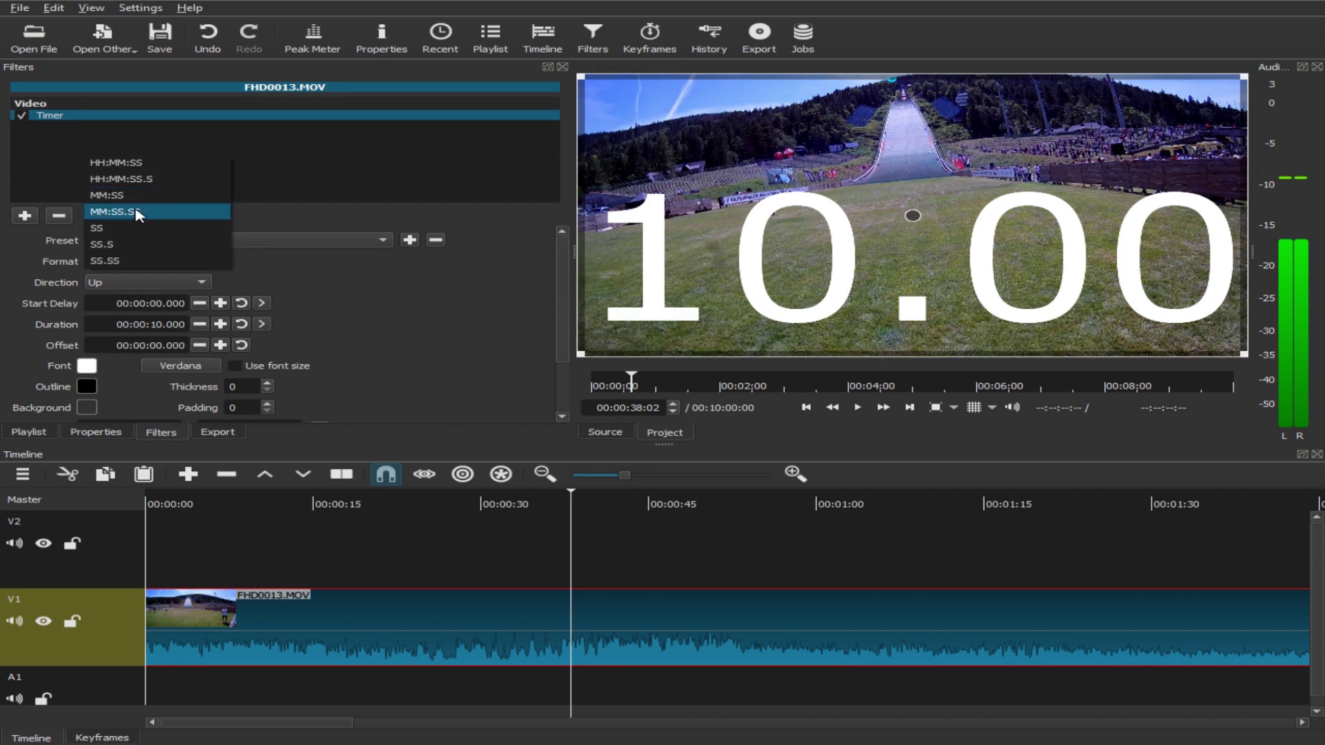
left_click(116, 197)
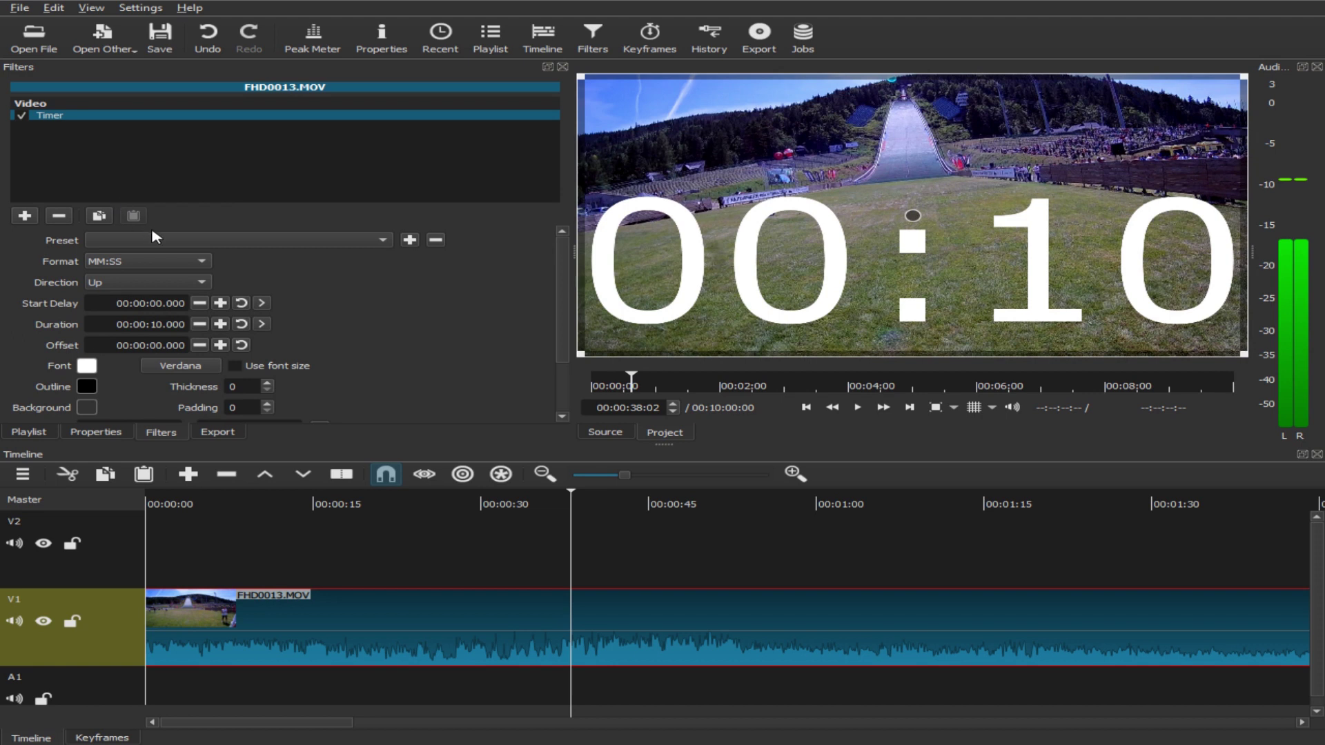
left_click(183, 262)
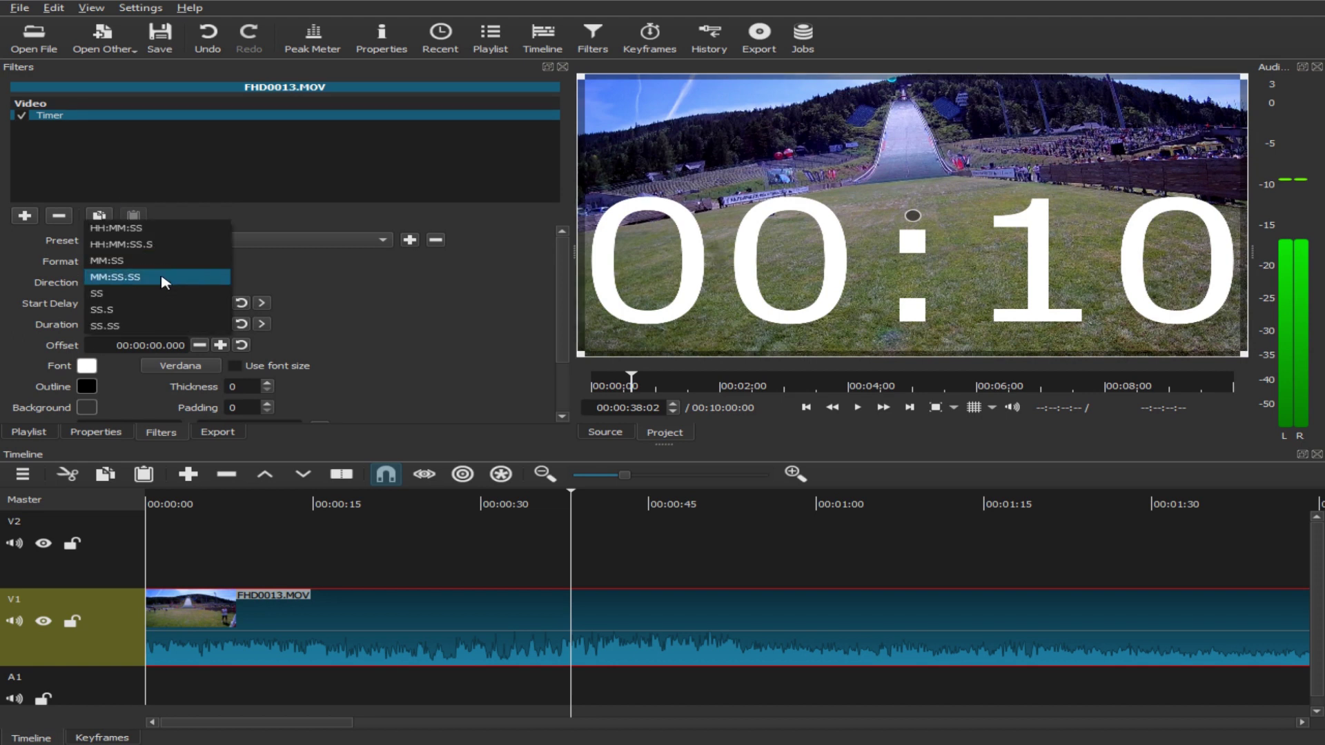
left_click(164, 277)
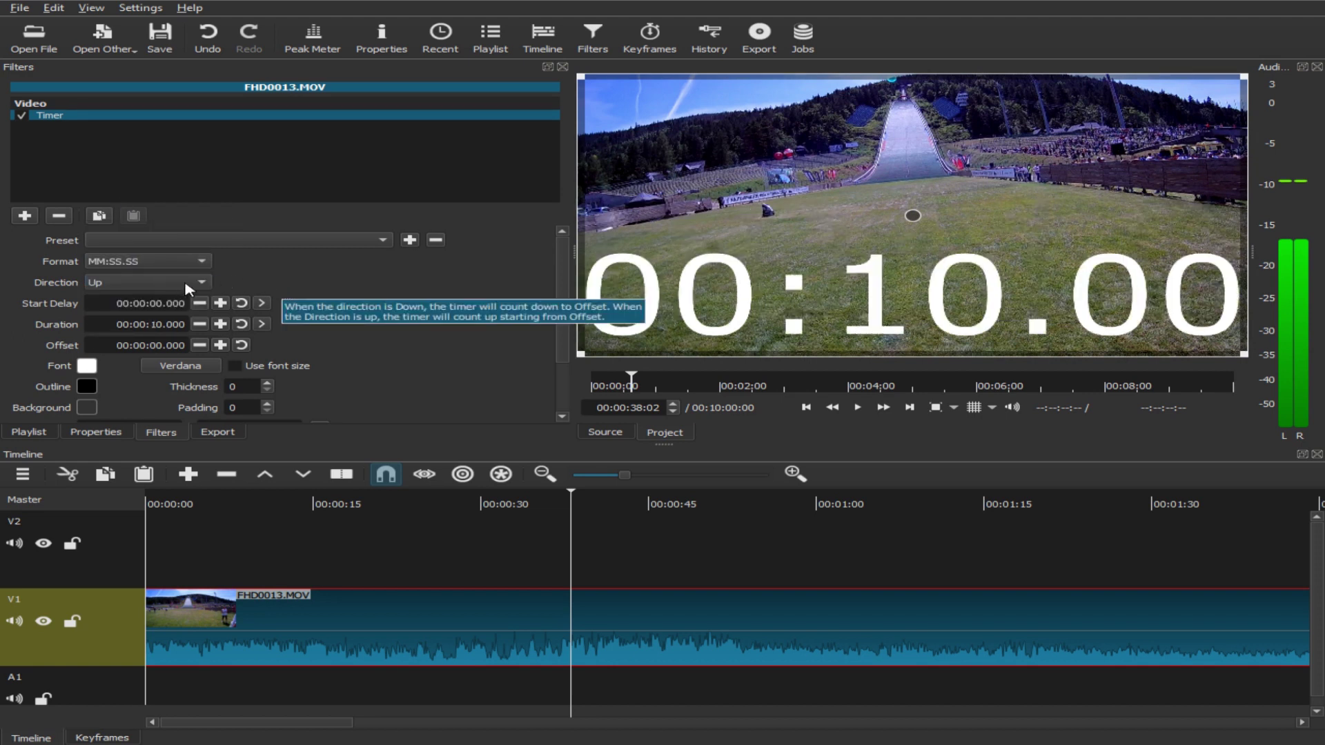
- Keep the timer direction as Up and set its start delay to the playhead position, 00:00:38.080
left_click(178, 283)
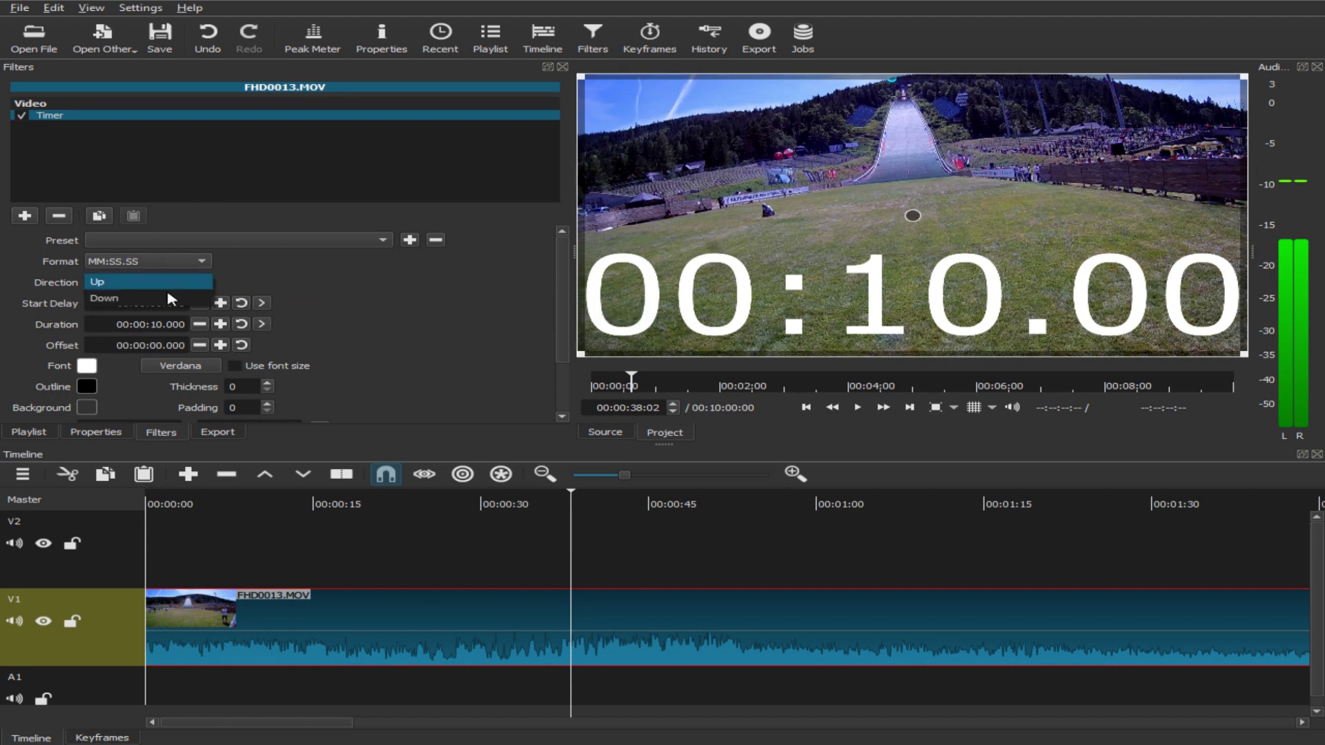
left_click(168, 283)
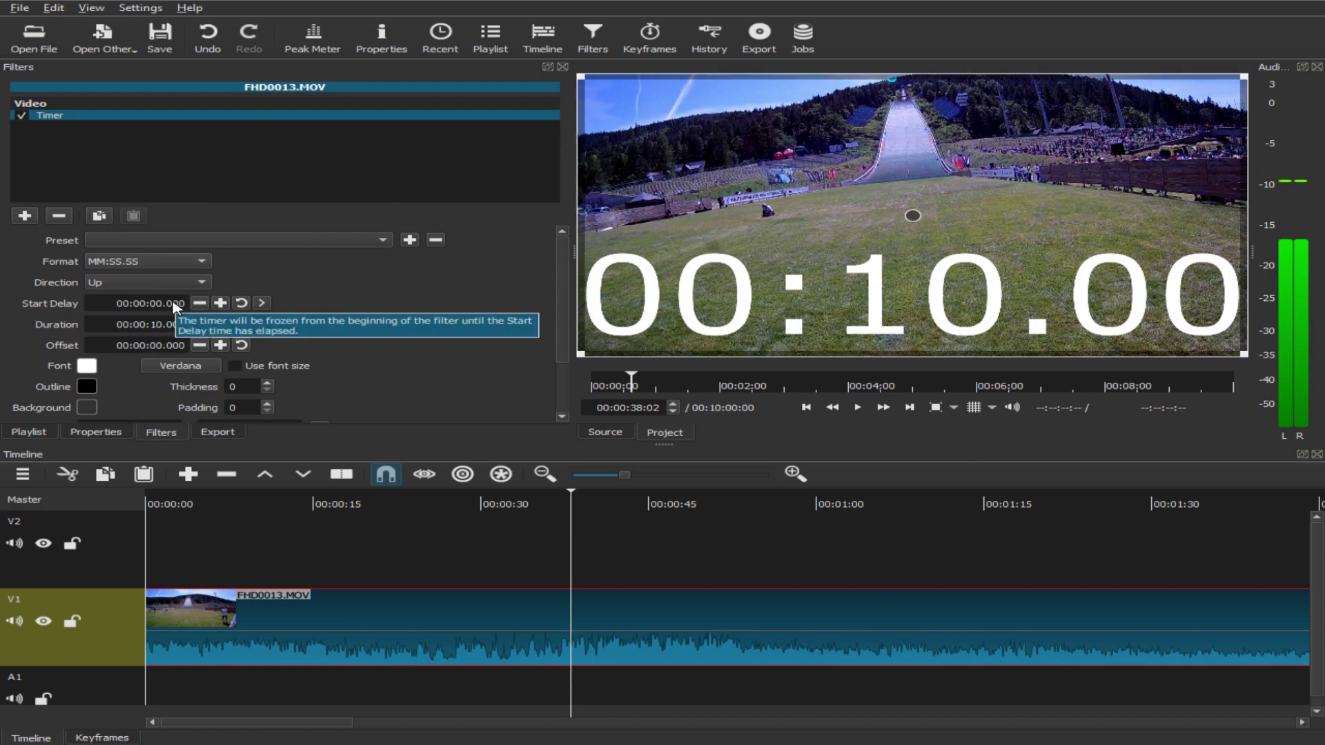
left_click(261, 303)
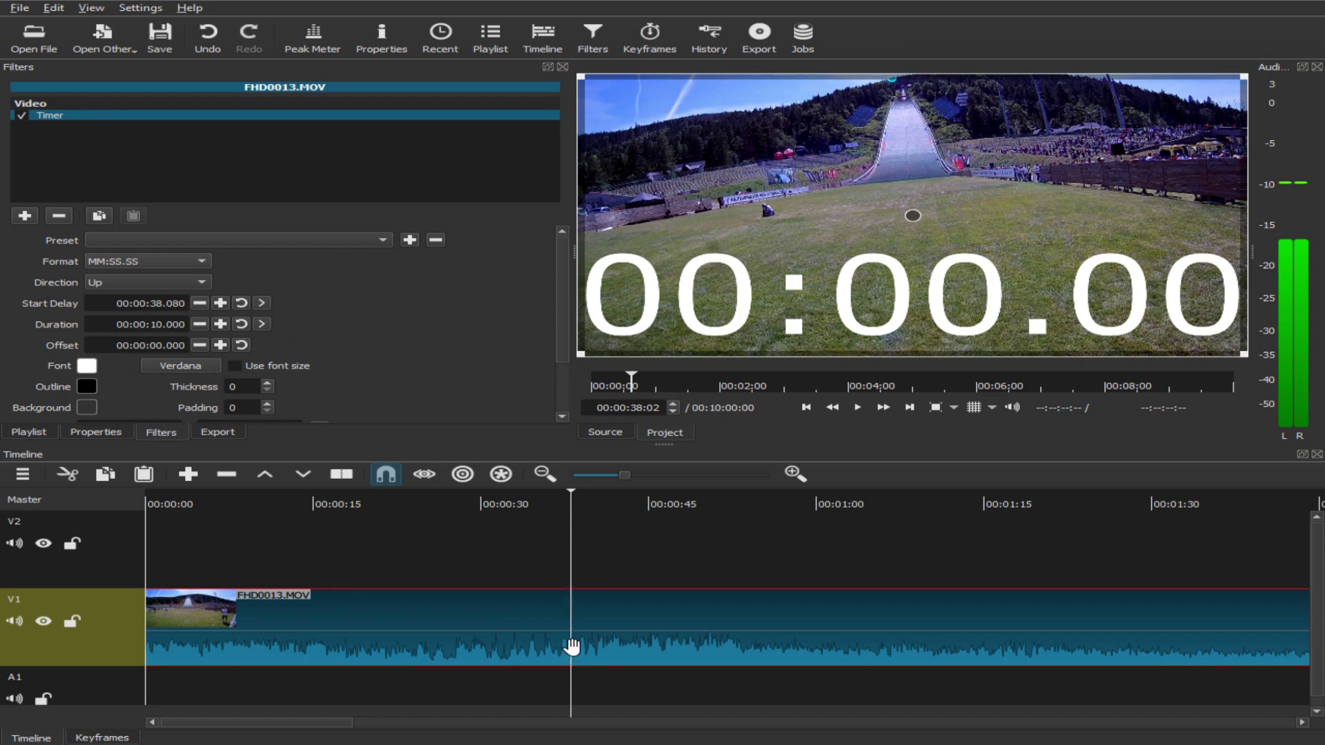
- Change the timer font to Source Code Pro Medium at size 72 and make the timer use the font size
left_click(185, 368)
left_click_drag(665, 344, 664, 320)
left_click_drag(694, 216, 494, 172)
key("s")
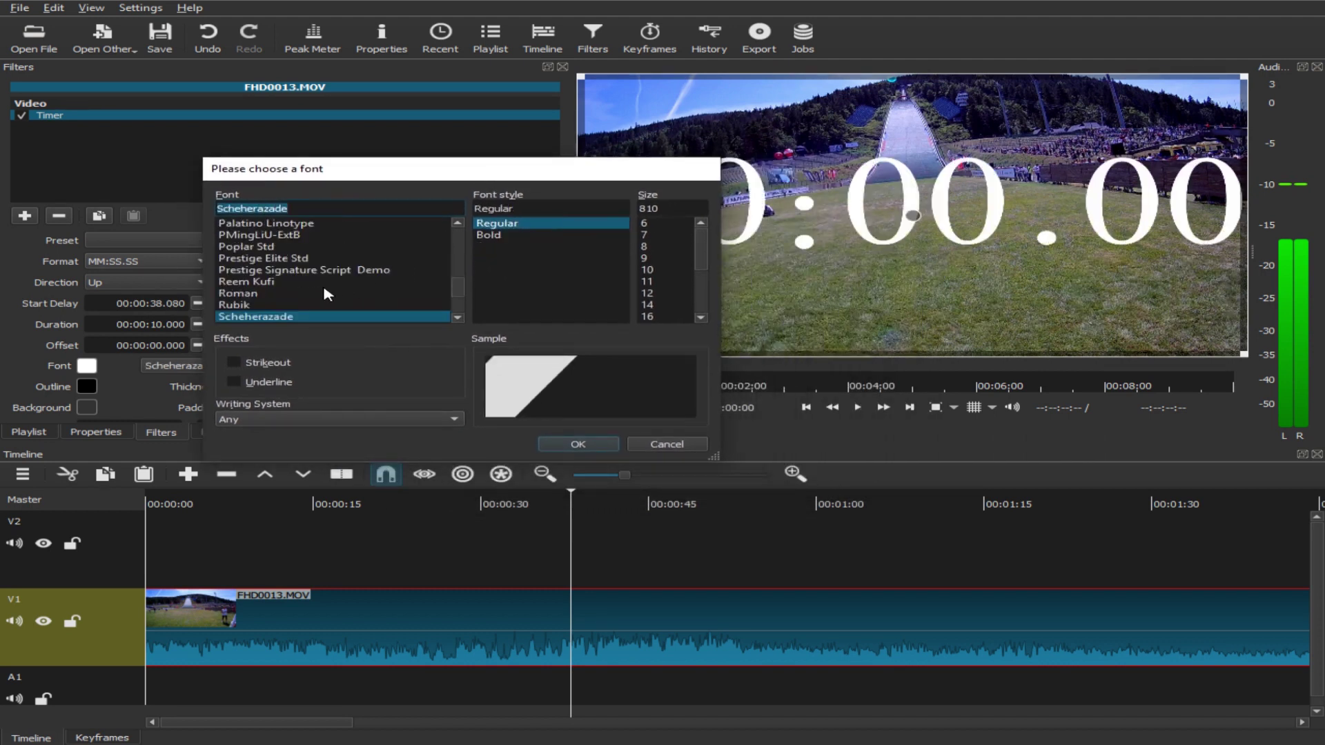
scroll(326, 295, "down", 12)
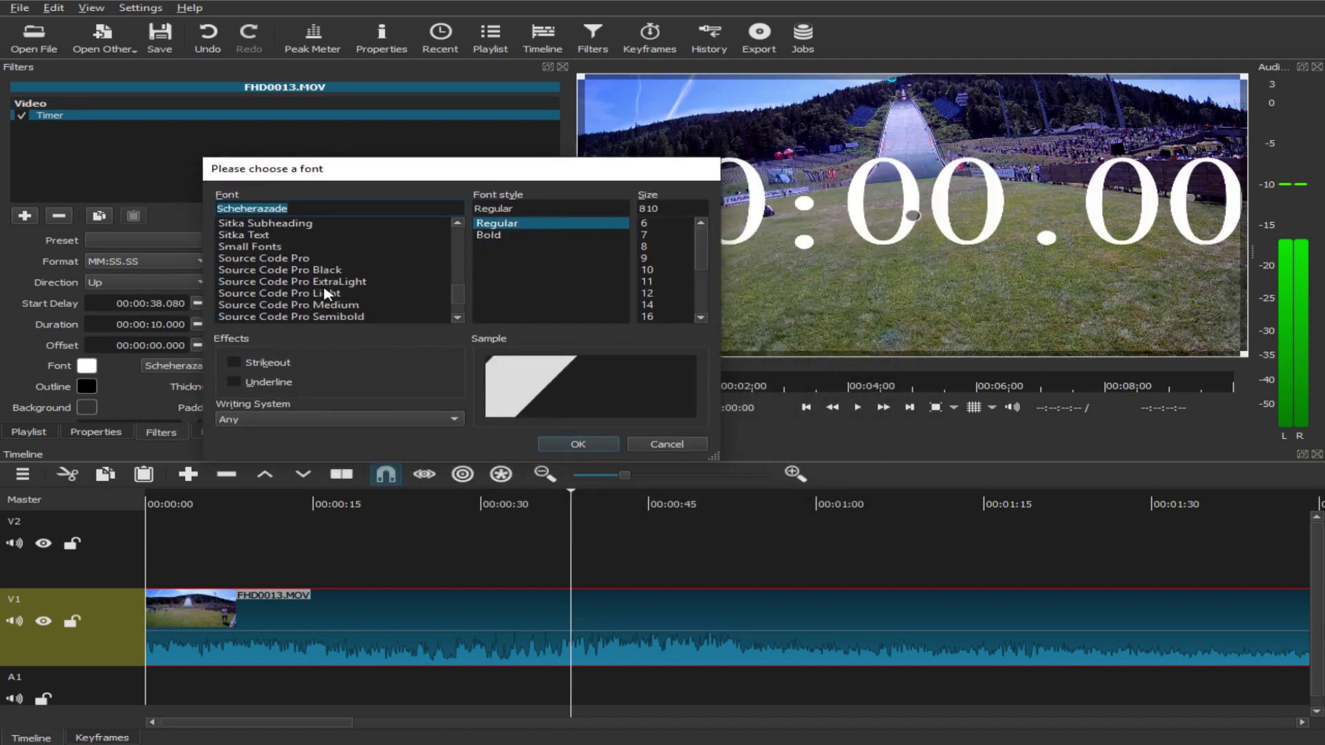
left_click(300, 305)
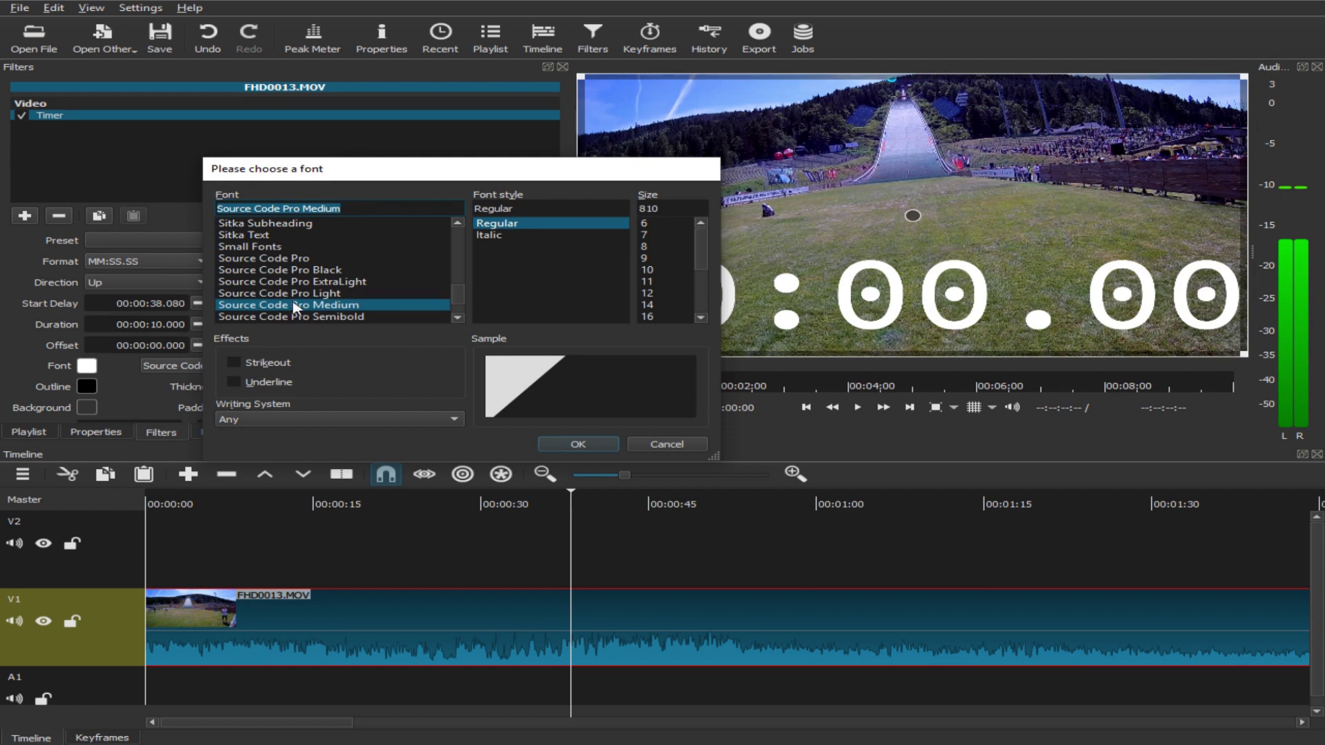
left_click_drag(697, 256, 713, 318)
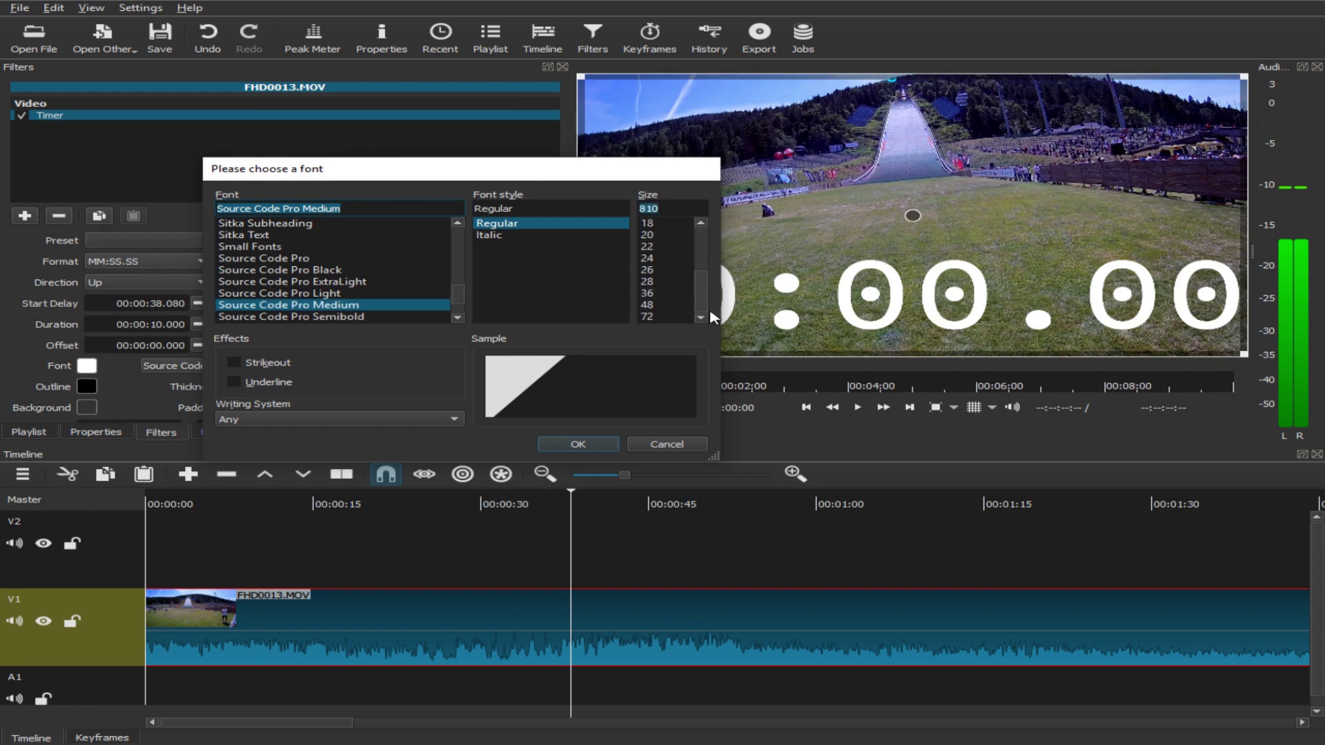
left_click(648, 316)
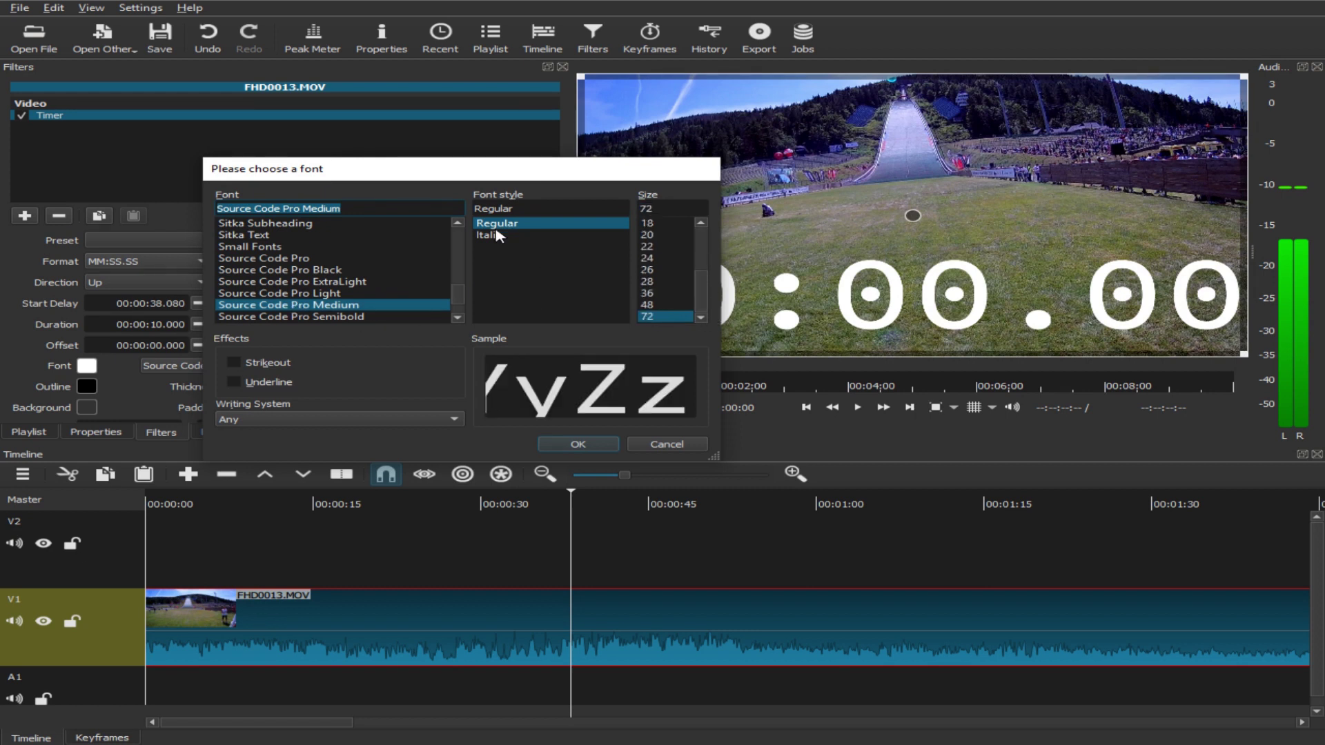
left_click(577, 445)
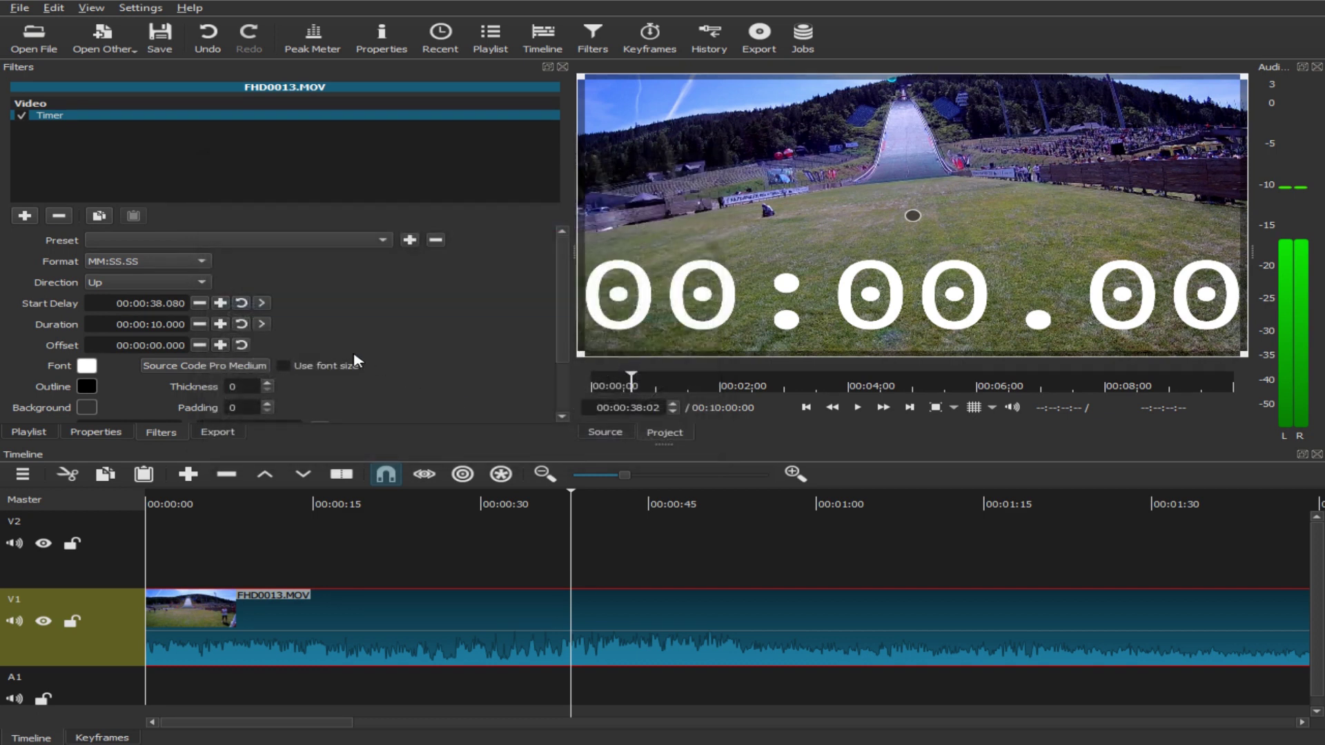
left_click(298, 371)
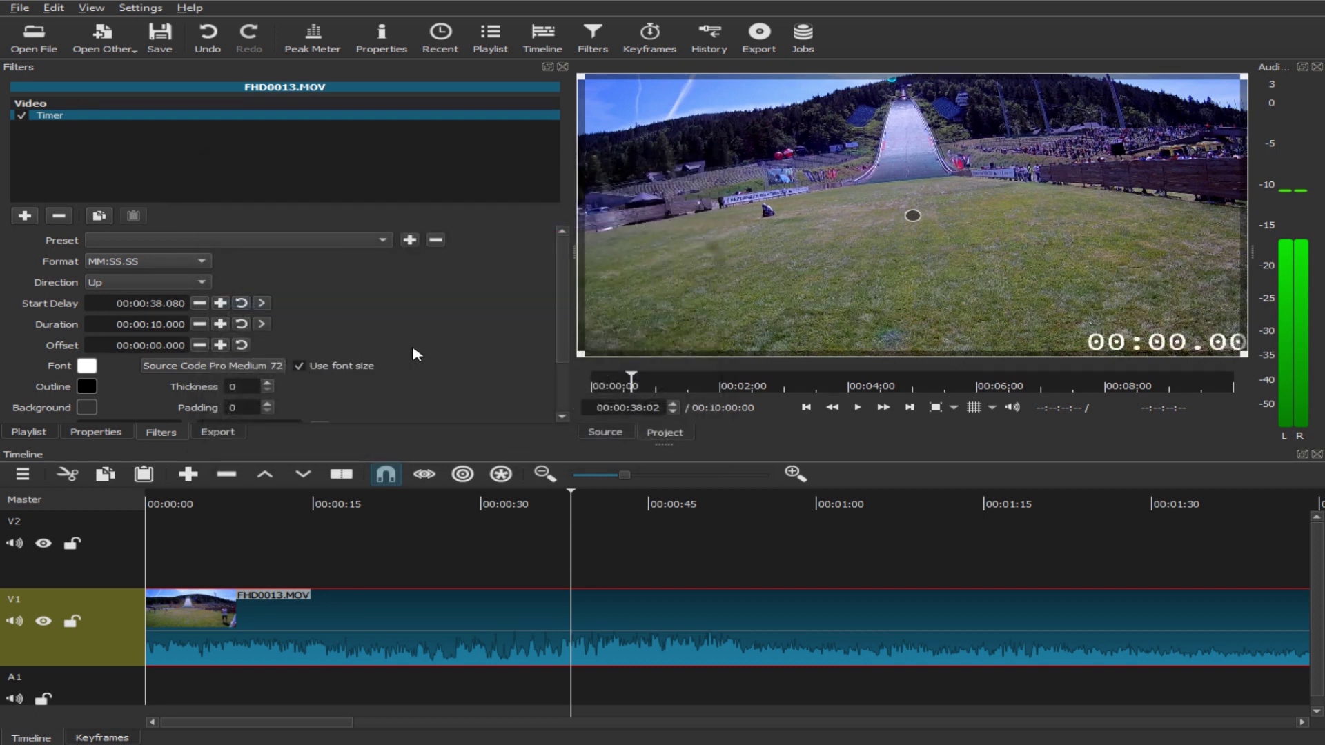
- Set the timer text's outline thickness to 2
scroll(336, 388, "down", 2)
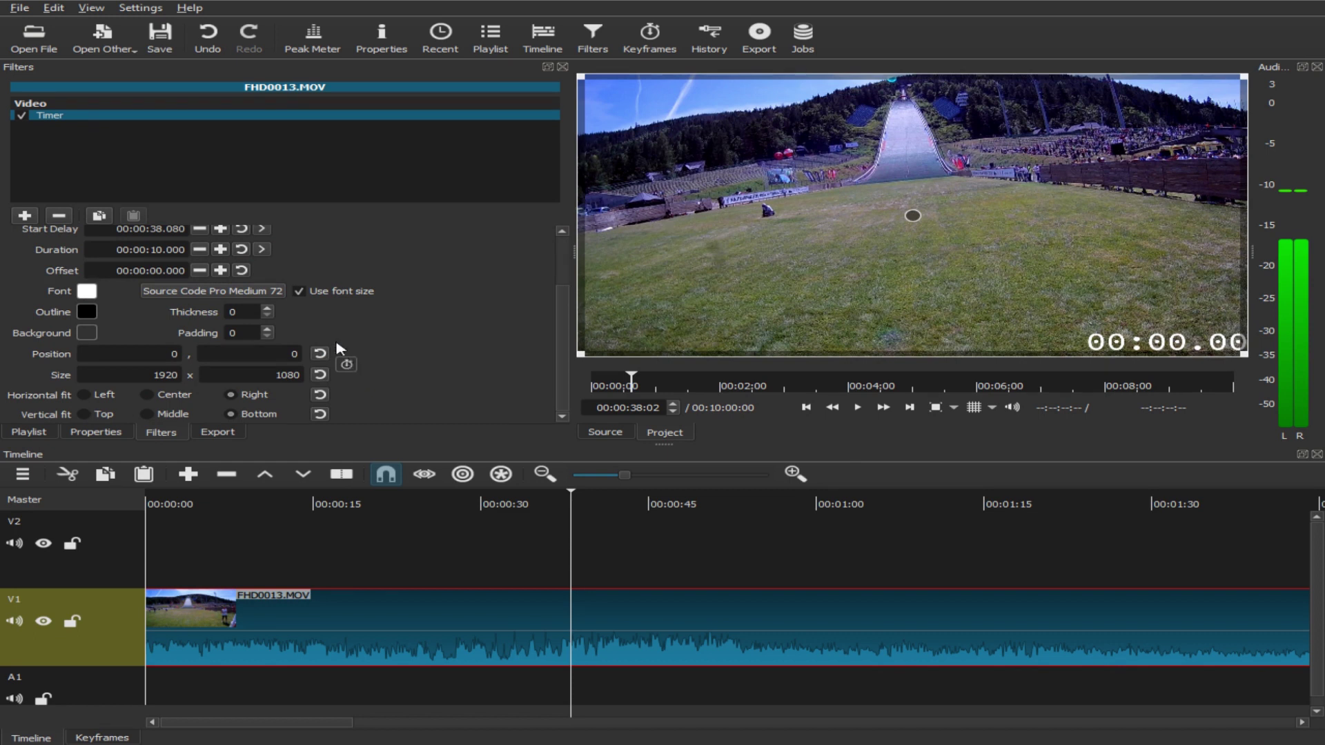
left_click(267, 308)
left_click(267, 309)
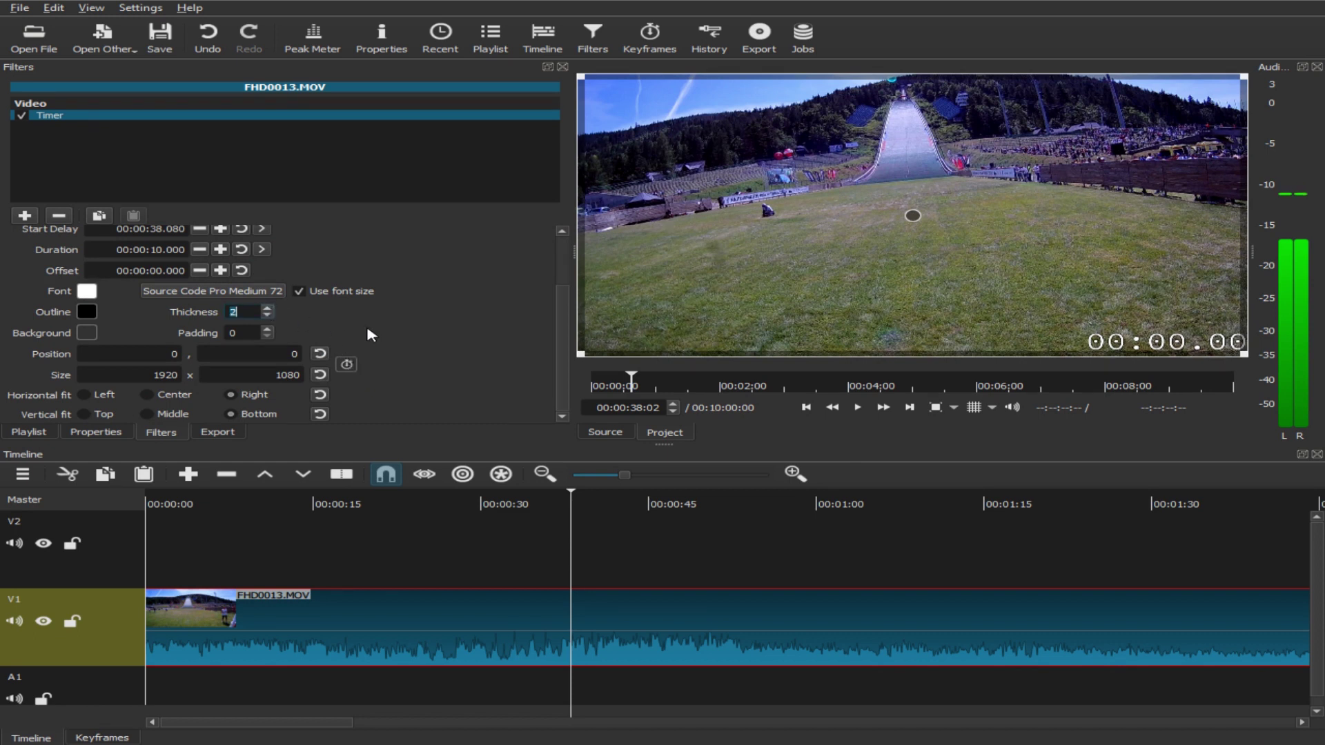
- Set the timer's font size to 90
left_click(249, 293)
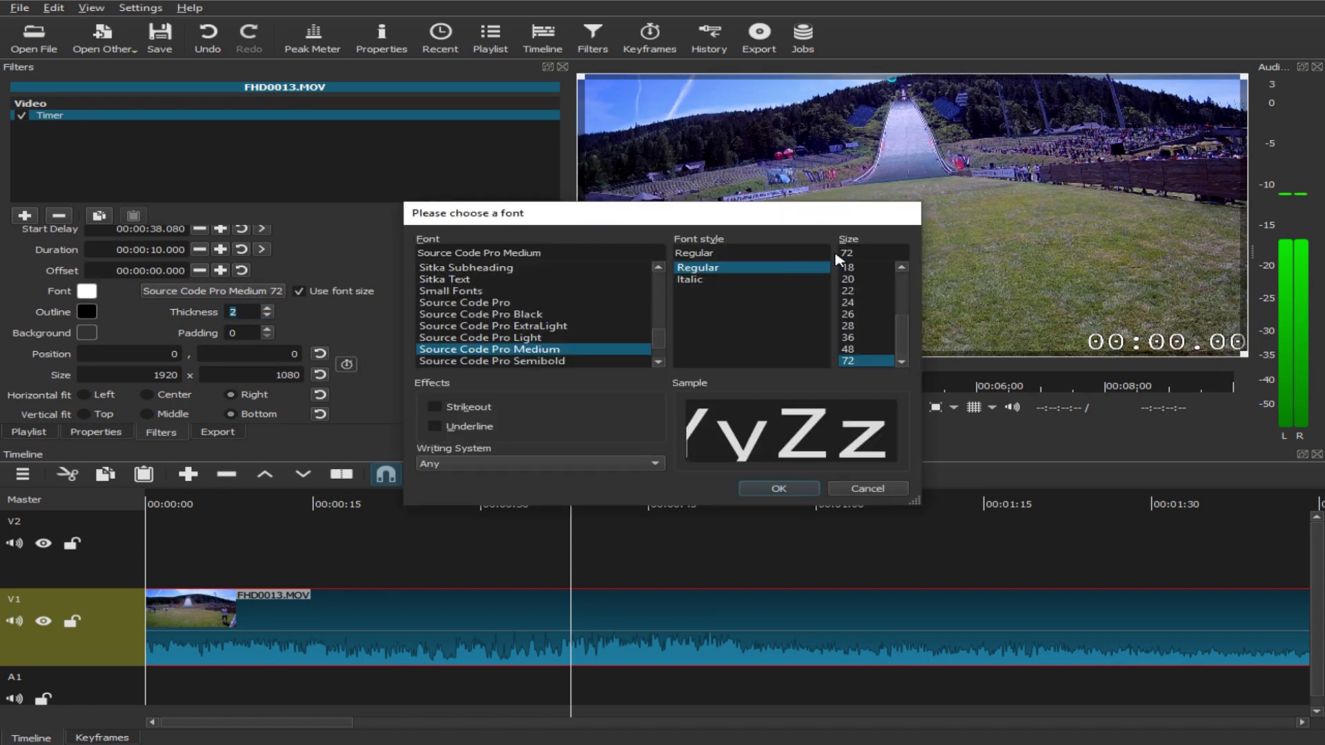
type("90")
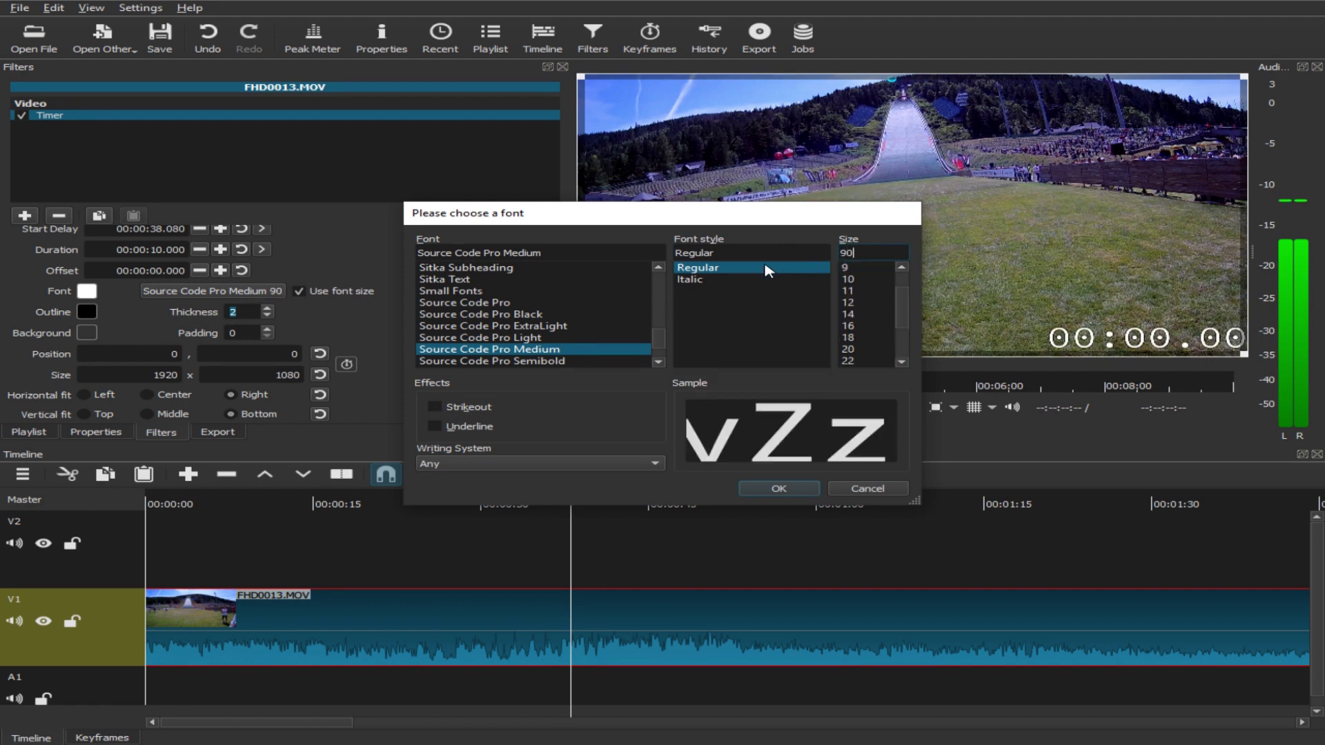
left_click(756, 489)
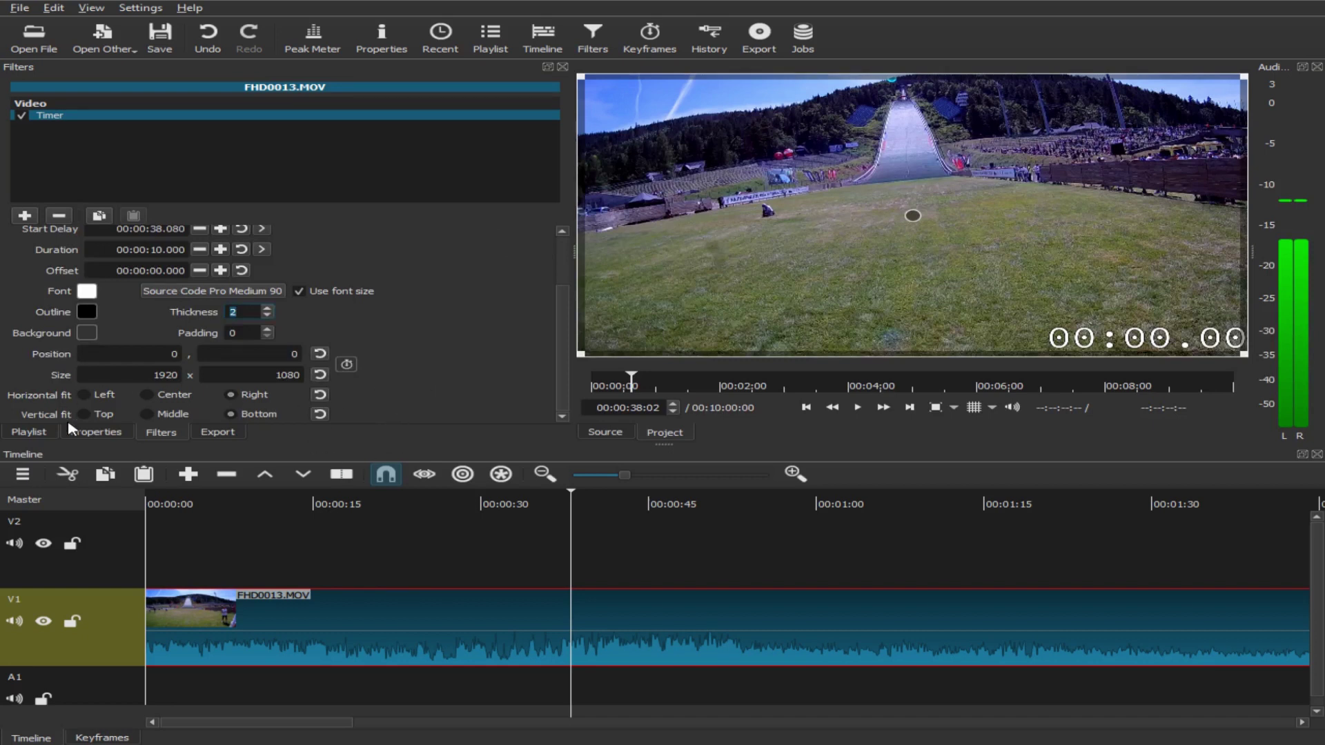
- Fit the timer text to Center and Middle, and shrink its box to about 704 x 234 in the video's lower-right corner
left_click(86, 395)
left_click(91, 413)
left_click(147, 396)
left_click(148, 414)
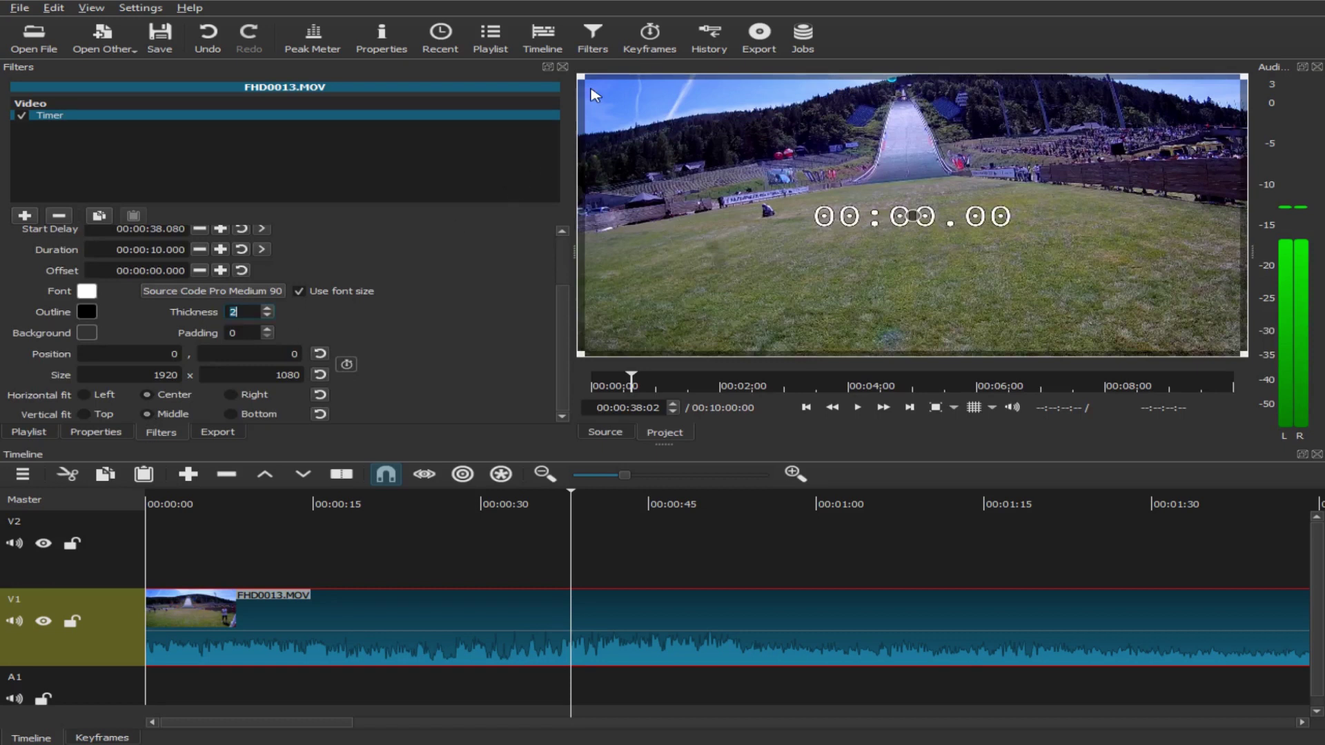
left_click_drag(581, 76, 1026, 317)
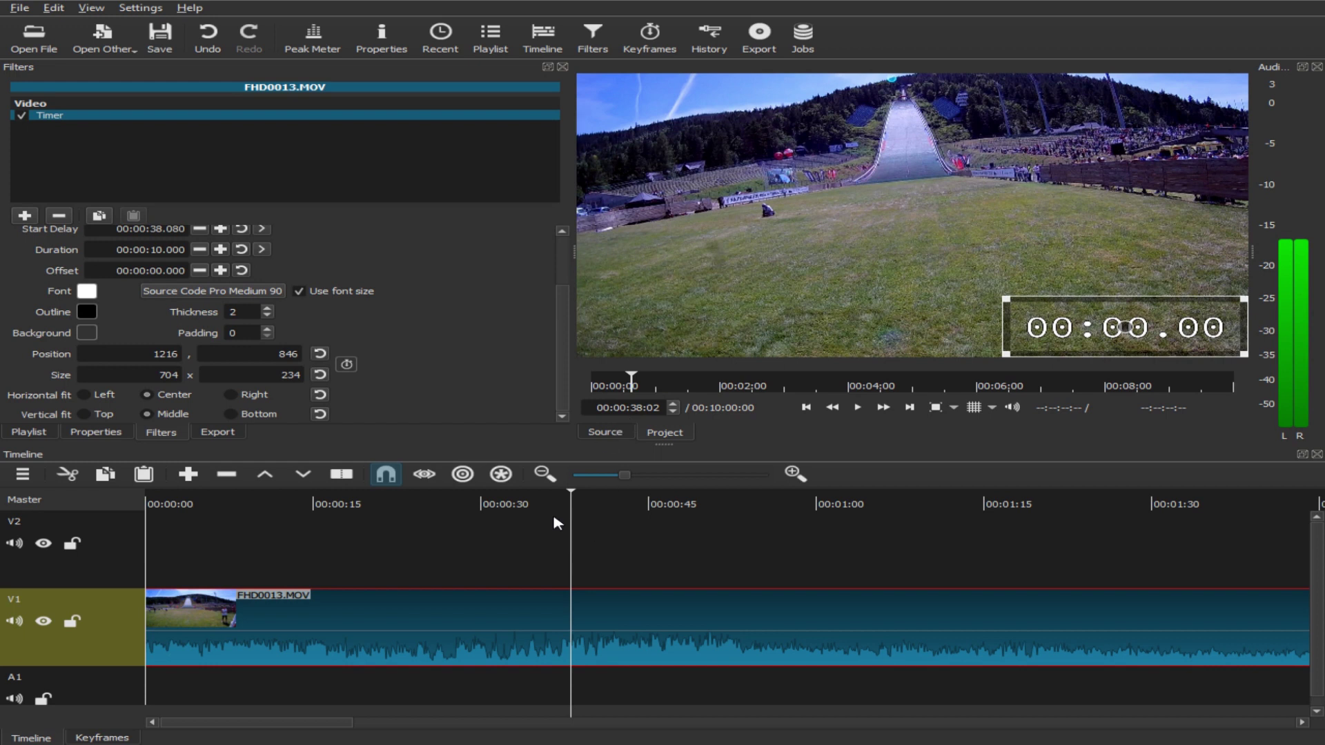
- Play the clip across the race start to check when the timer begins counting
left_click(433, 506)
key("space")
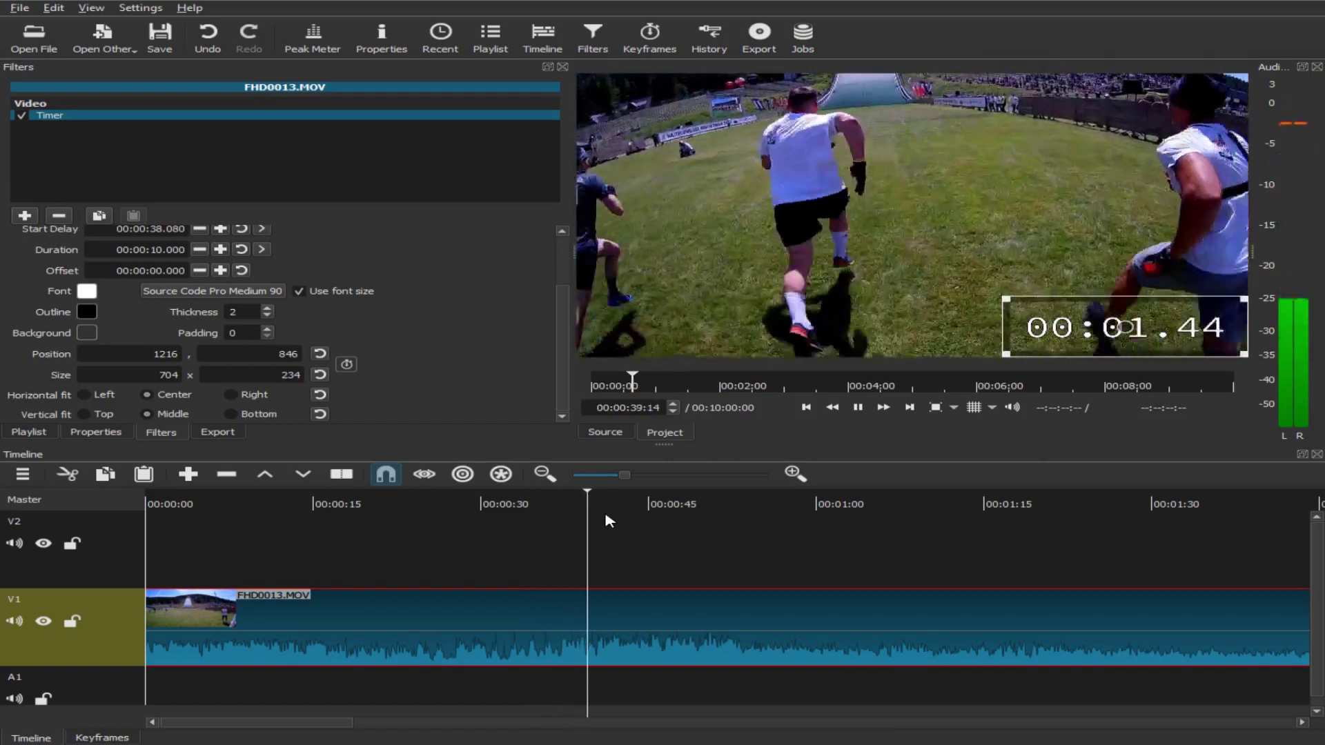
key("space")
- Find the finish frame at 00:08:36:11 and set the timer duration to end there, 00:07:58.360
left_click_drag(328, 727, 1263, 723)
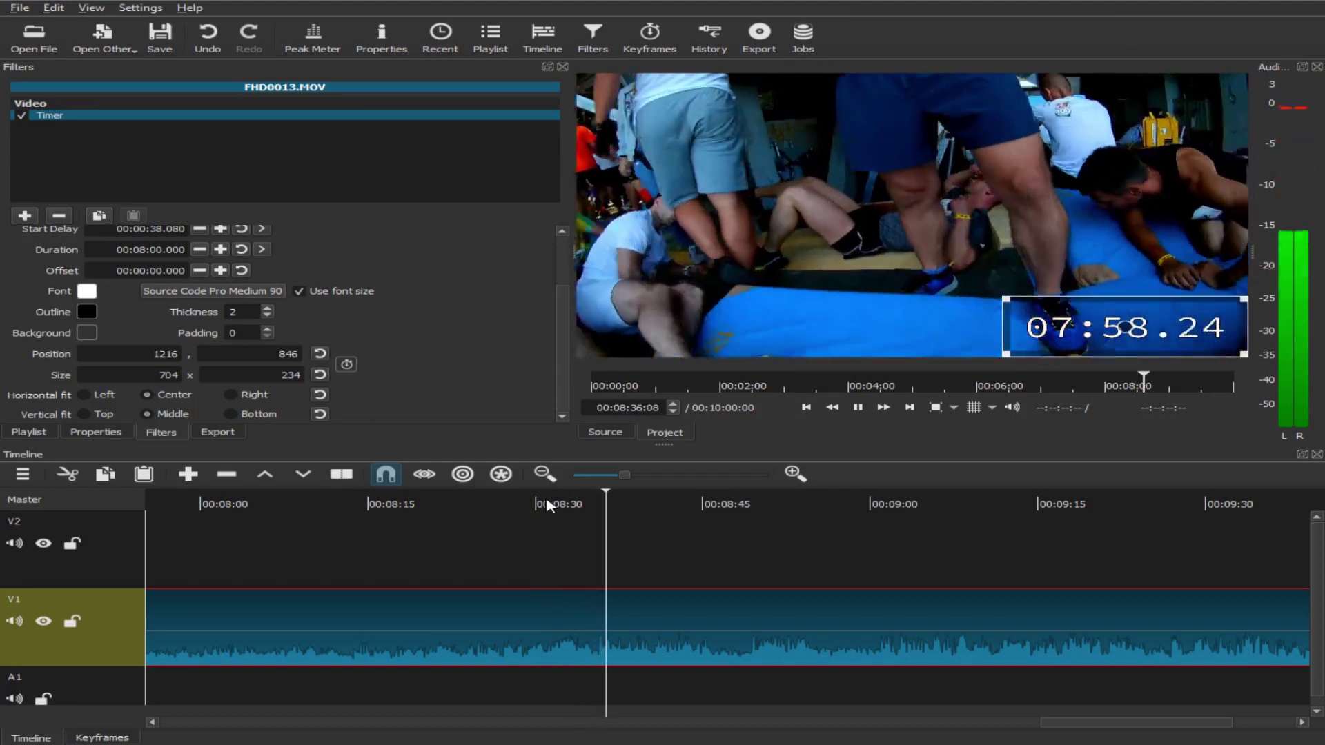
key("space")
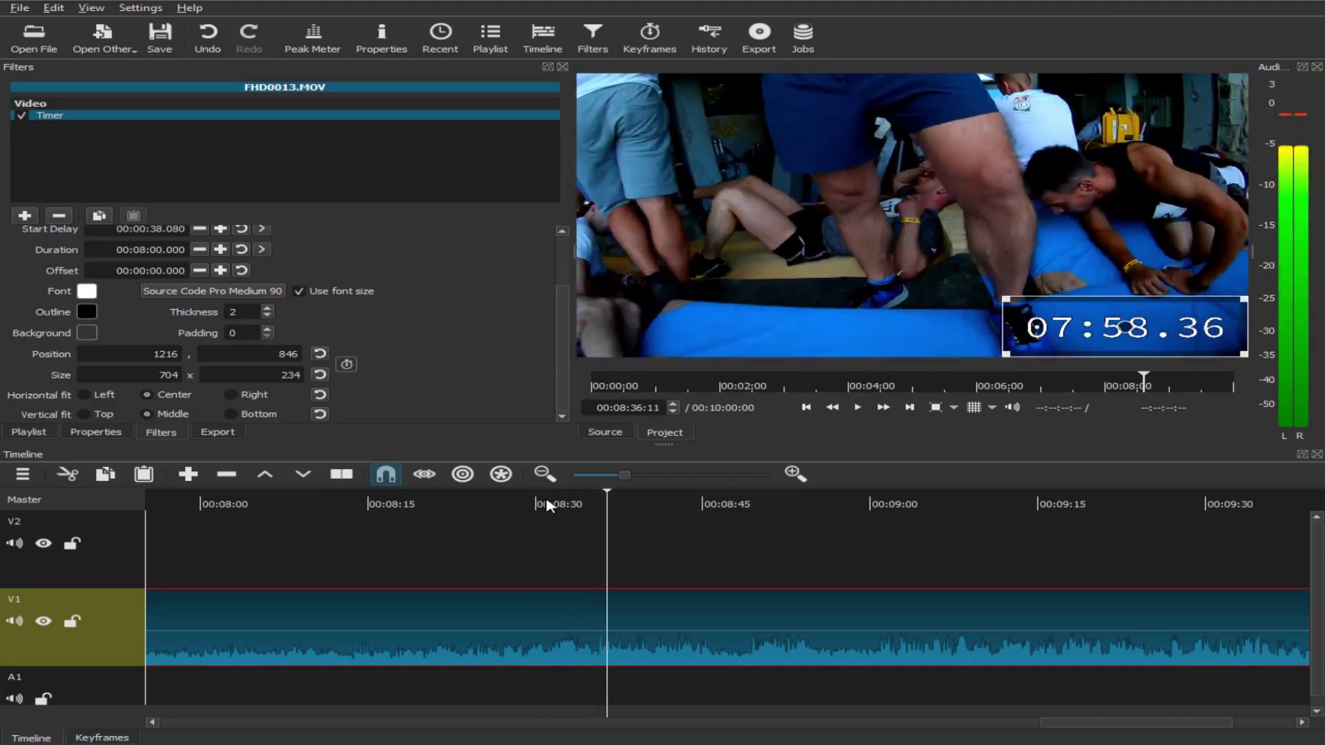
left_click(263, 249)
- Play the clip from shortly before the finish to check that the timer stops at the right moment
left_click_drag(1078, 724, 1070, 724)
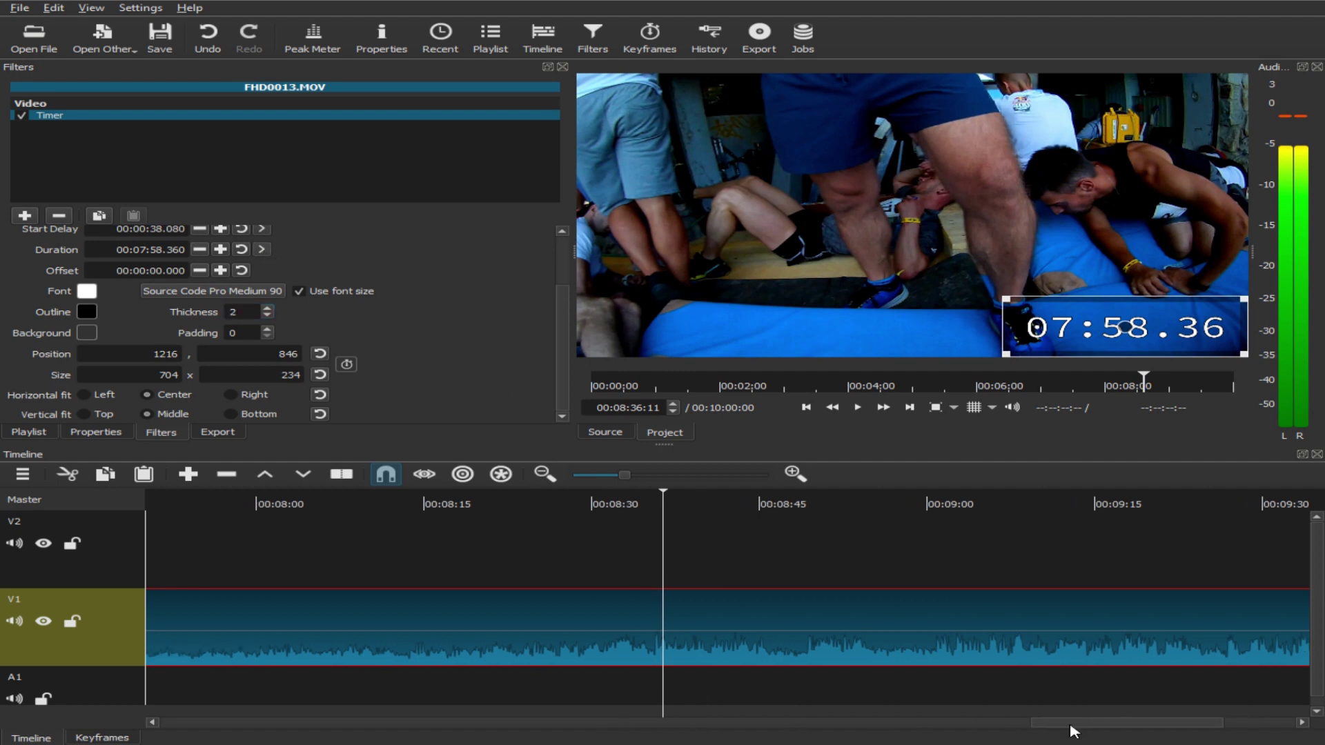
left_click(529, 505)
key("space")
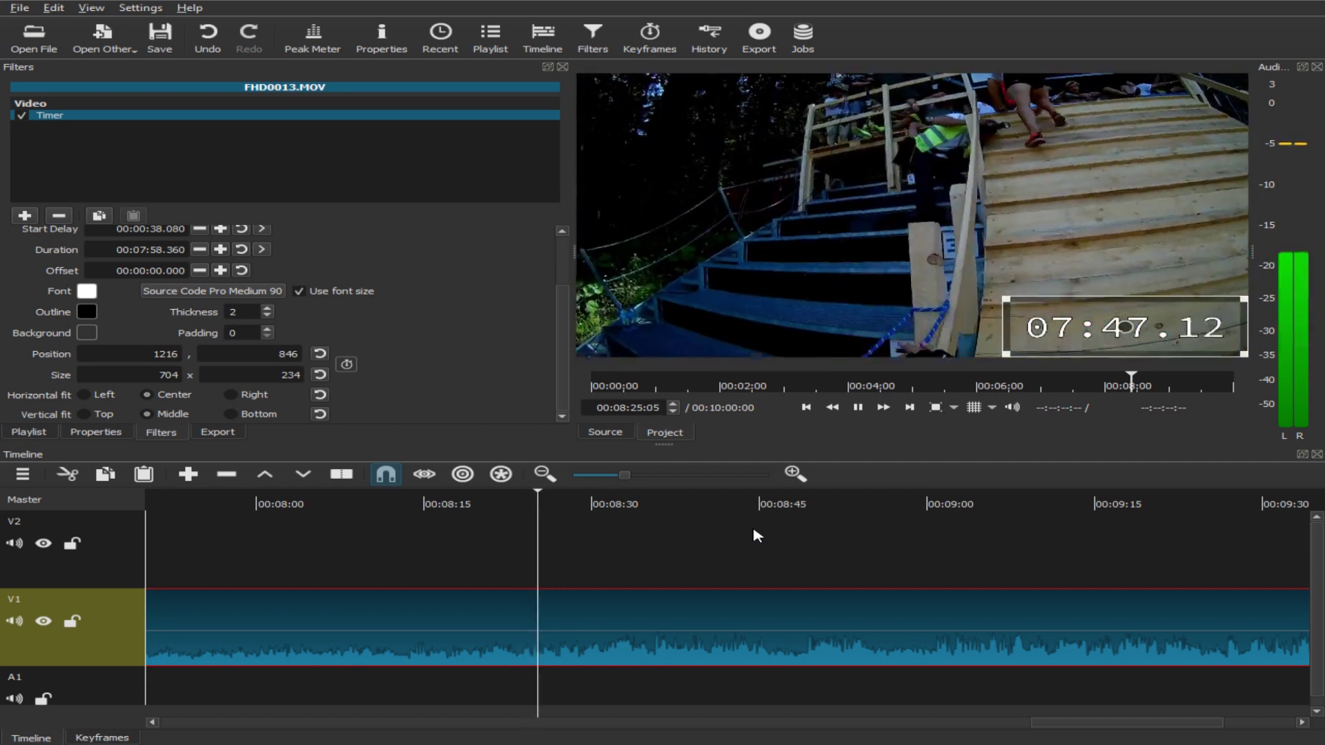
left_click(652, 502)
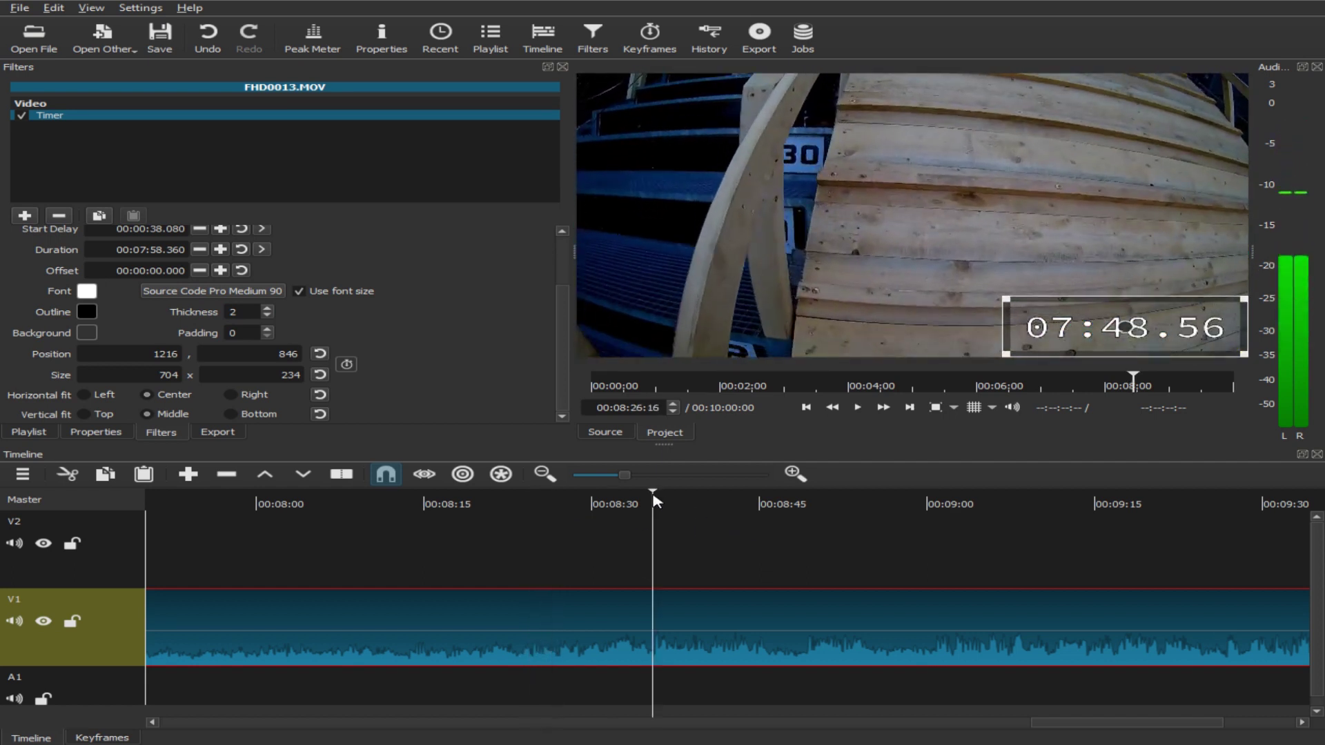
key("space")
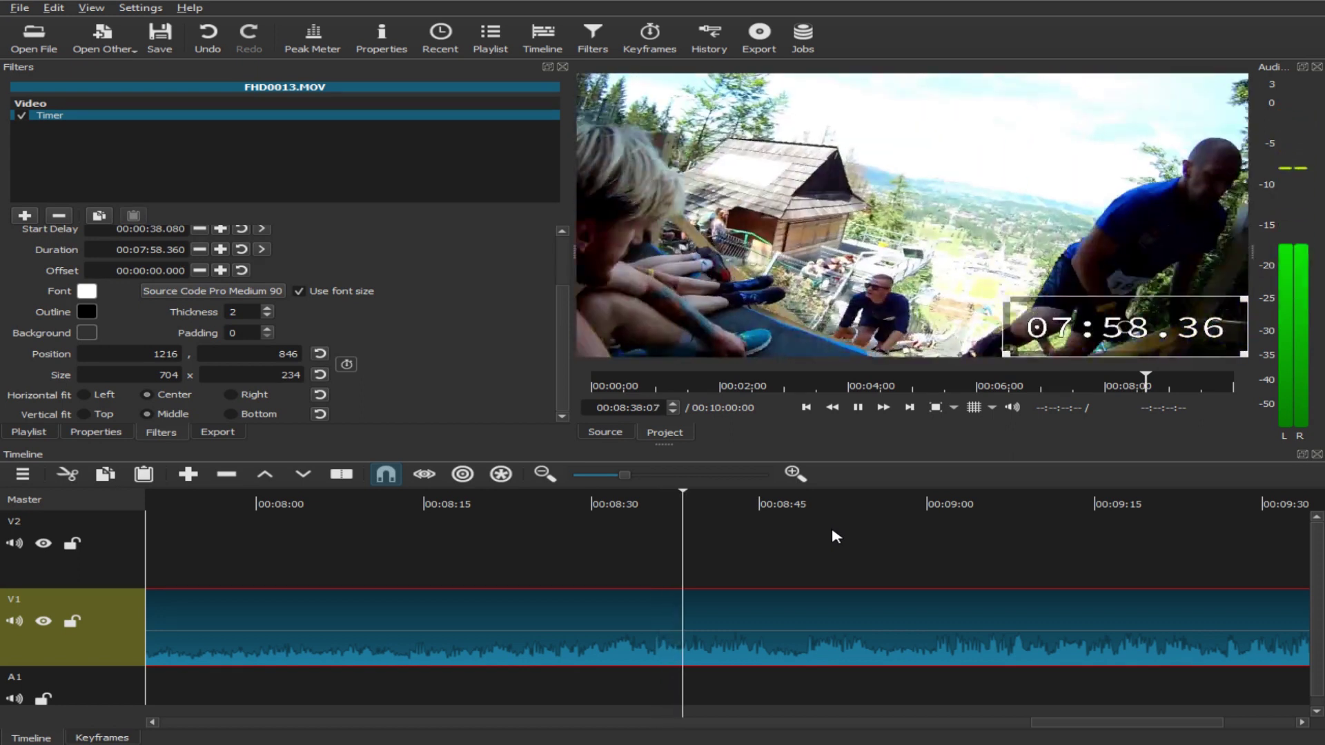
key("space")
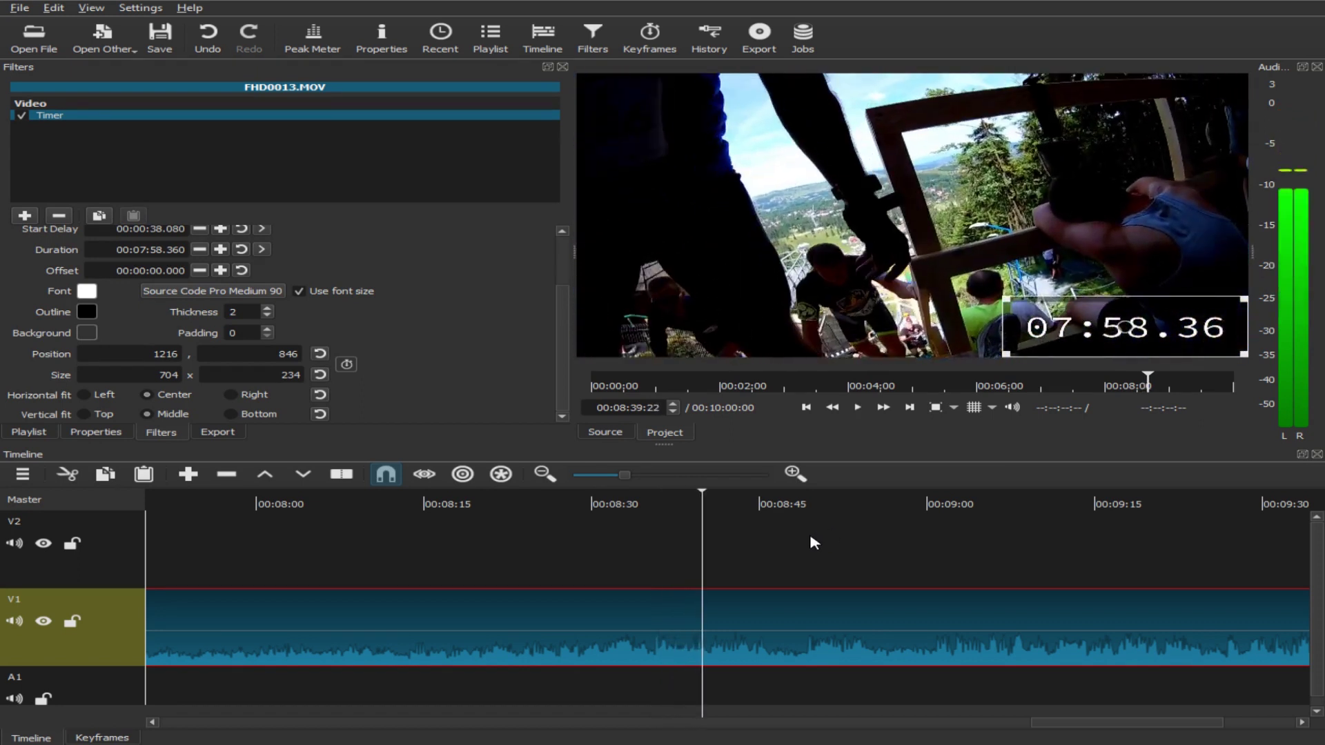
- Return to the beginning of the timeline and play the race start at about 41 seconds with the running timer
left_click_drag(1130, 729, 138, 717)
left_click_drag(754, 498, 604, 502)
key("space")
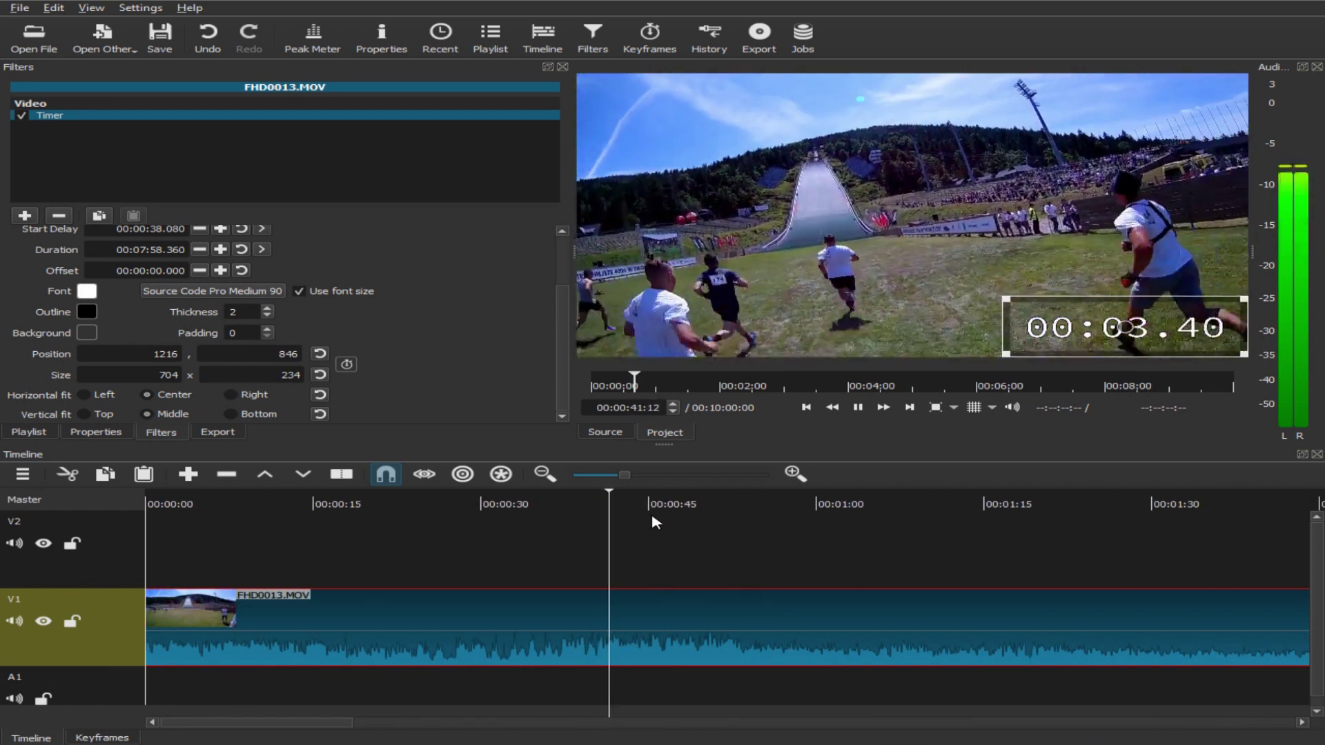
- Split the race clip on V1 at the race start, 00:00:38:02
left_click(504, 498)
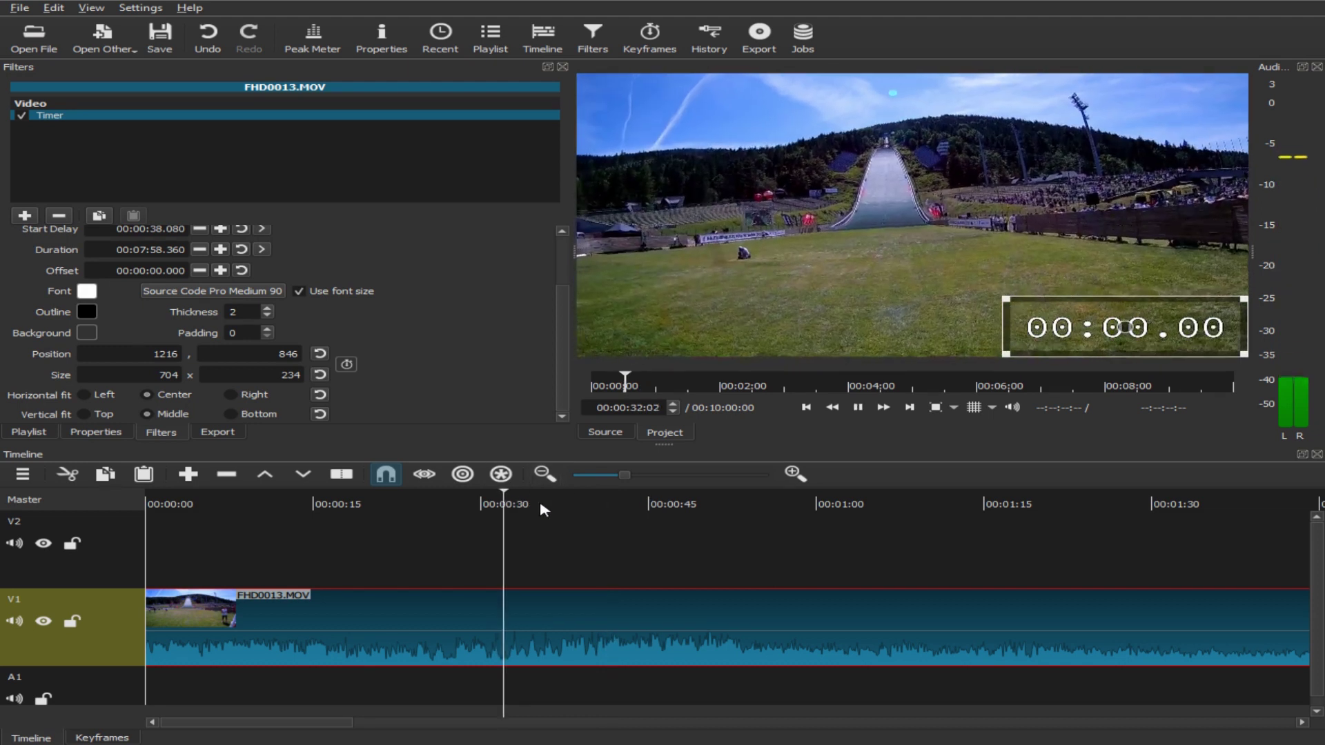
left_click(557, 502)
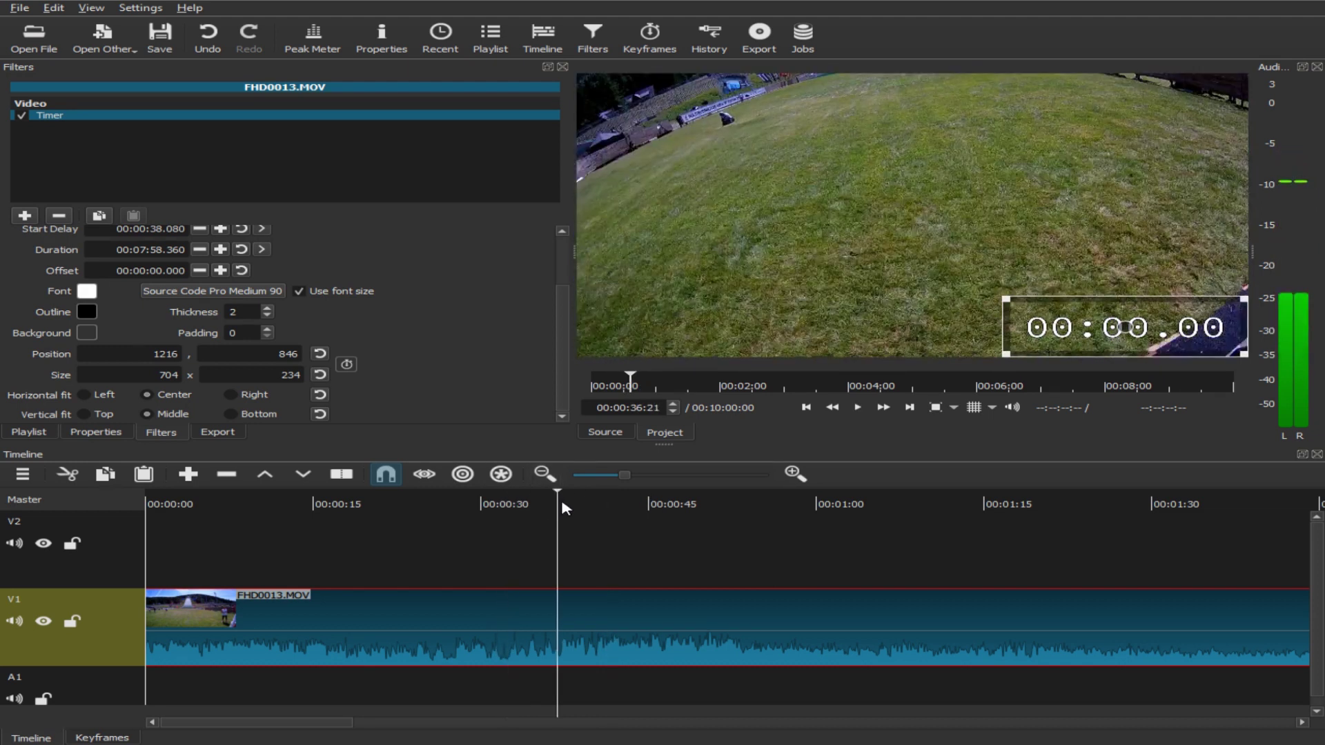
left_click(573, 503)
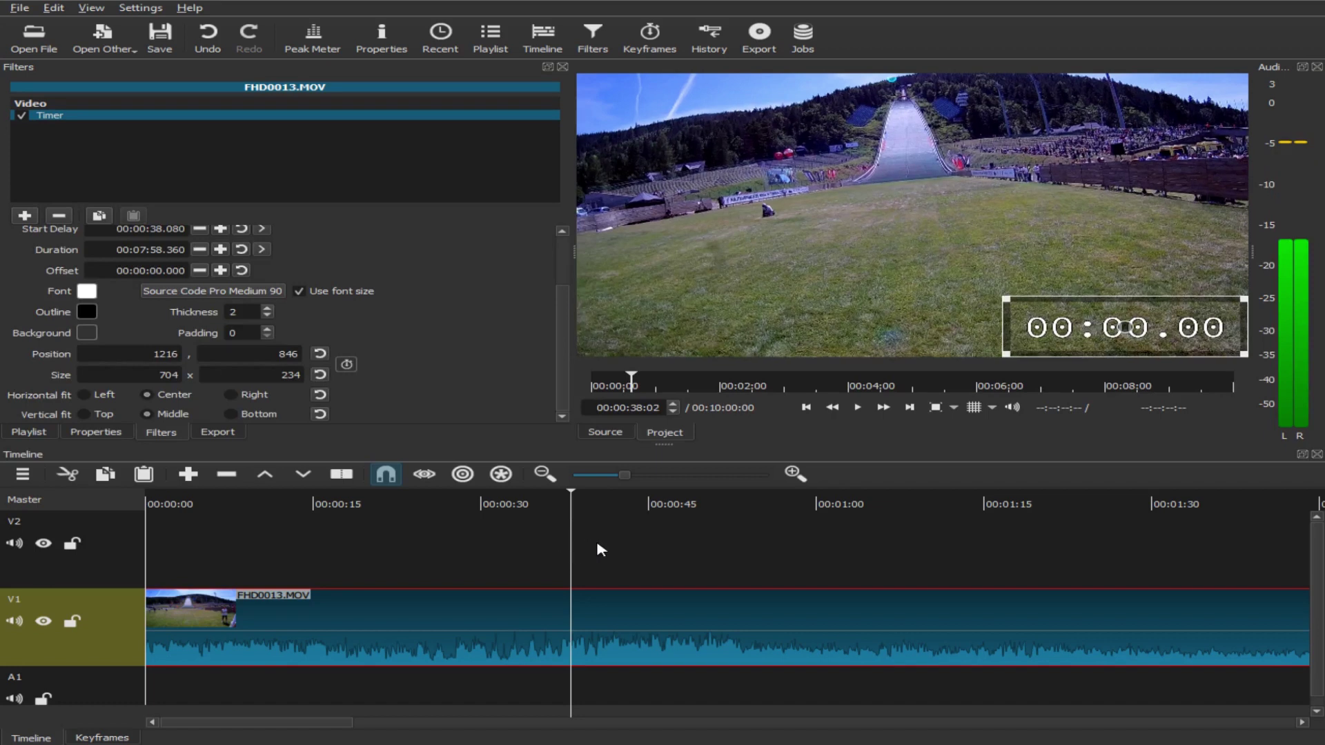
key("s")
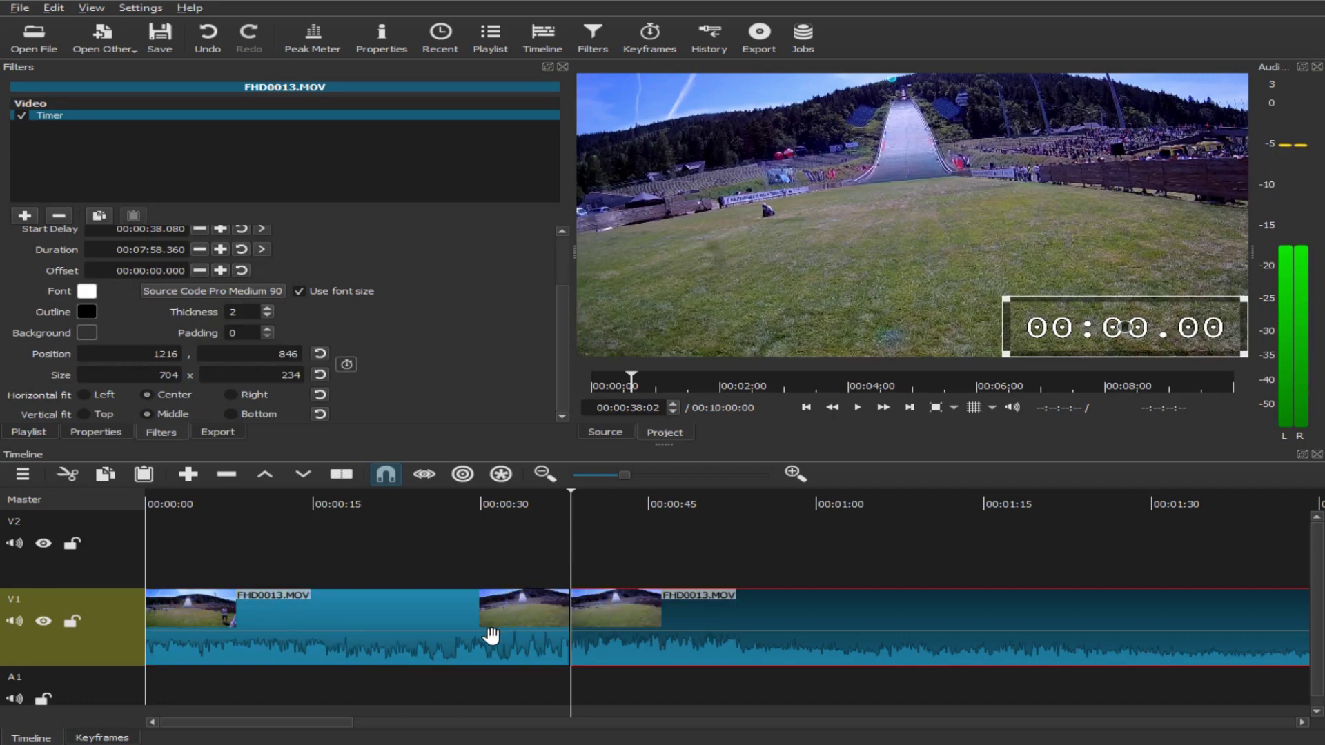
- Split the clip again three seconds before the race start, at 00:00:35:02
left_click(442, 593)
key("ctrl+z")
key("Page_Up")
key("Page_Up")
key("Page_Up")
key("s")
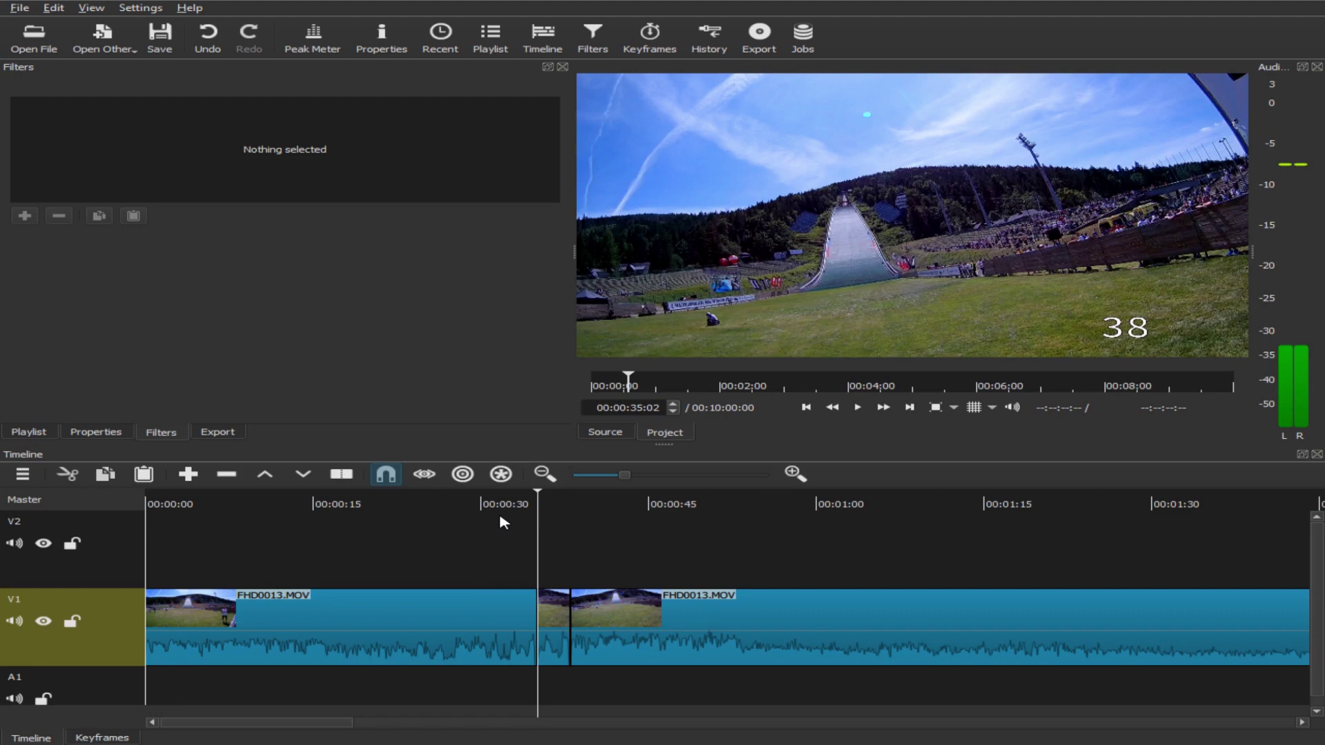
- Remove the Timer filter from the opening segment and from the short segment just before the race start
left_click(459, 643)
left_click(59, 217)
left_click(553, 618)
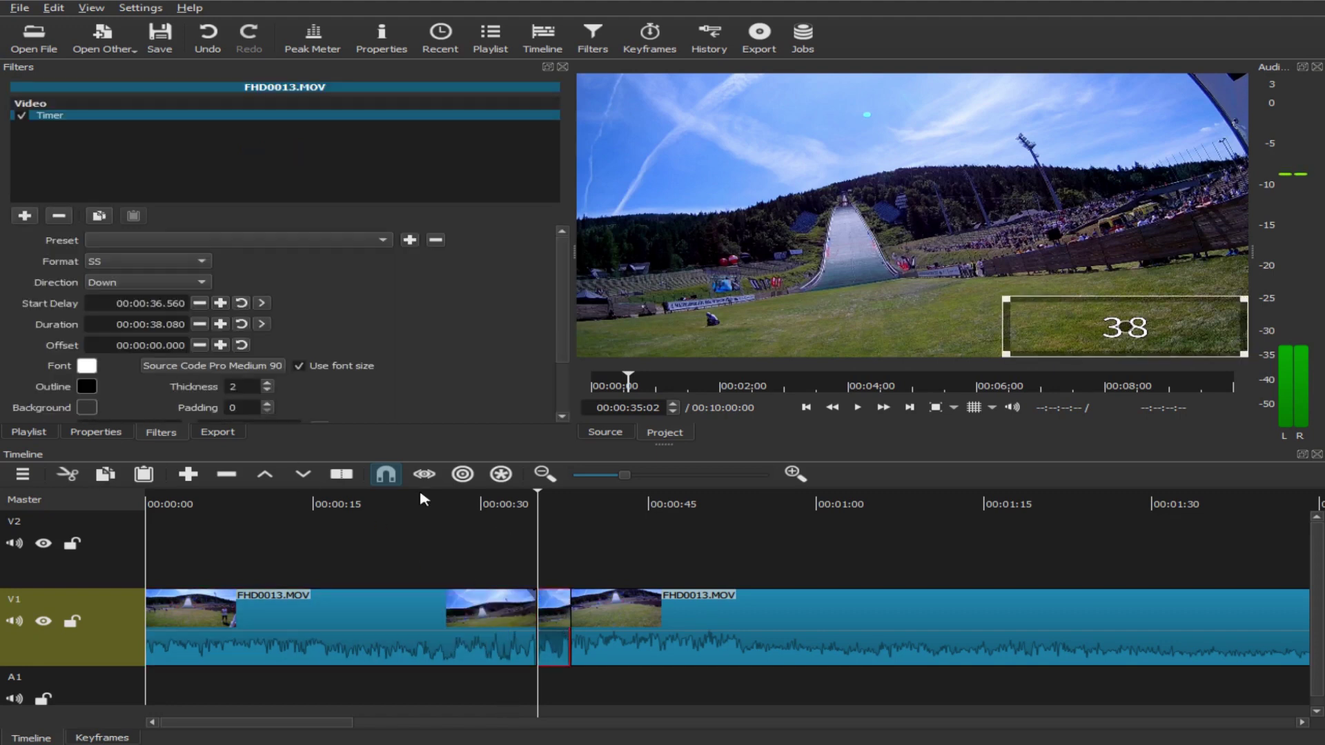
left_click(152, 279)
left_click(173, 283)
left_click(59, 216)
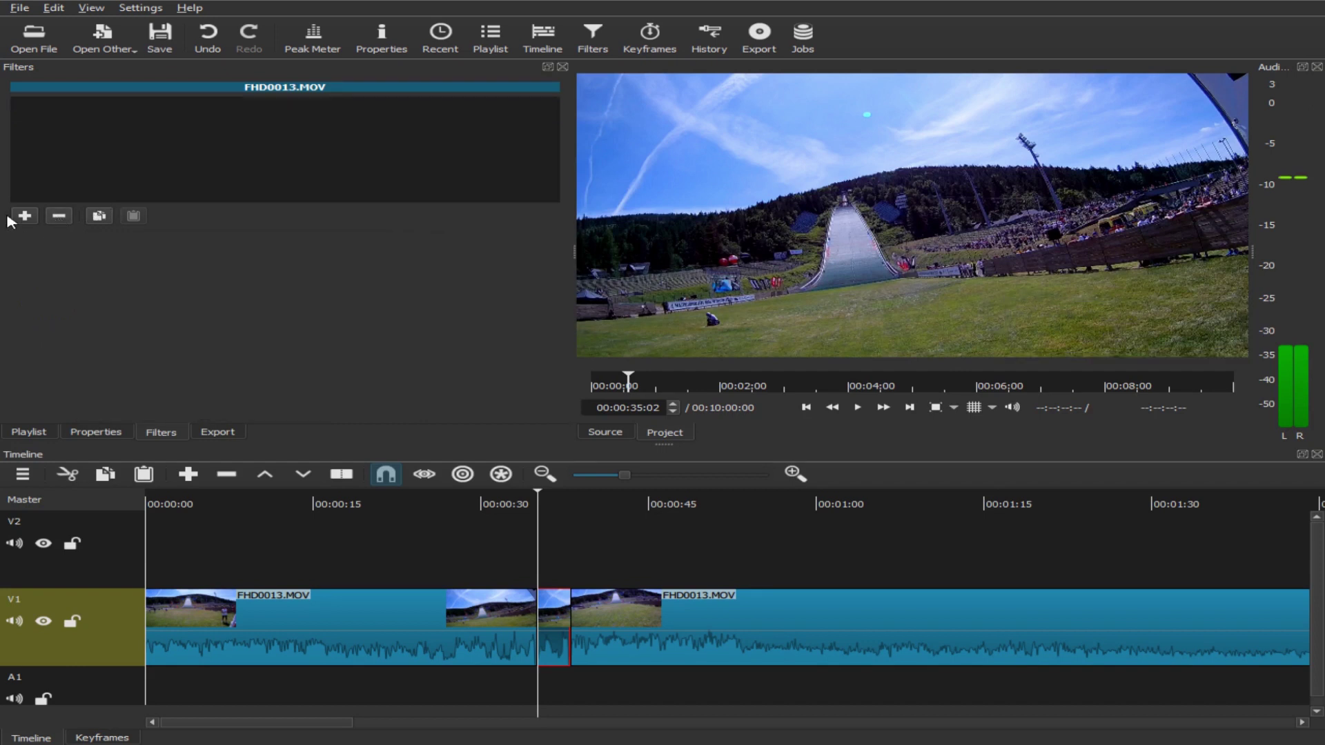
- Add a new Timer filter to the short pre-start segment and set its direction to Down
left_click(22, 216)
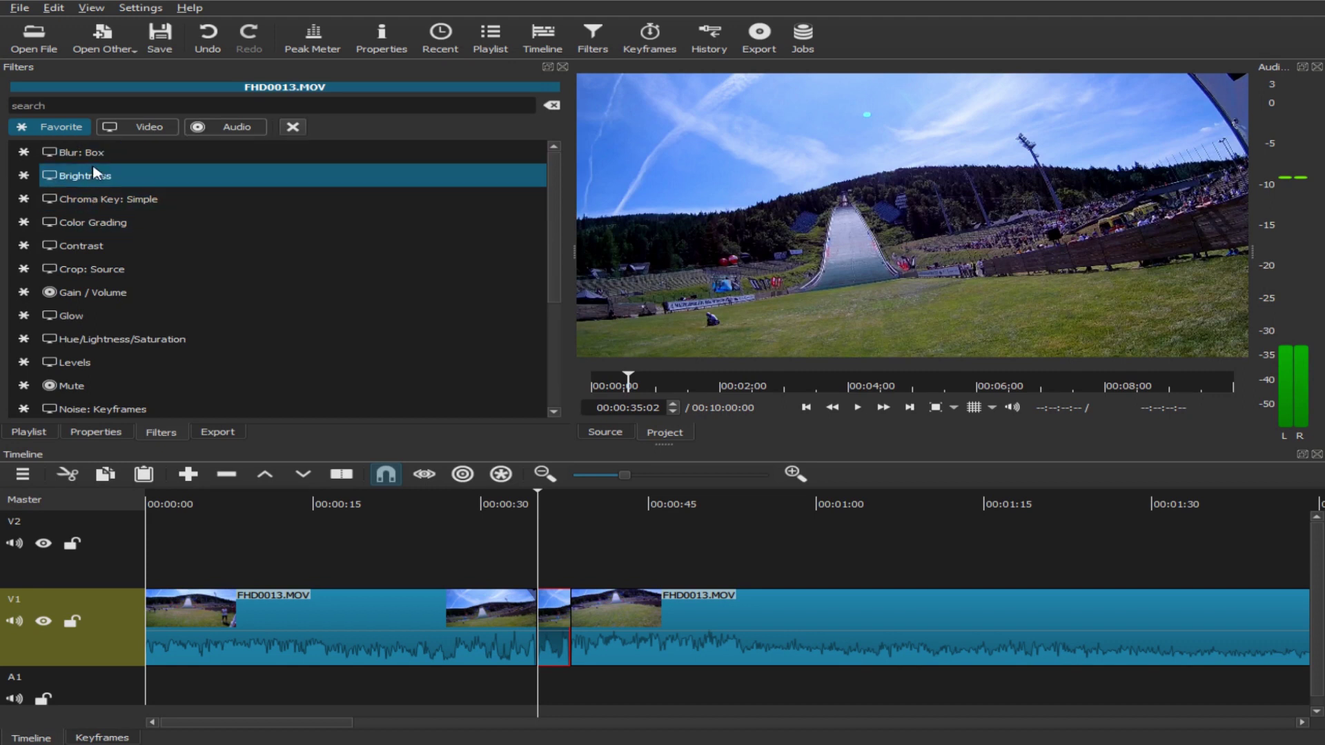
left_click(101, 104)
type("timer")
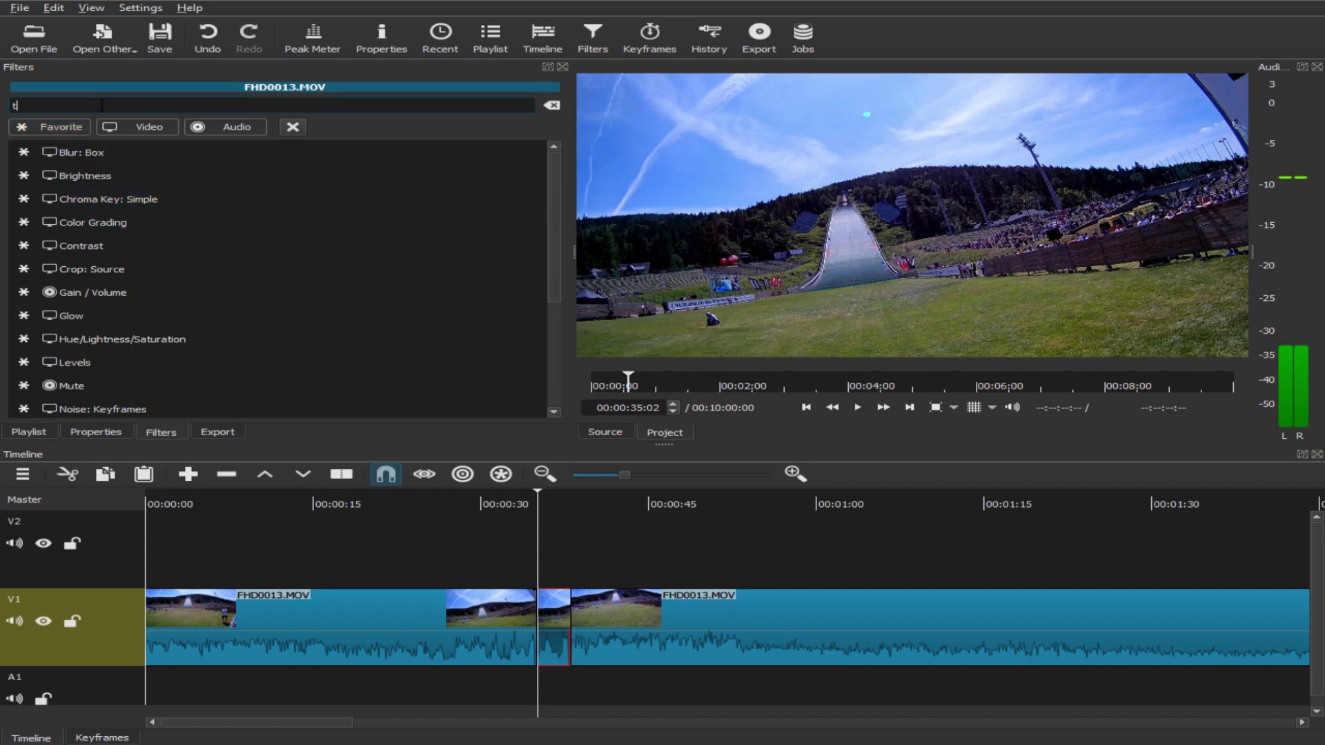
left_click(105, 153)
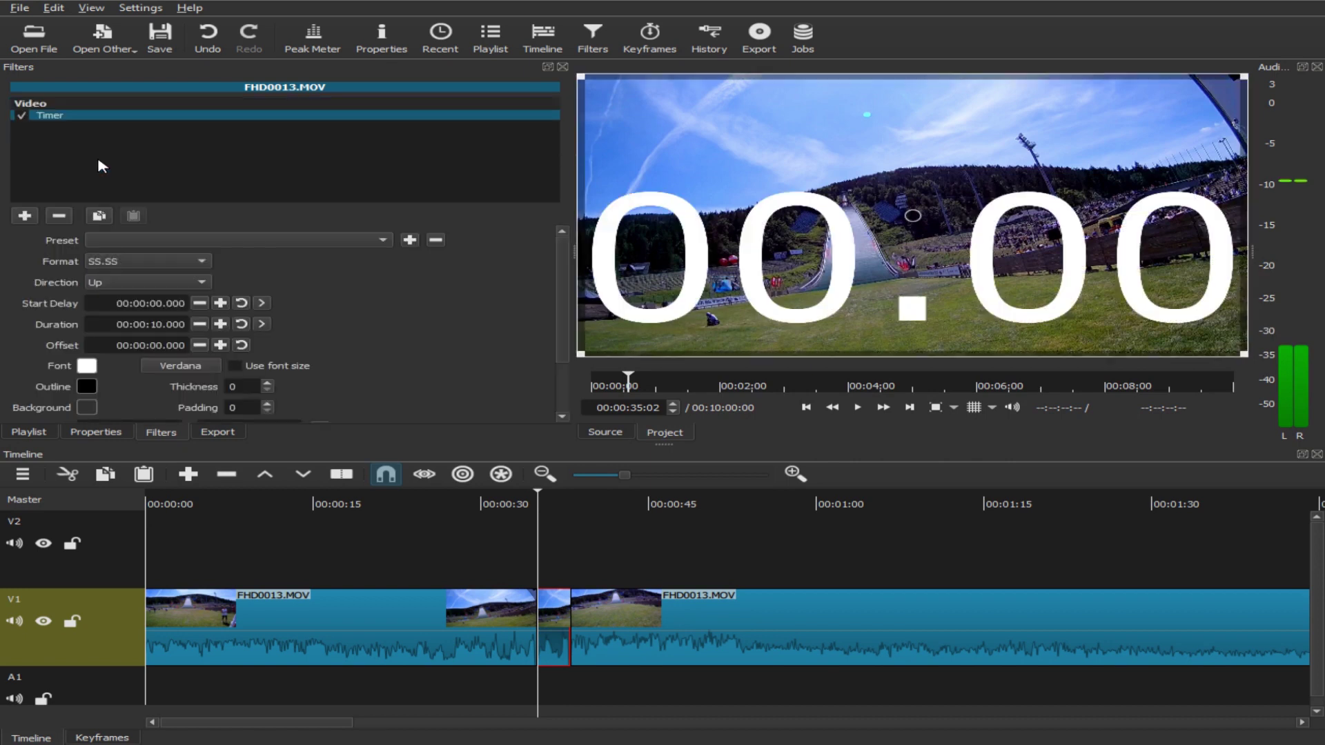
left_click(172, 282)
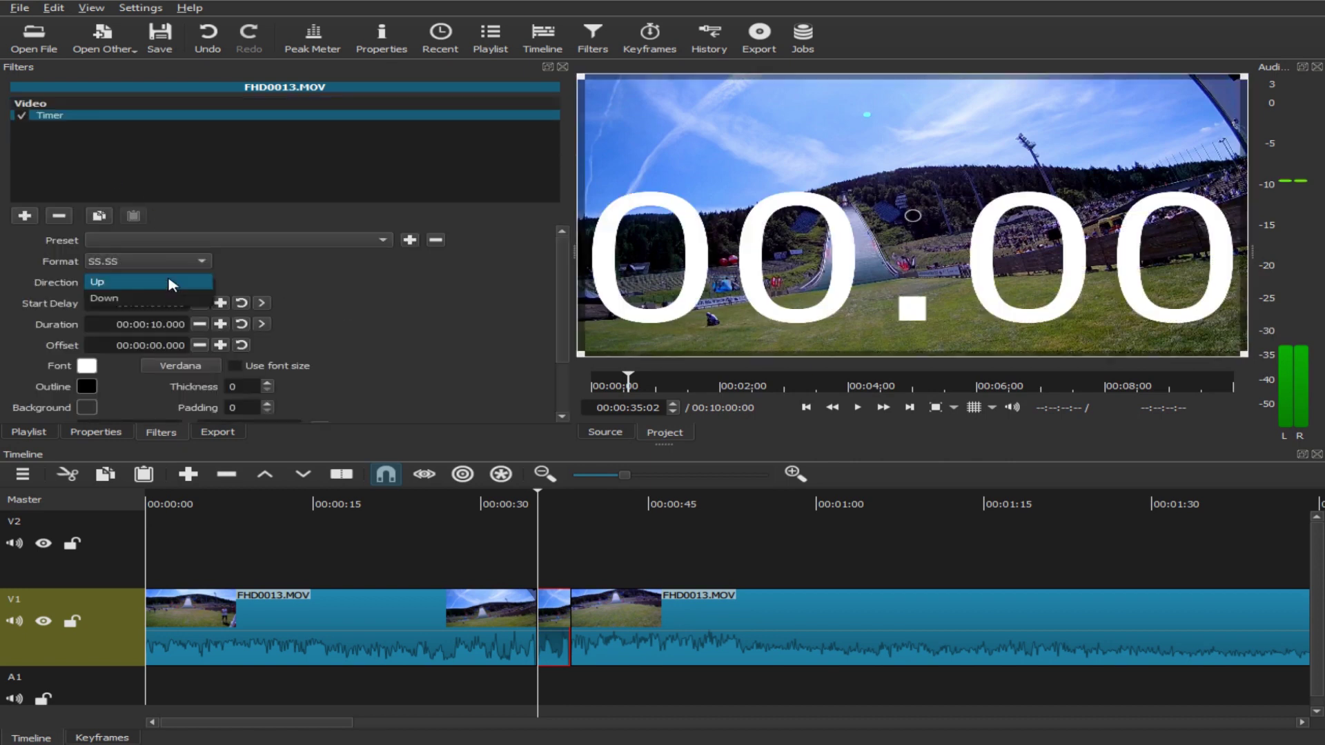
left_click(168, 298)
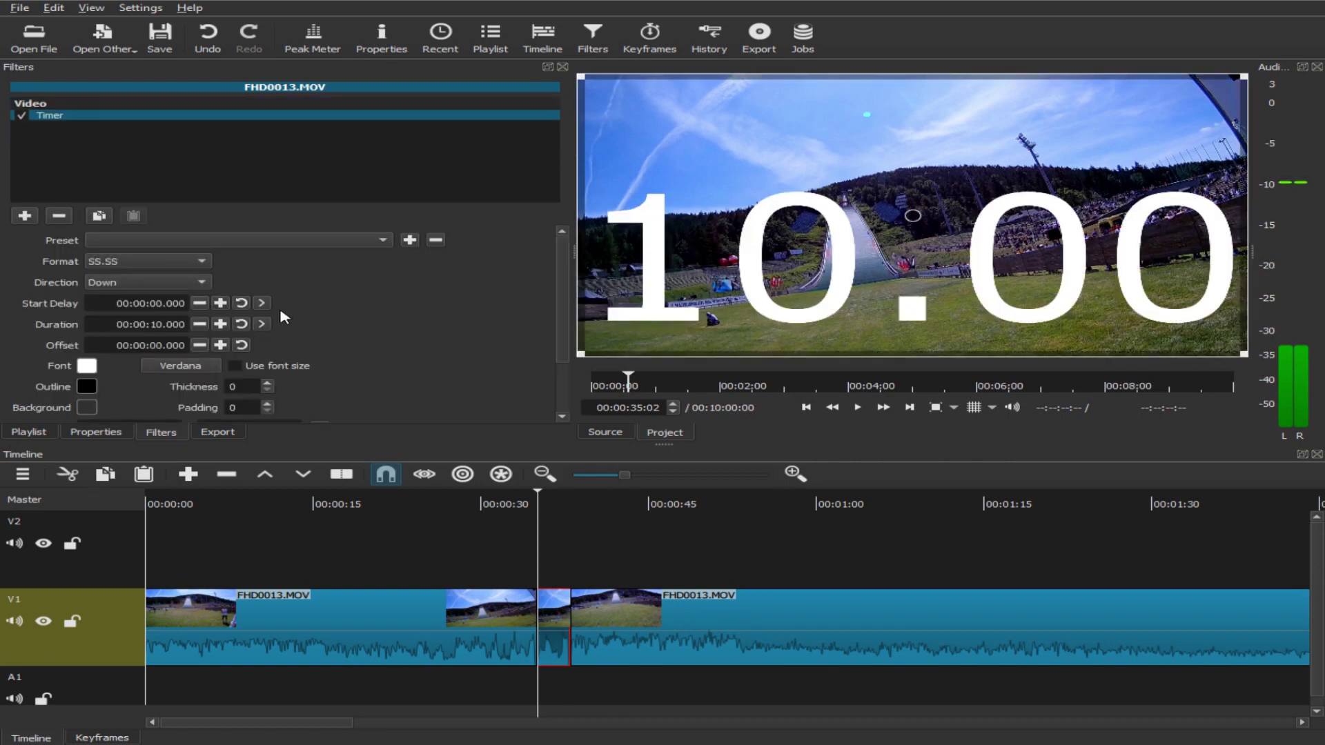
- Set the countdown timer's duration to 00:00:03.000 and its offset to 00:00:01.000
scroll(283, 317, "down", 3)
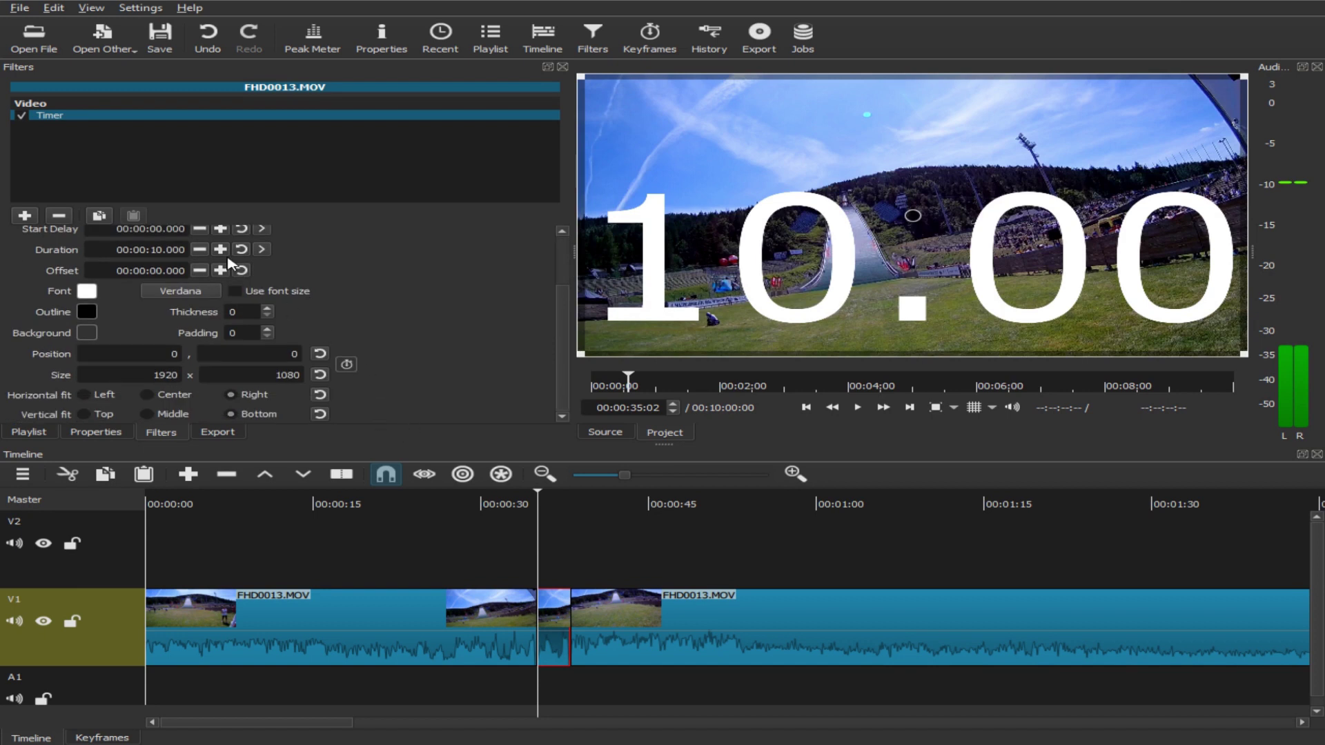
scroll(344, 304, "up", 2)
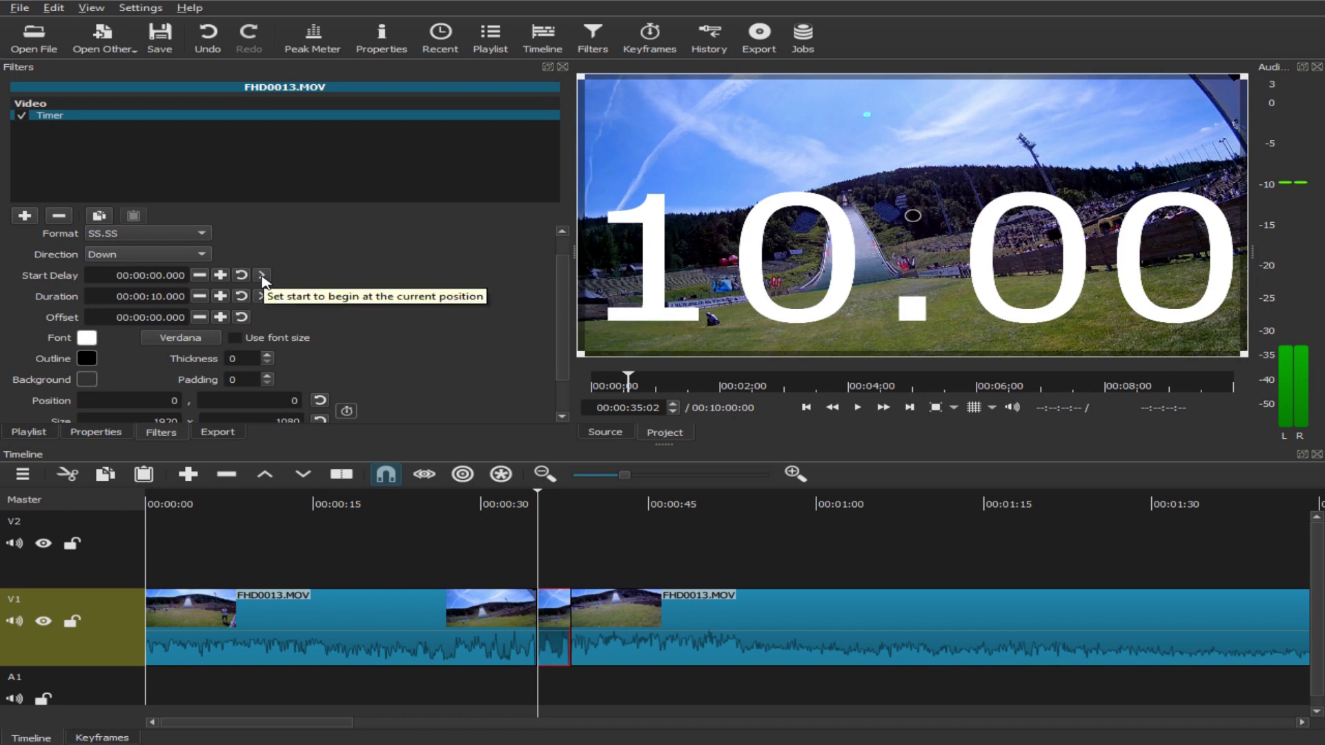
left_click(263, 275)
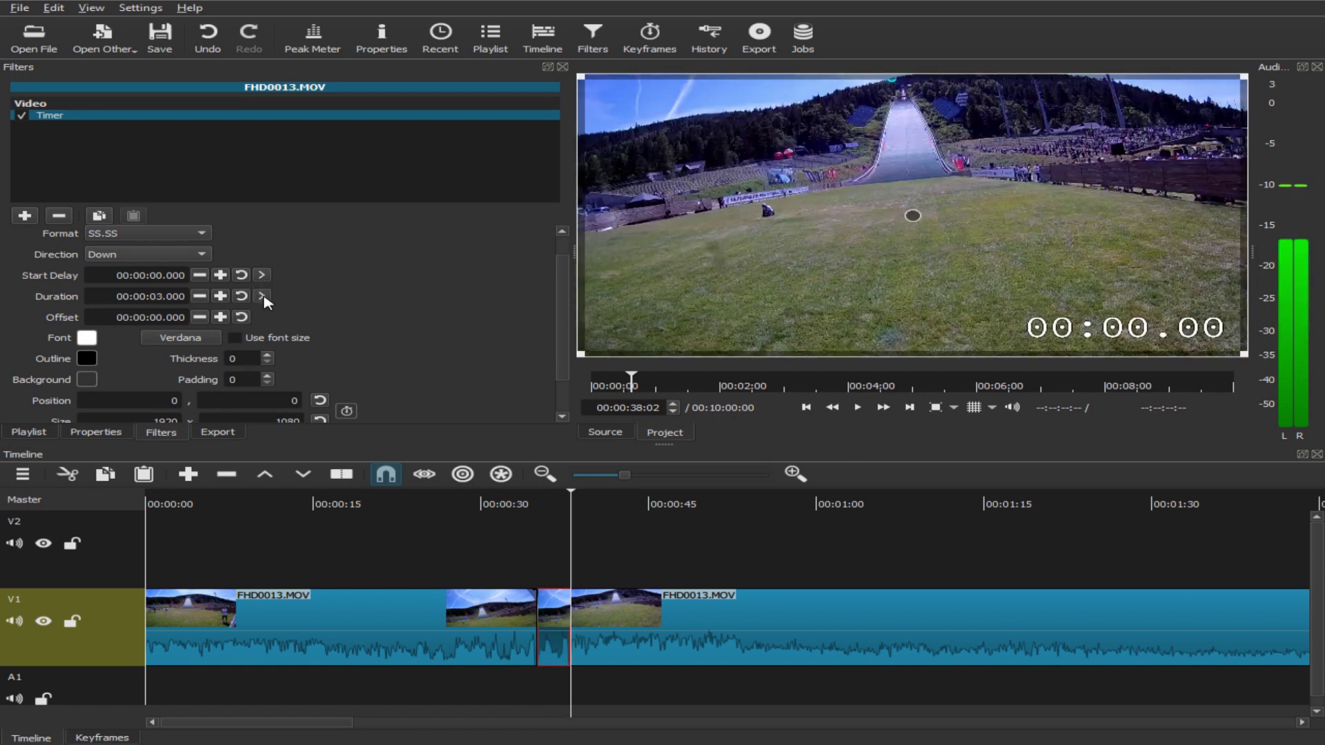
left_click(538, 504)
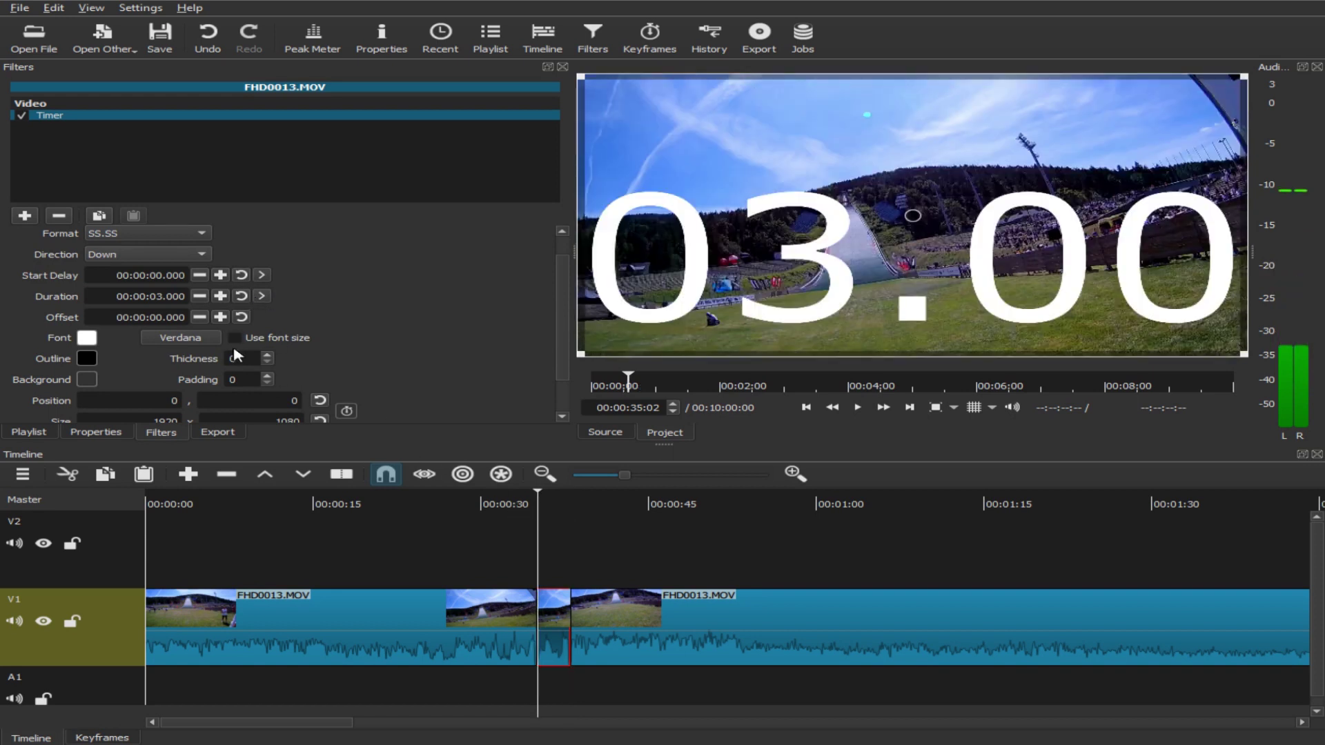
left_click(160, 318)
type("1")
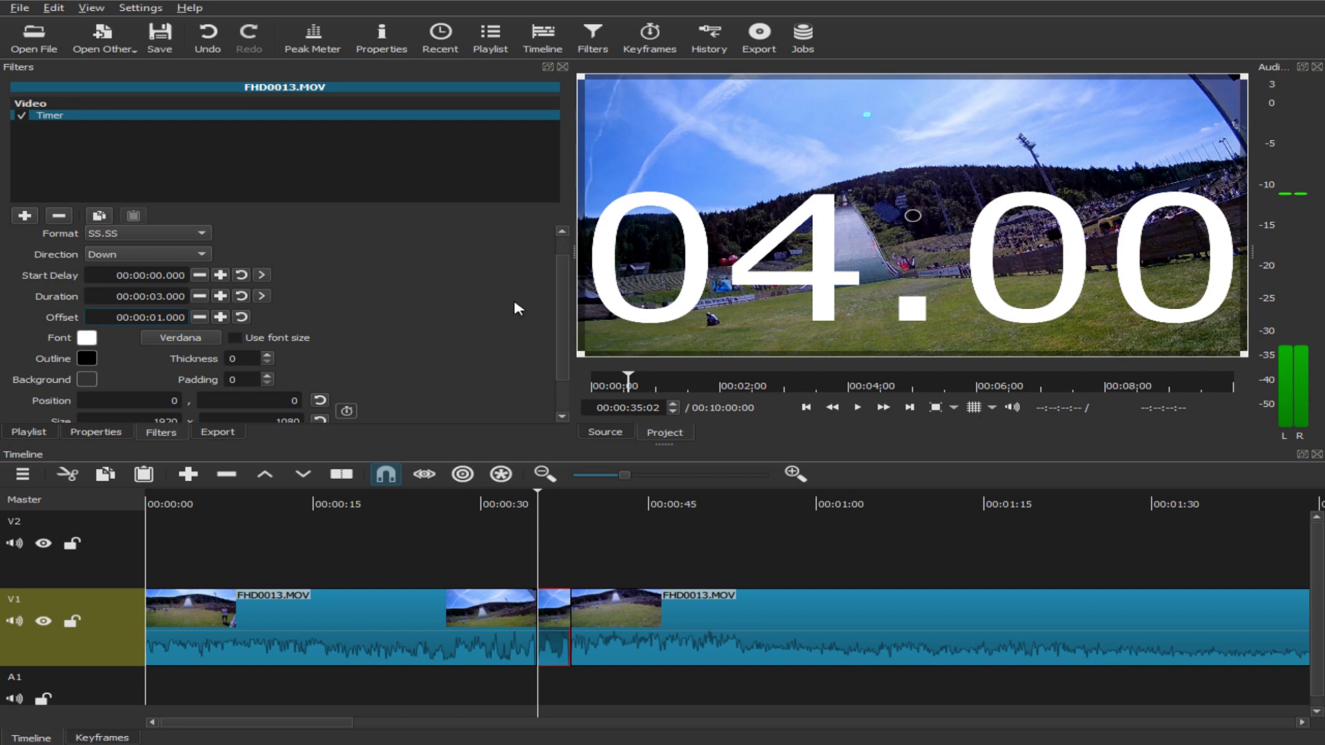
- Change the countdown timer's font to Source Code Pro Medium, Regular, with size 90
scroll(365, 361, "down", 2)
left_click(180, 291)
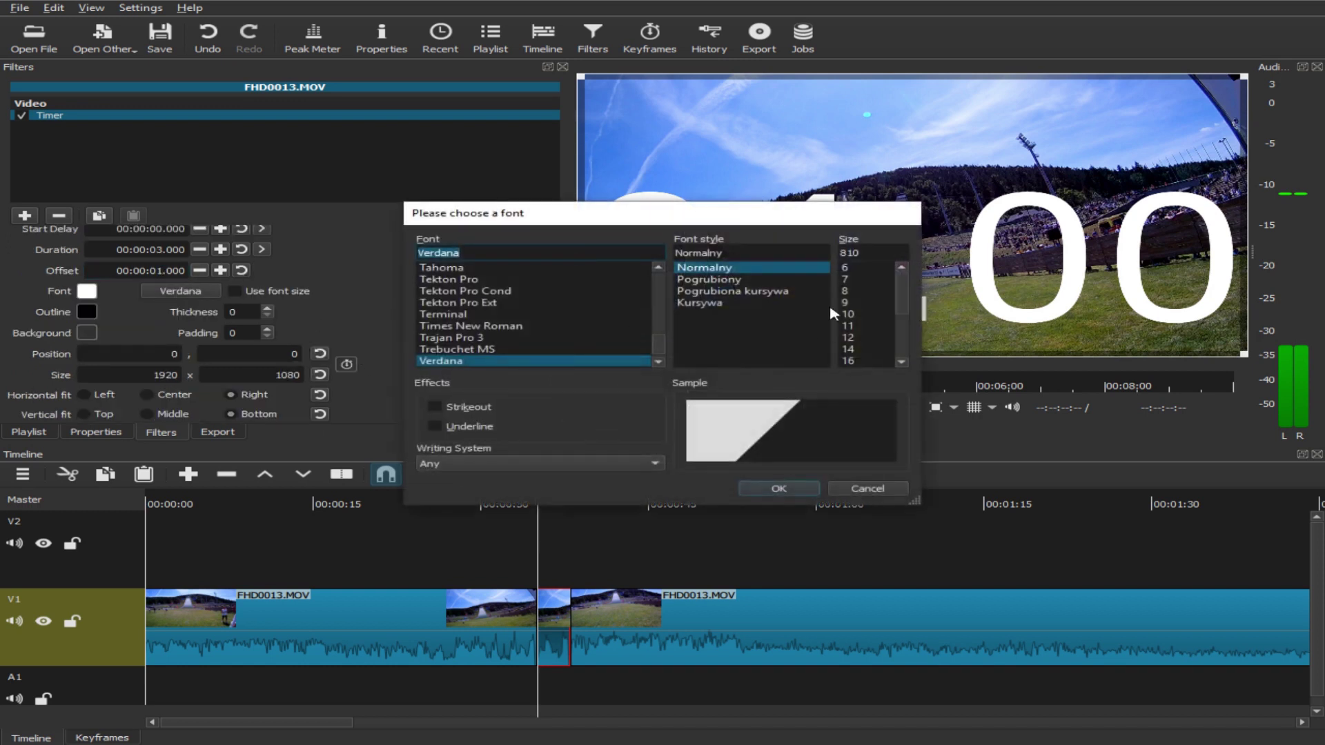
double_click(873, 244)
type("90")
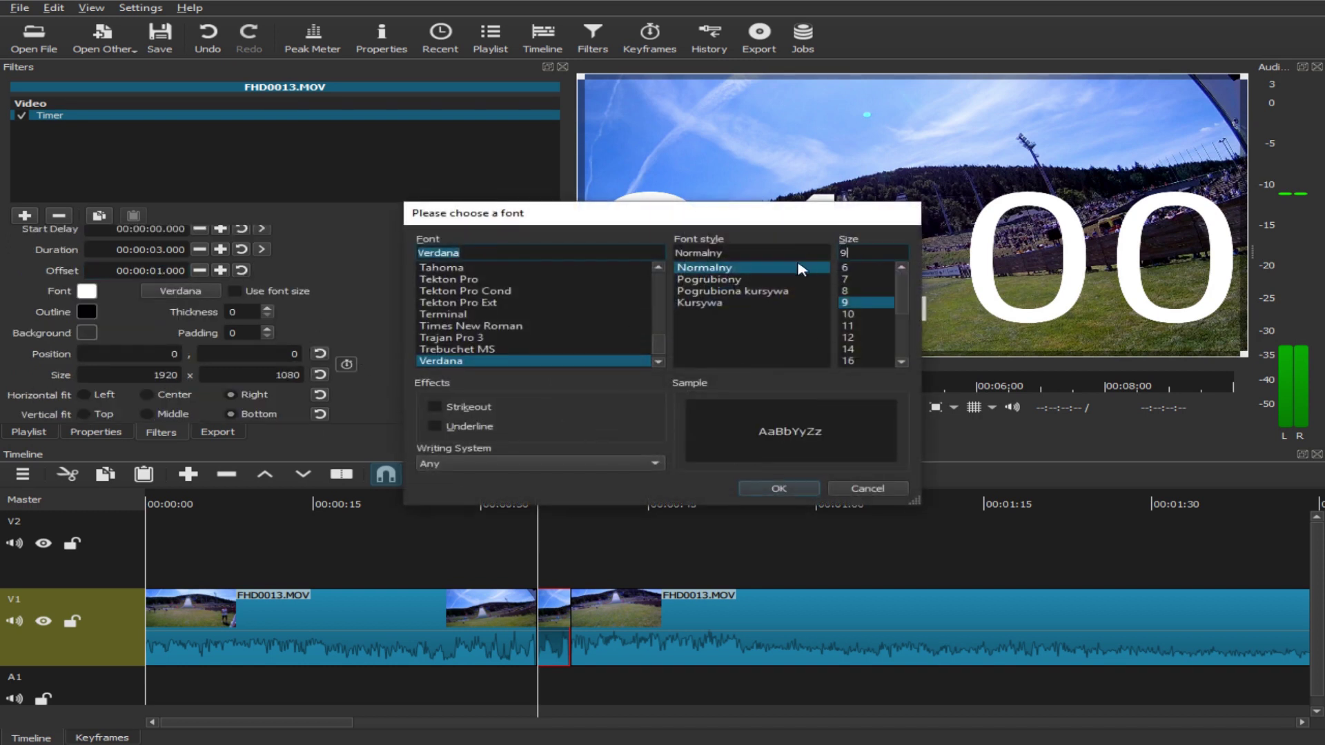
scroll(455, 345, "up", 10)
left_click(455, 338)
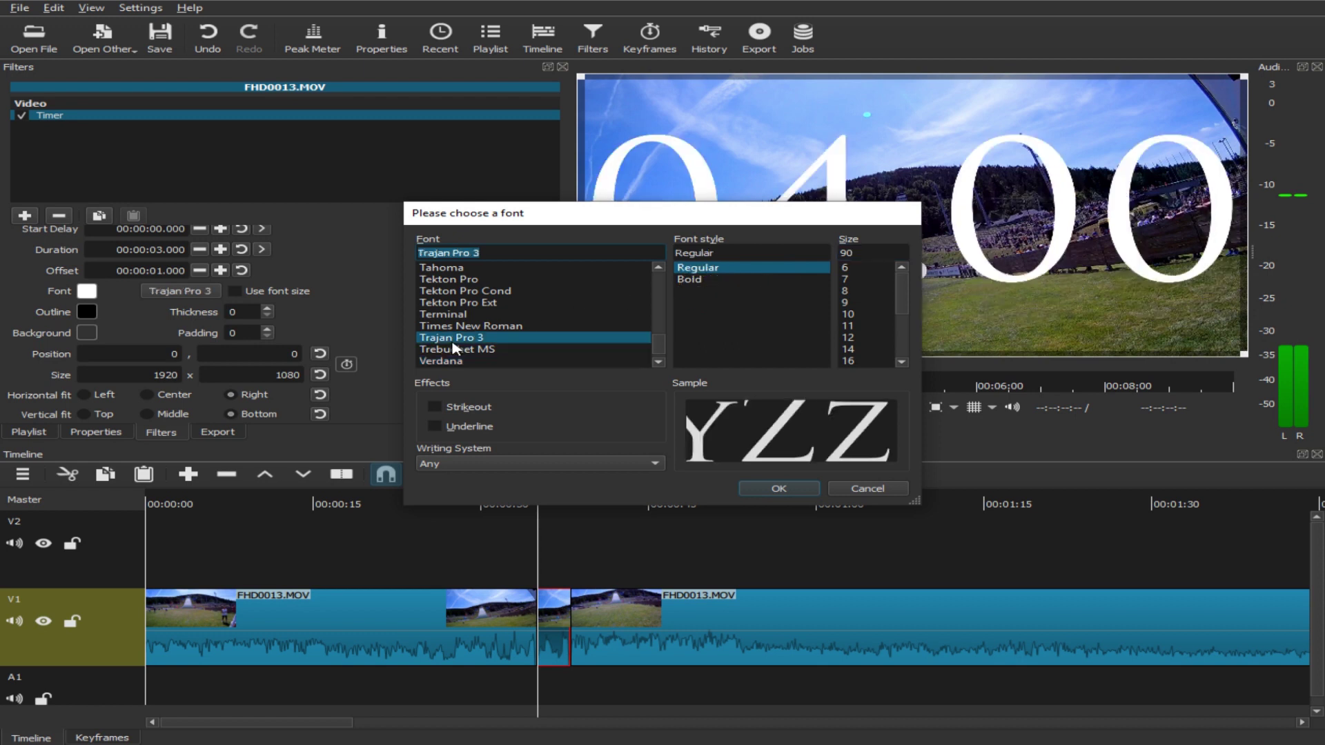
scroll(461, 347, "down", 6)
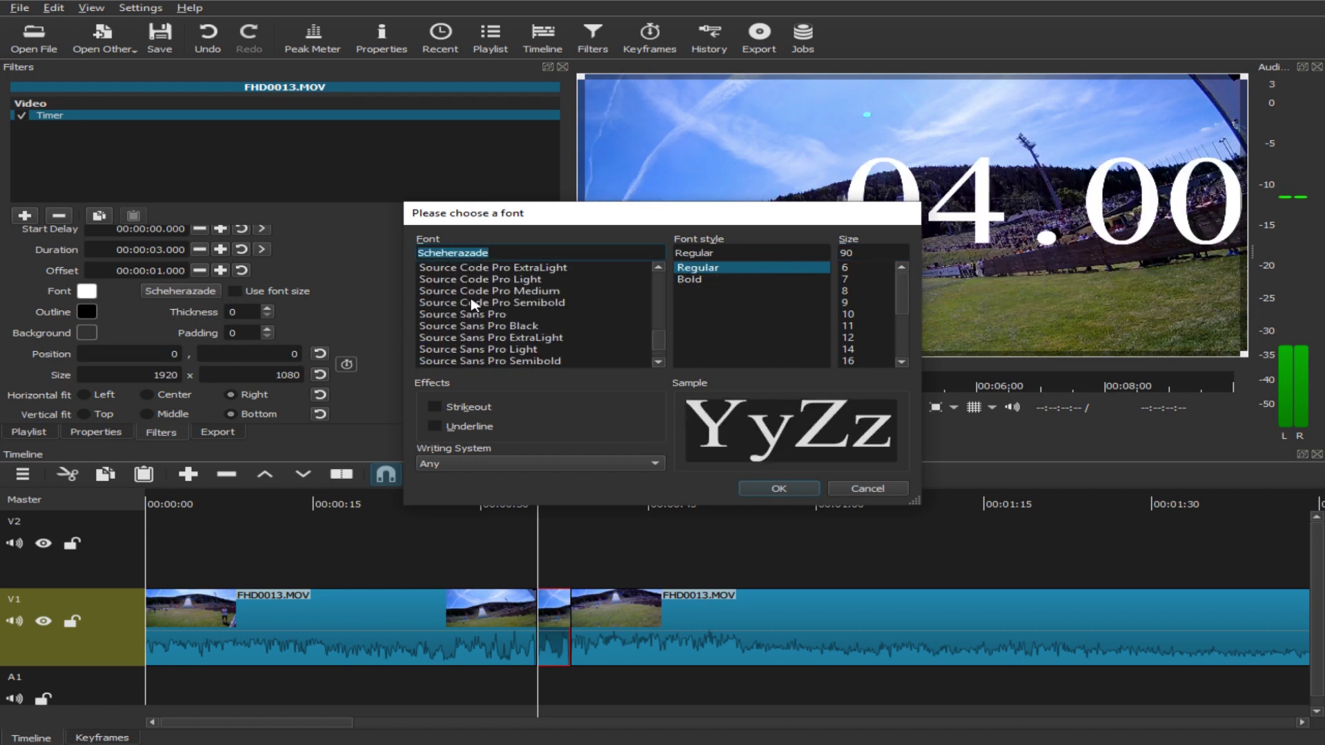
left_click(473, 292)
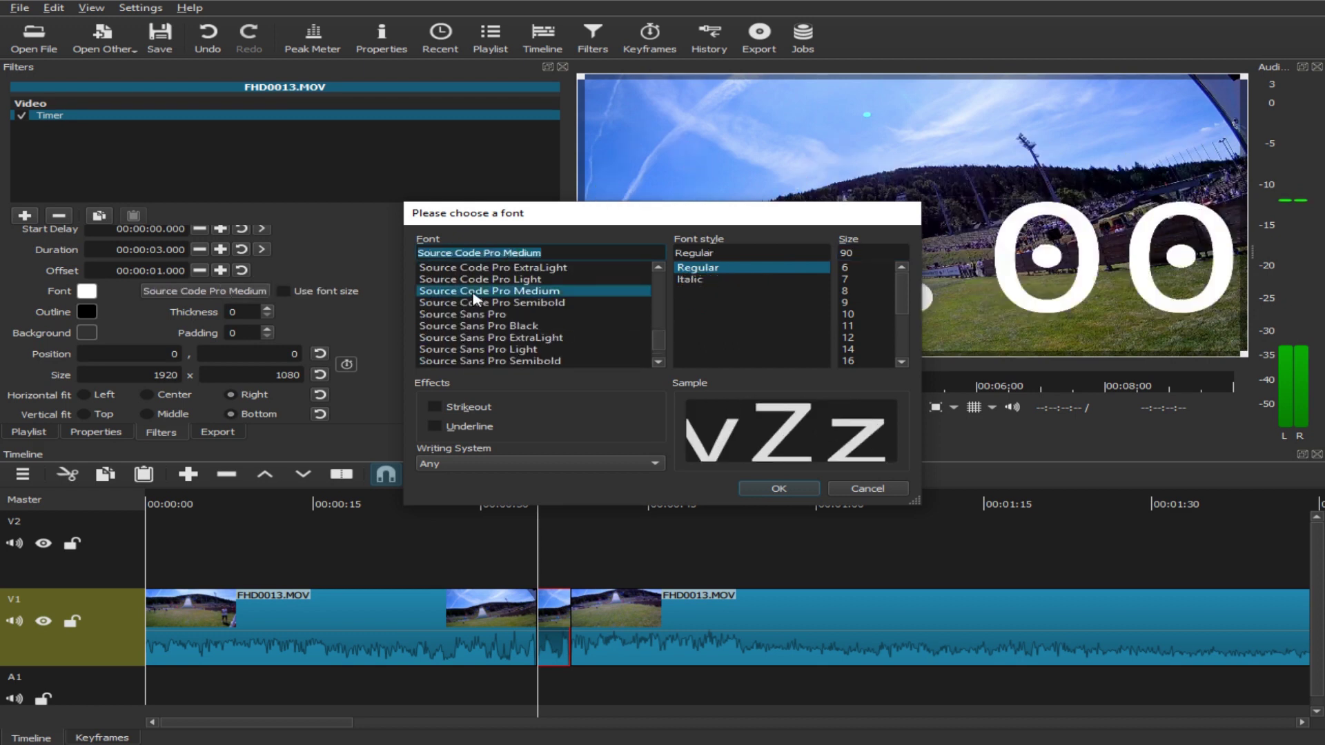
left_click(779, 490)
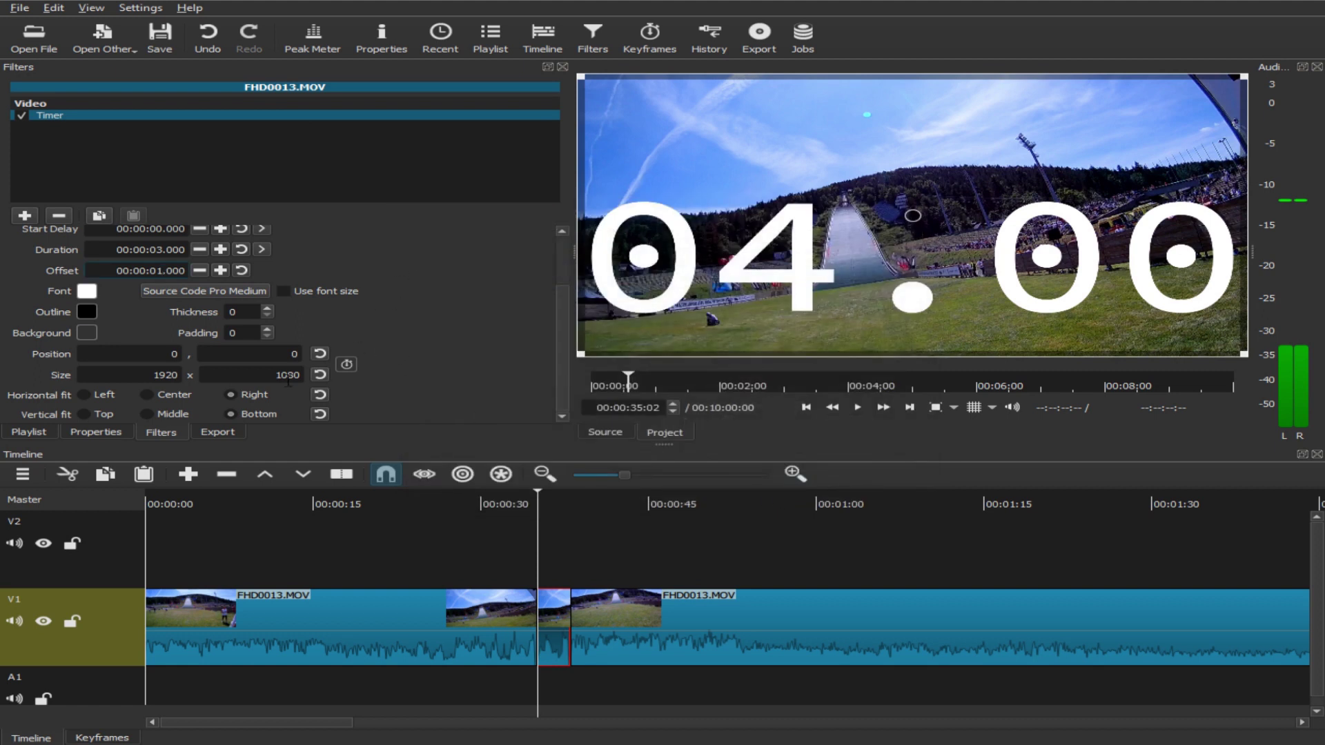
- Fit the countdown to the center horizontally and the middle vertically, and set its format to SS
left_click(147, 394)
left_click(147, 414)
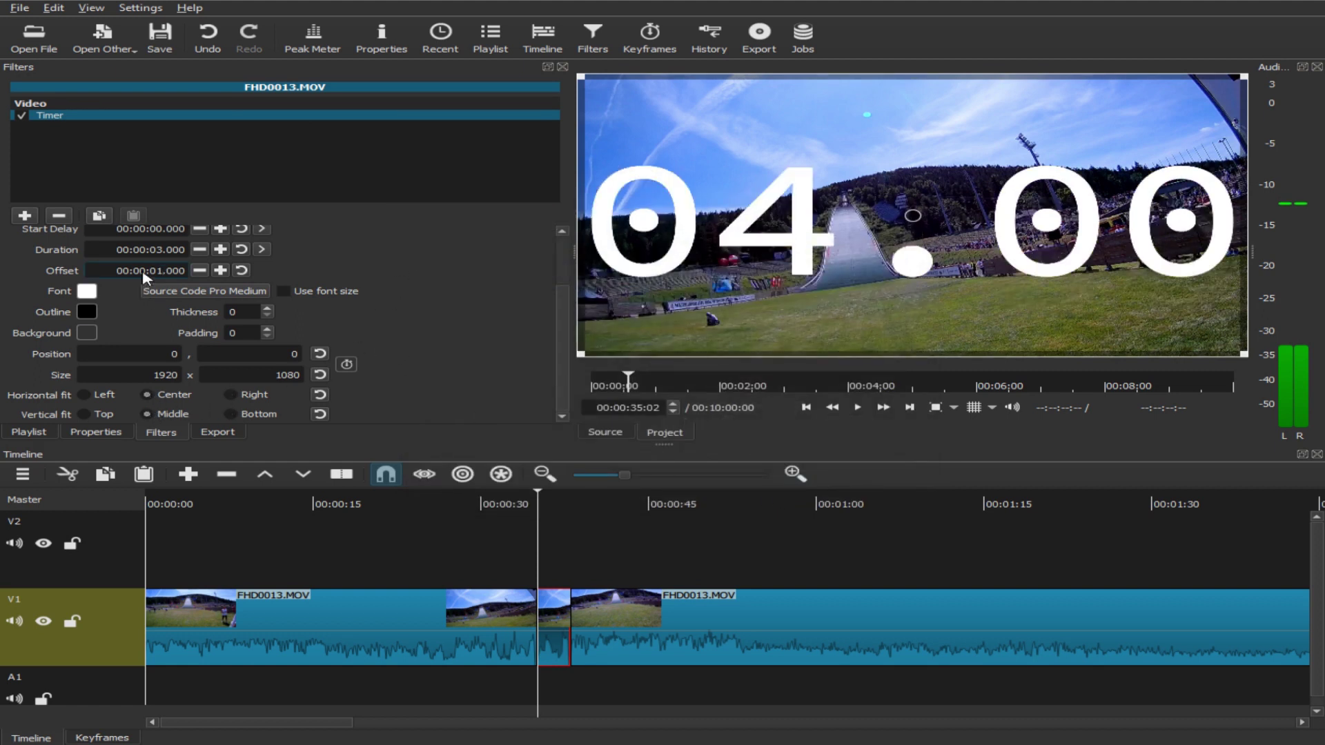
scroll(407, 336, "up", 2)
left_click(170, 262)
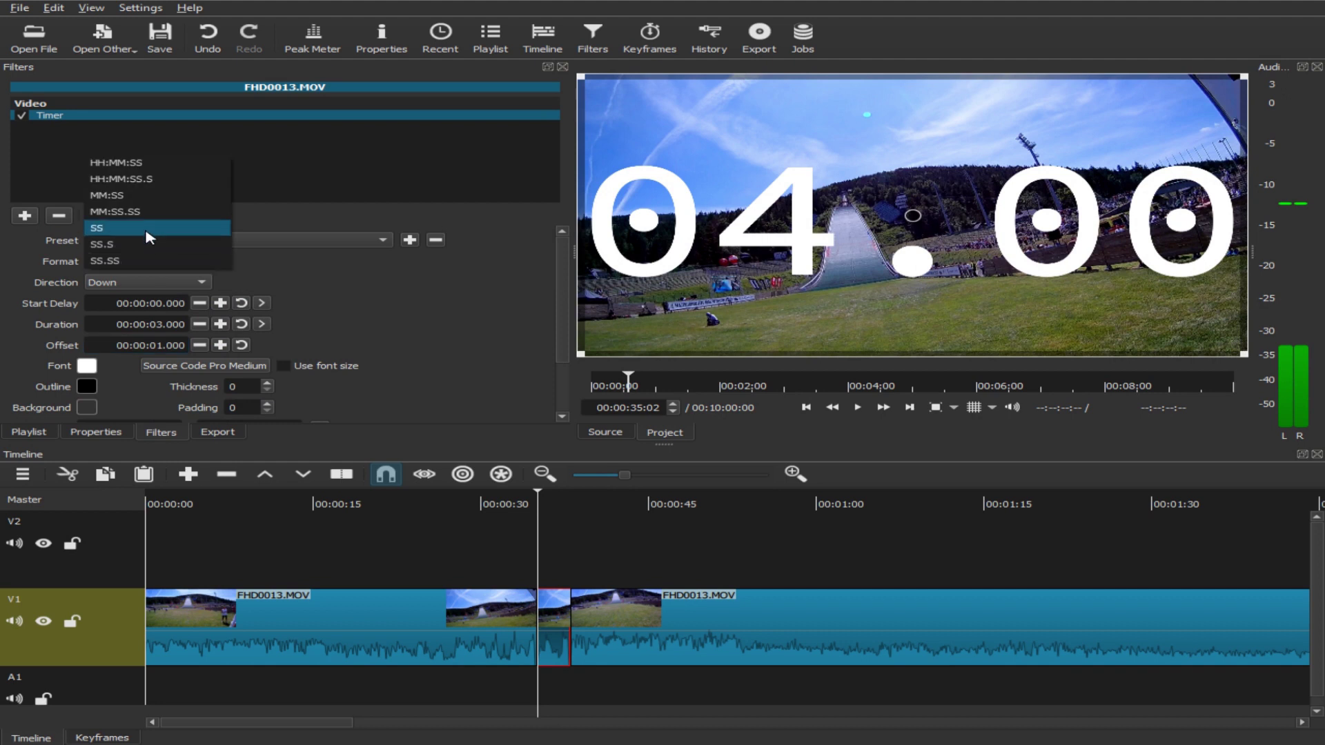
left_click(147, 237)
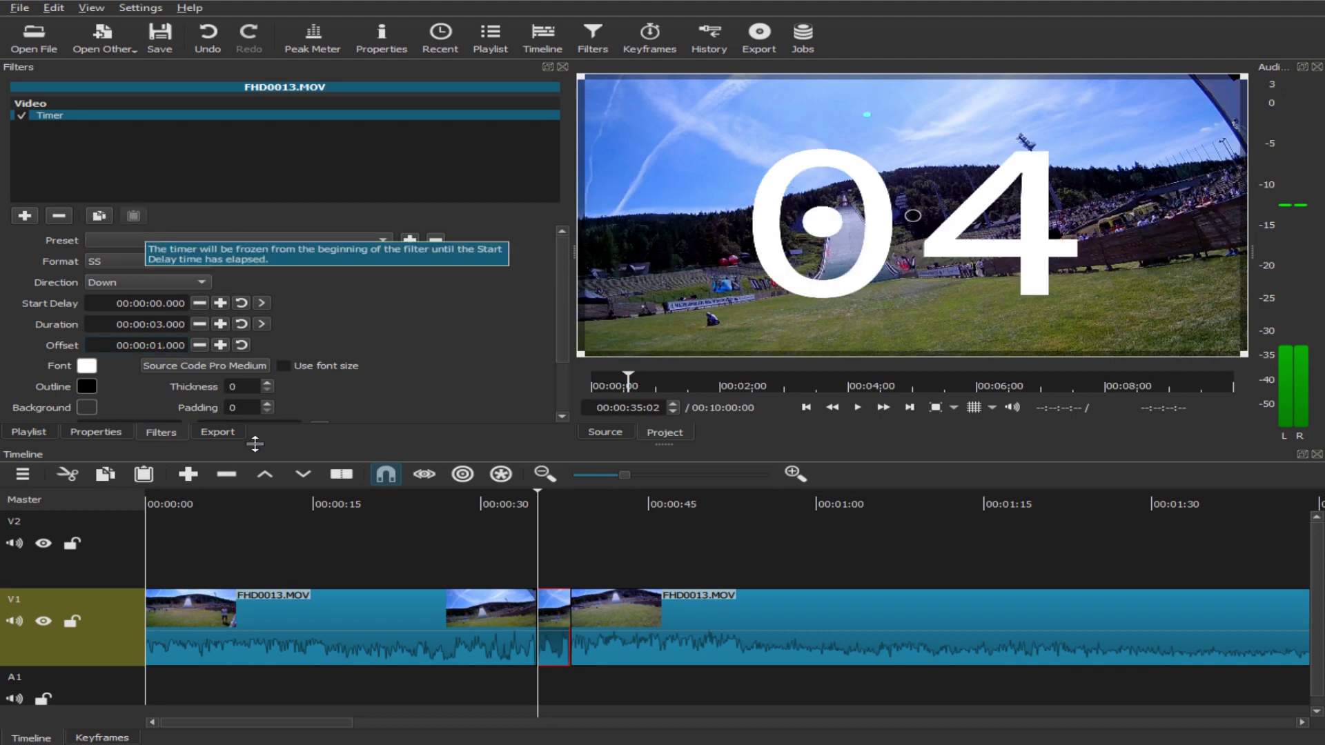
- Play the clip from before the countdown across the race start to check the switch between the two timers
left_click(460, 506)
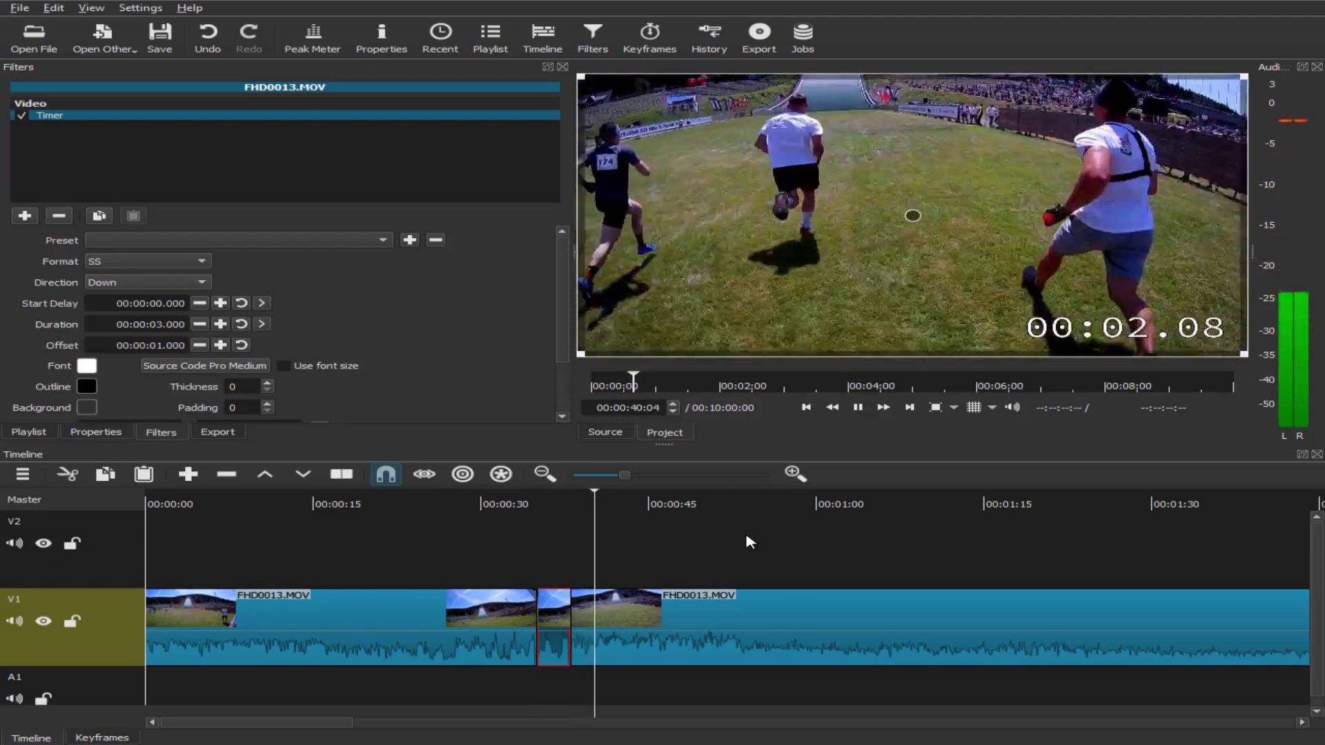
key("space")
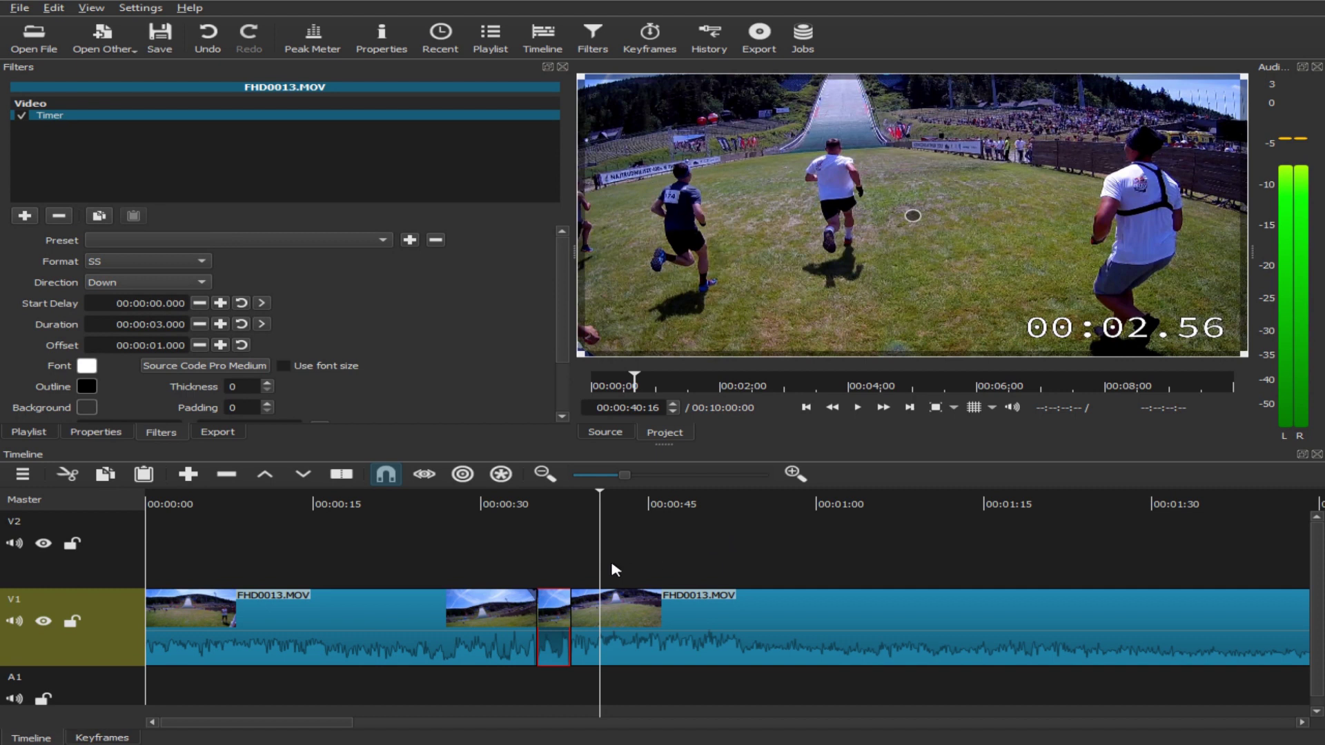
- Generate a transparent Color clip and trim its end so that it lasts 00:08:06:24
left_click(29, 432)
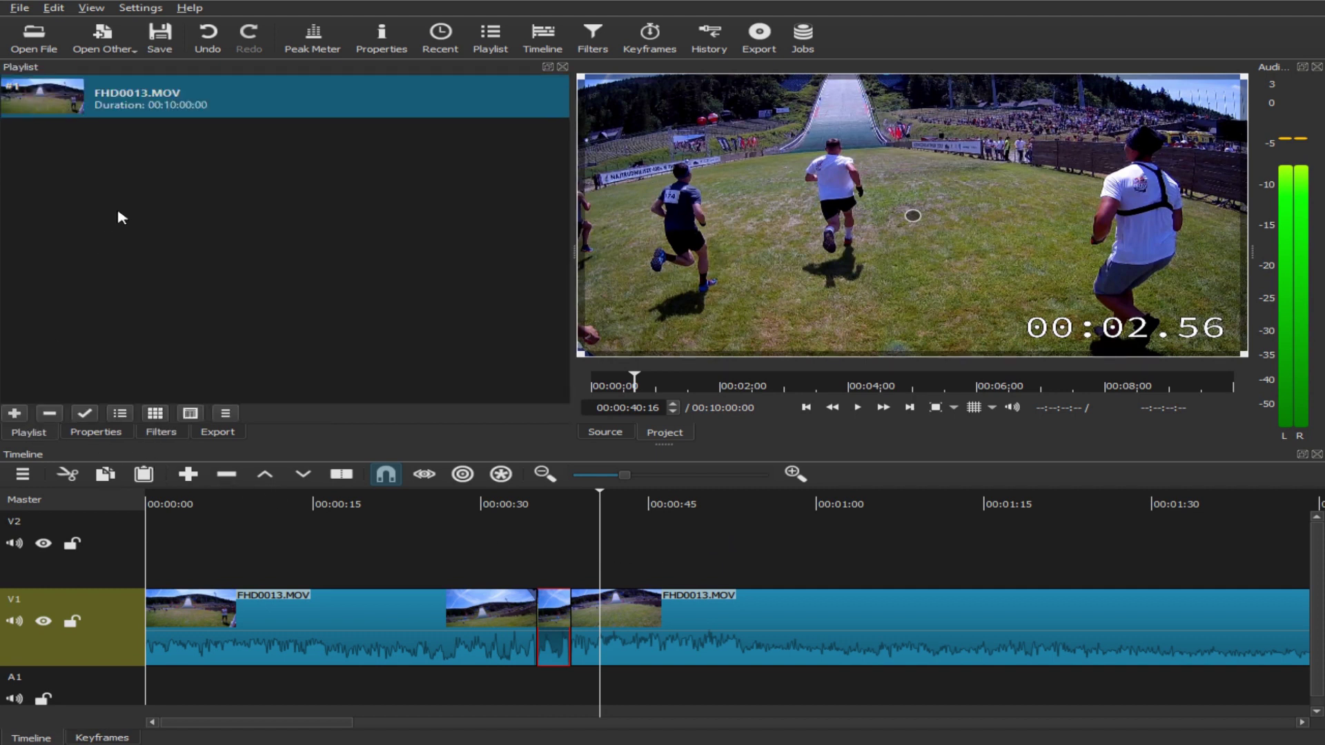
left_click(95, 41)
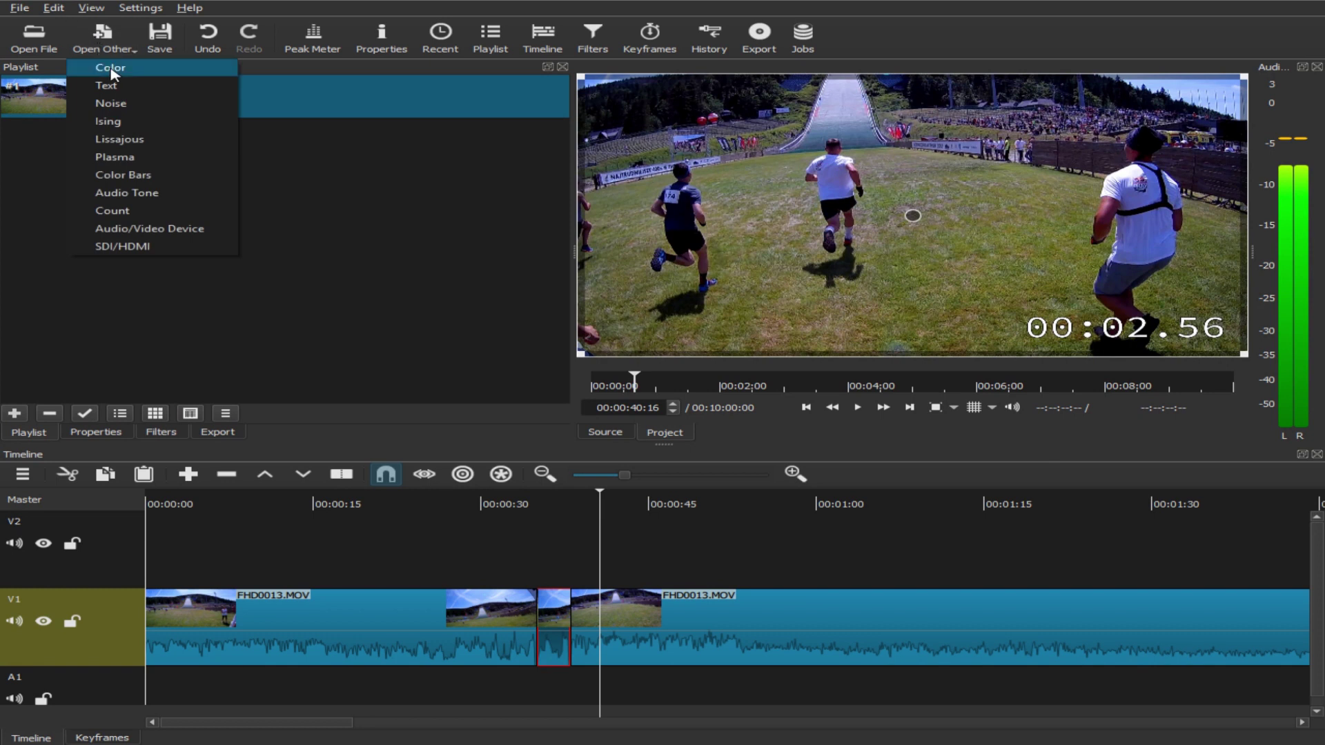
left_click(110, 68)
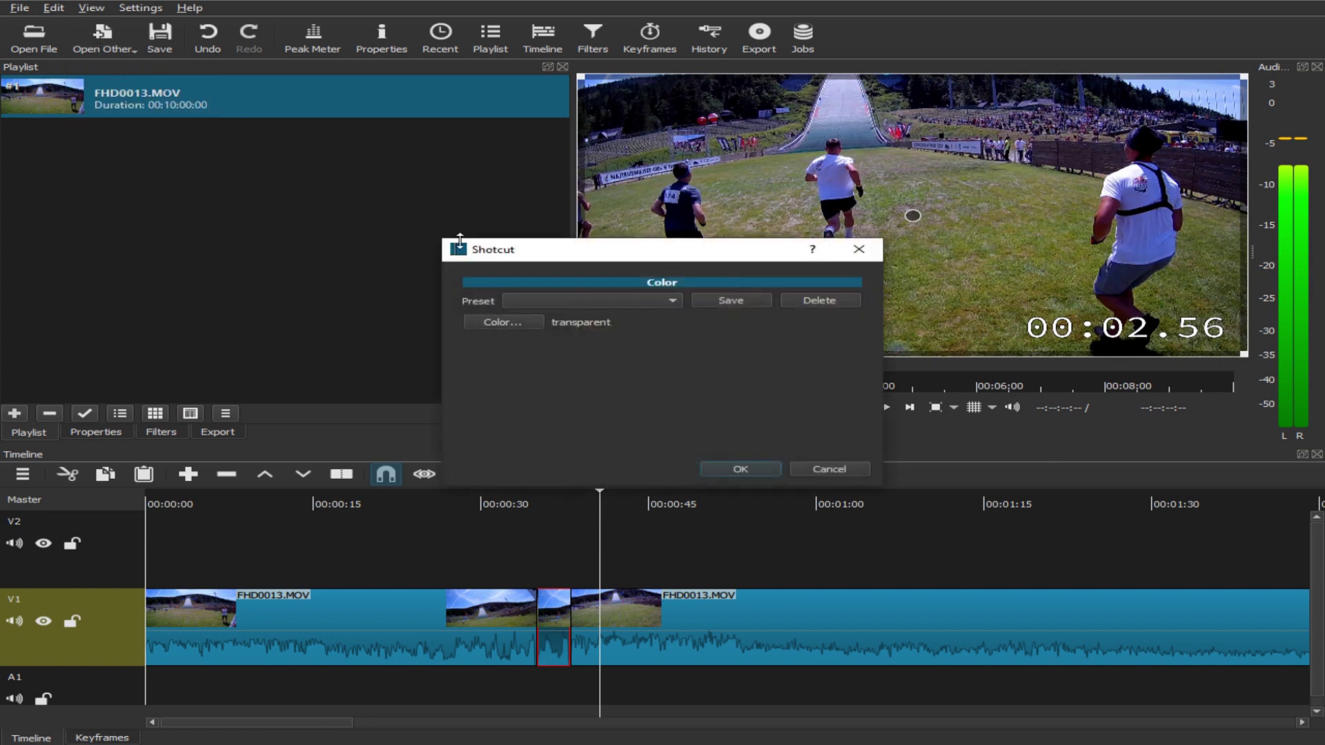
left_click(757, 468)
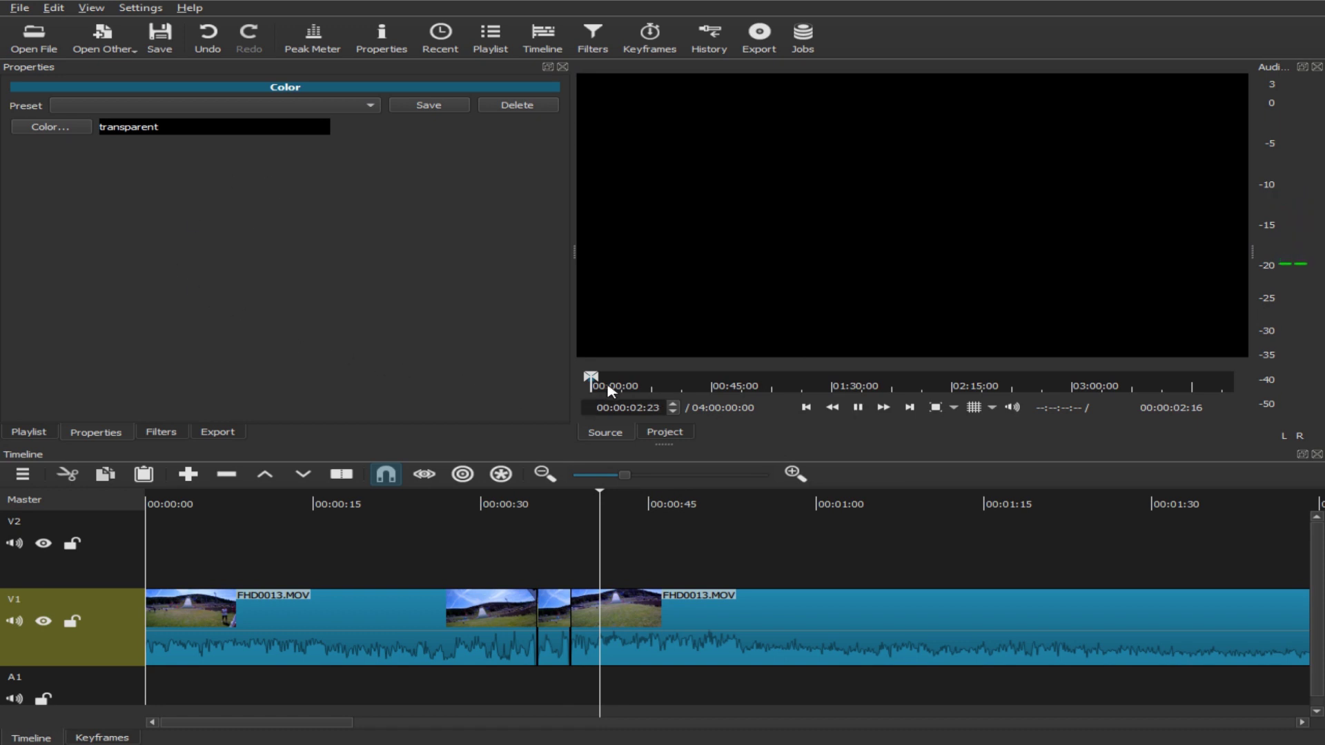
left_click(656, 390)
key("o")
left_click_drag(657, 383, 615, 390)
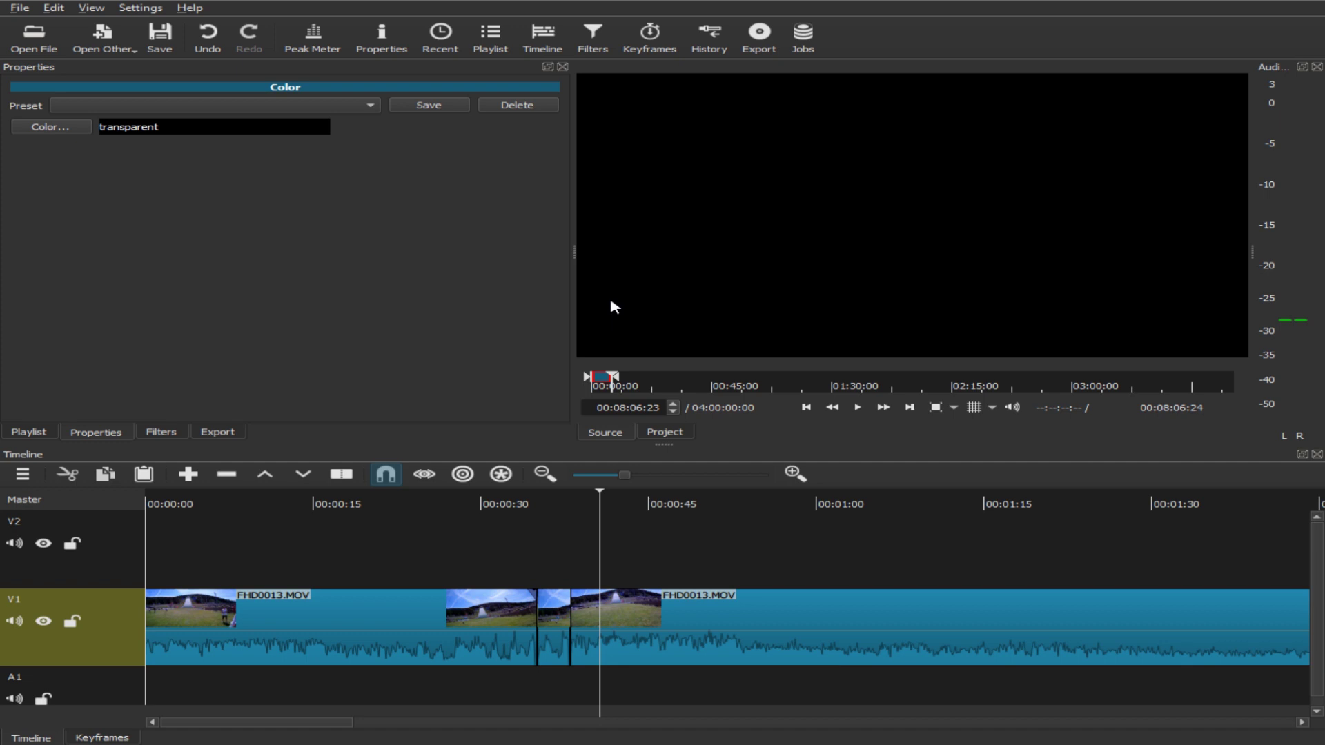
- Add the transparent clip to the playlist and place it on track V2 a few seconds after the race start
left_click(16, 432)
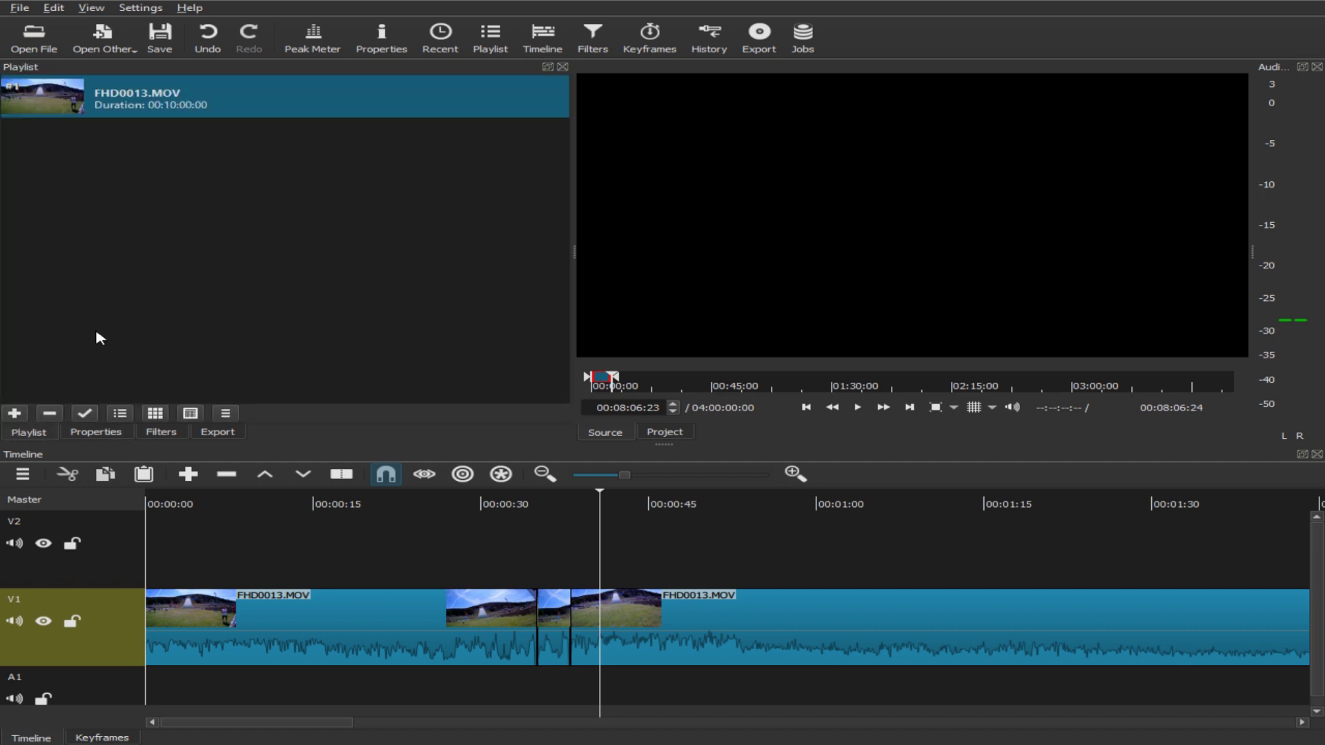
left_click(15, 413)
left_click_drag(105, 138, 630, 550)
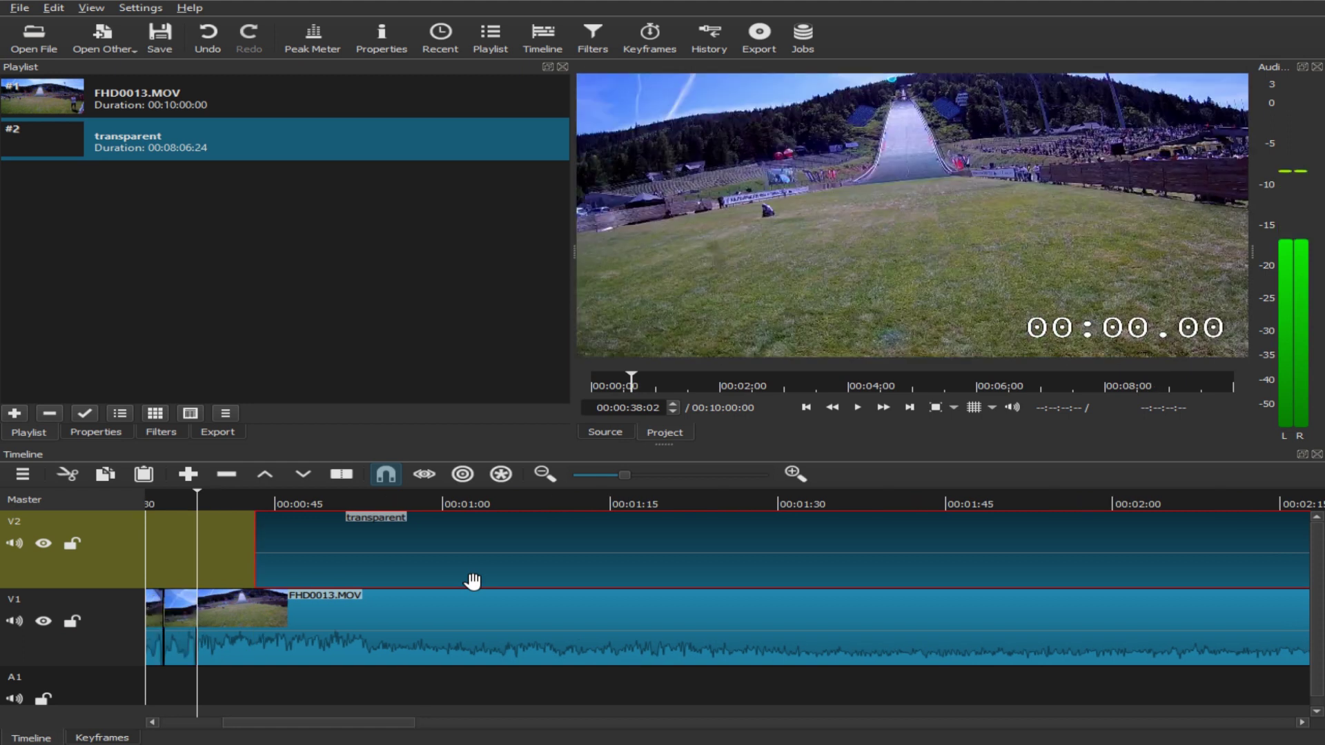
- Move the transparent clip on V2 back to the race start and apply a Timer filter to it
left_click_drag(502, 561, 450, 564)
left_click(387, 500)
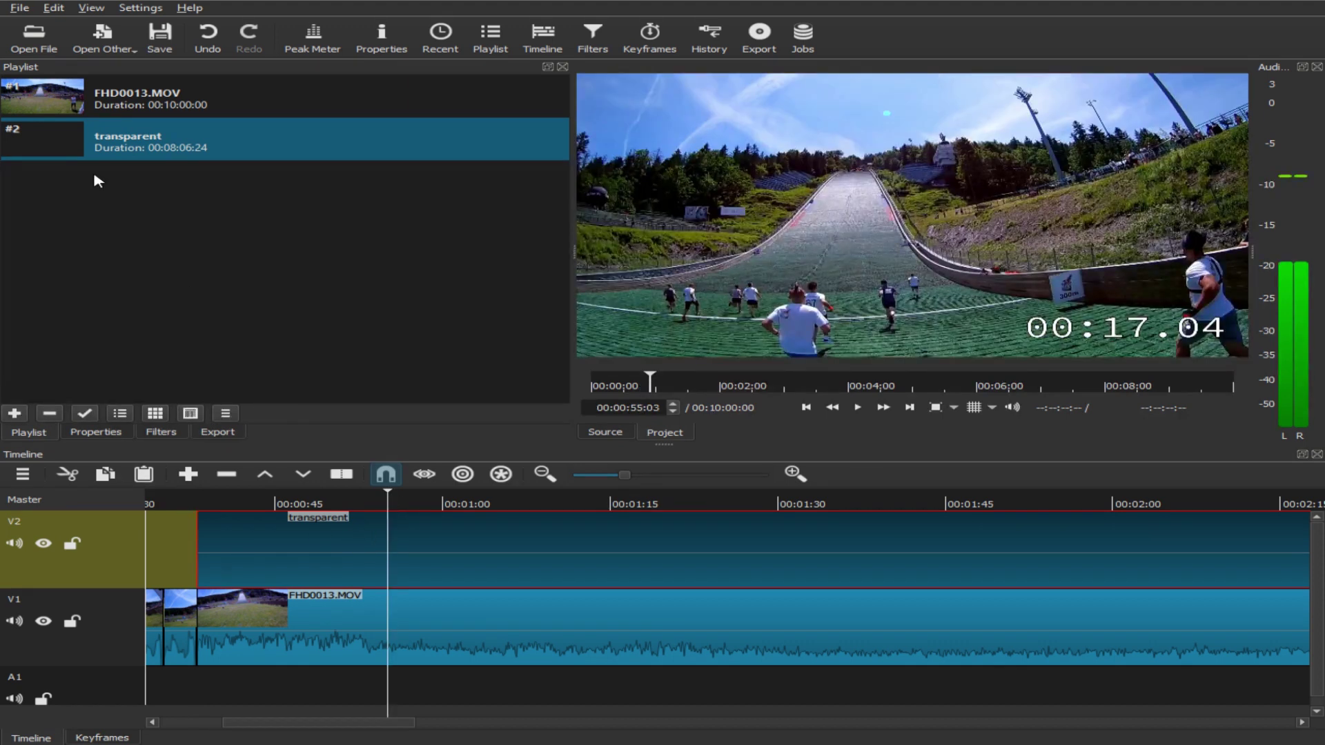
left_click(163, 432)
left_click(26, 215)
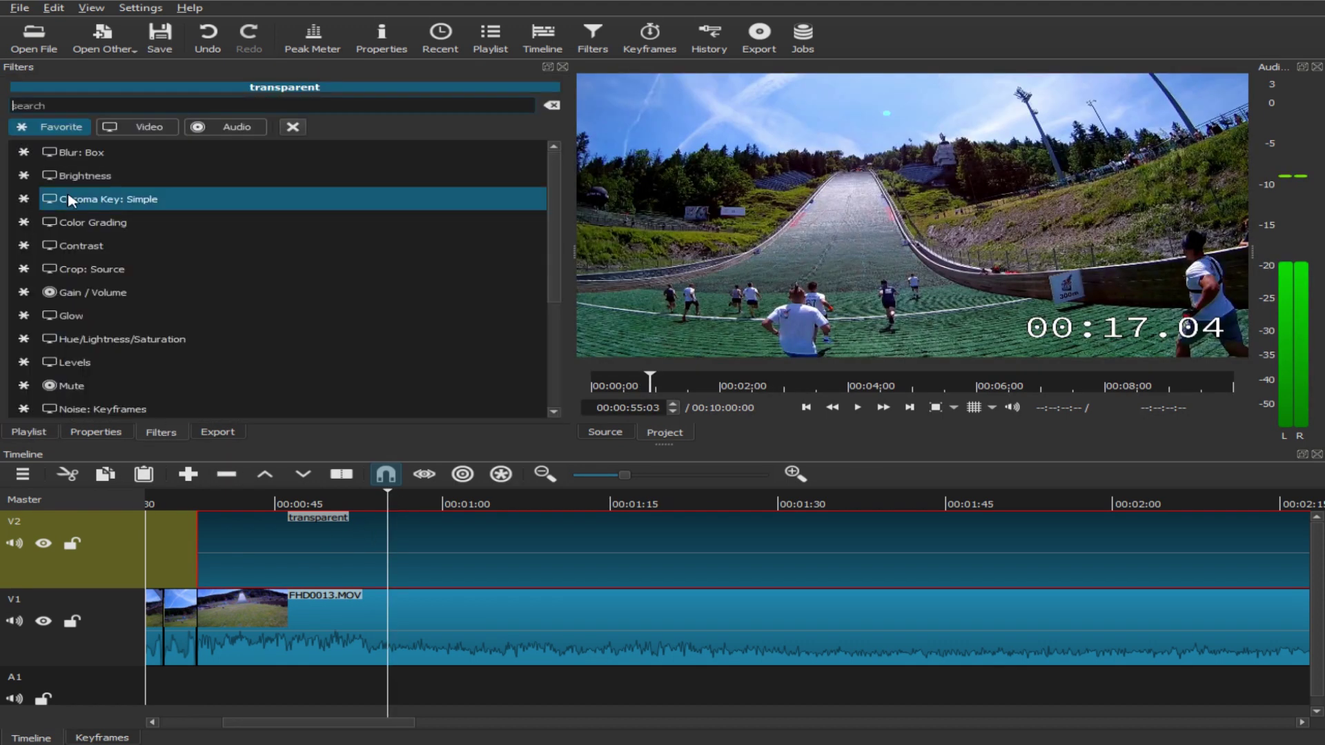
type("tim")
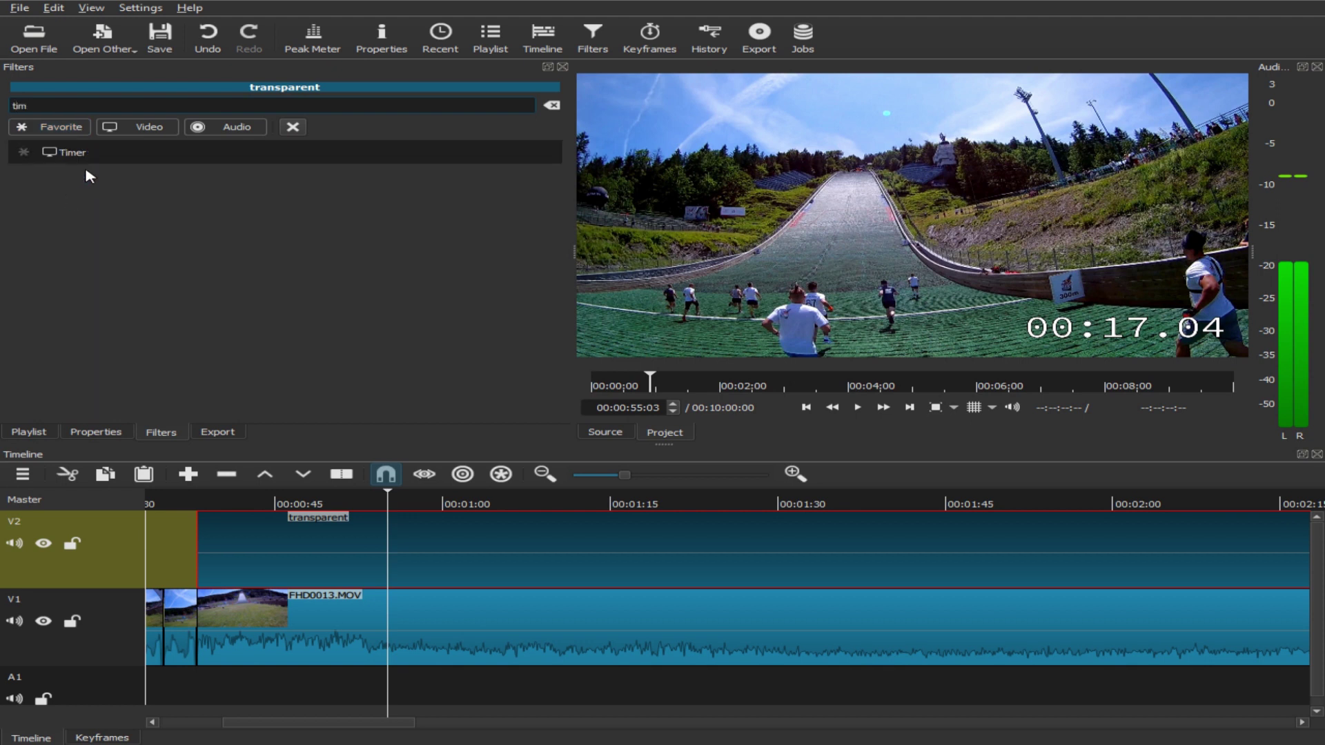
left_click(96, 153)
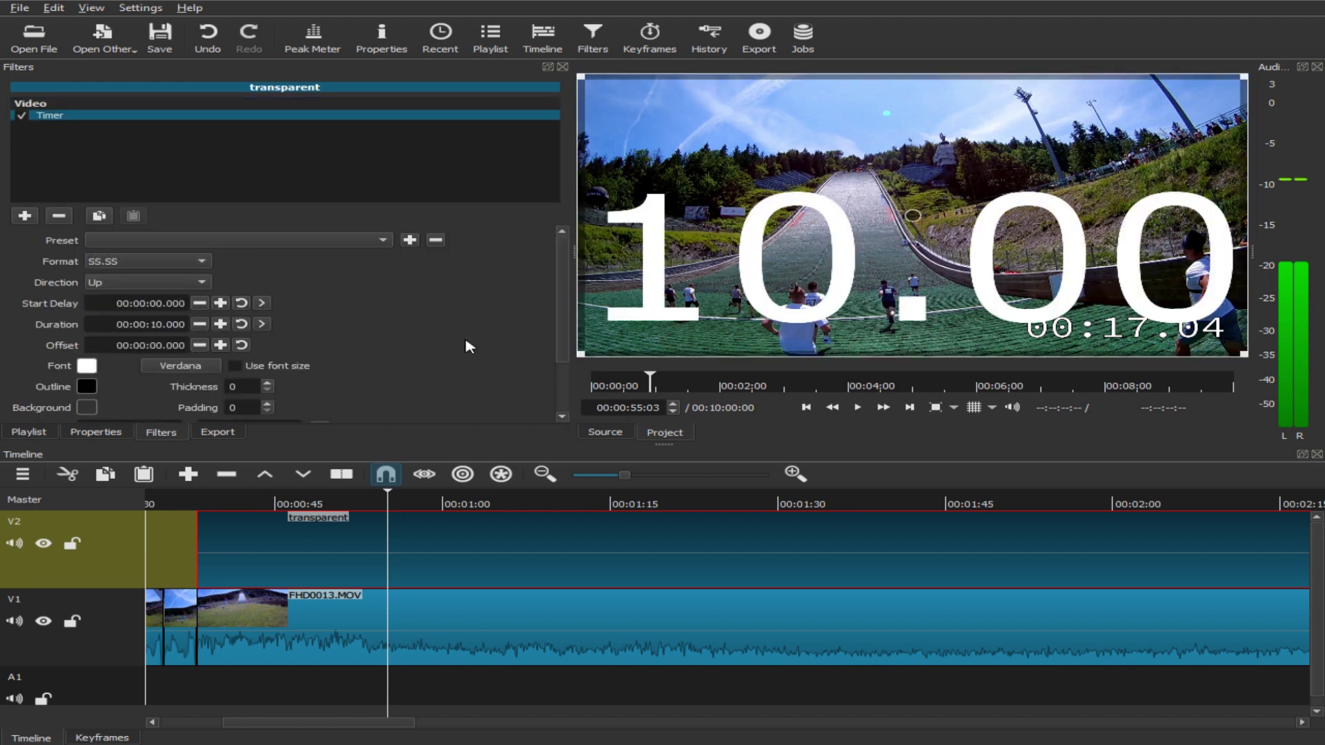
- Set the overlay timer's duration to 00:07:58.440 at the runner's finish and its format to MM:SS.SS
key("Up")
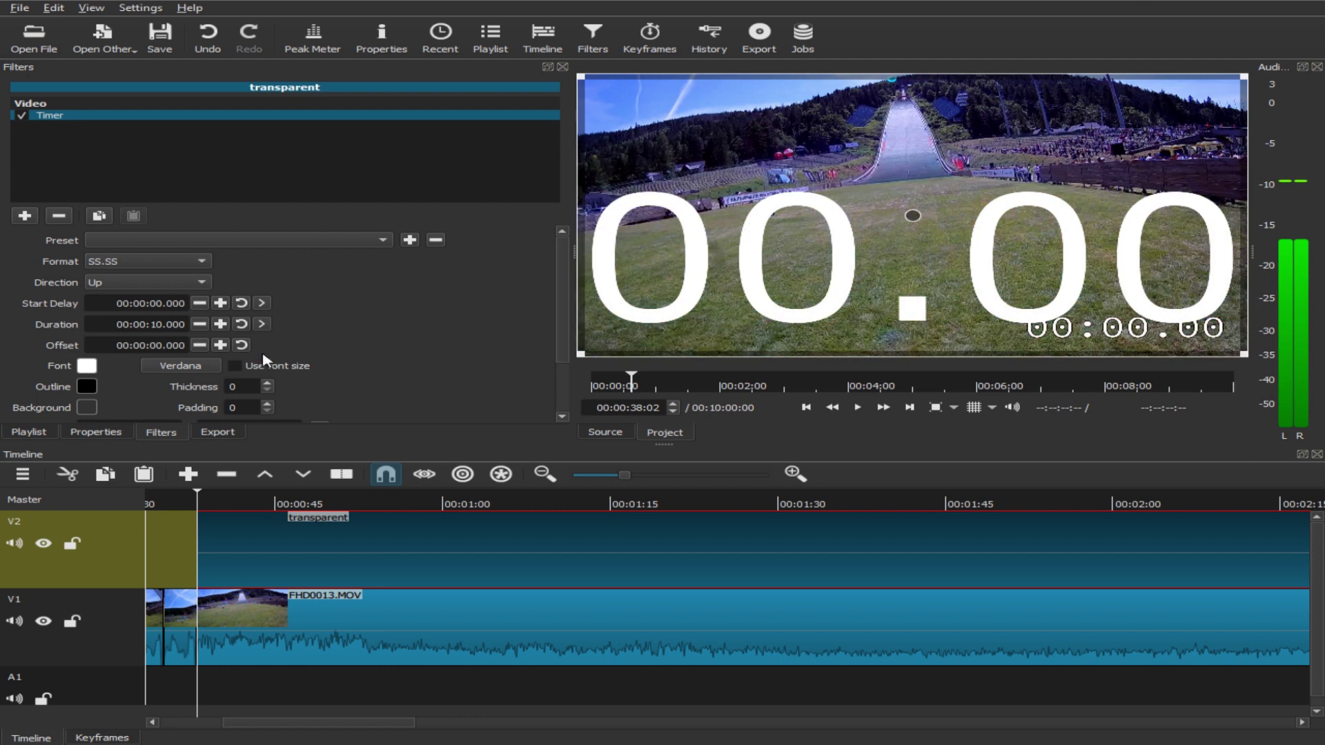
key("Down")
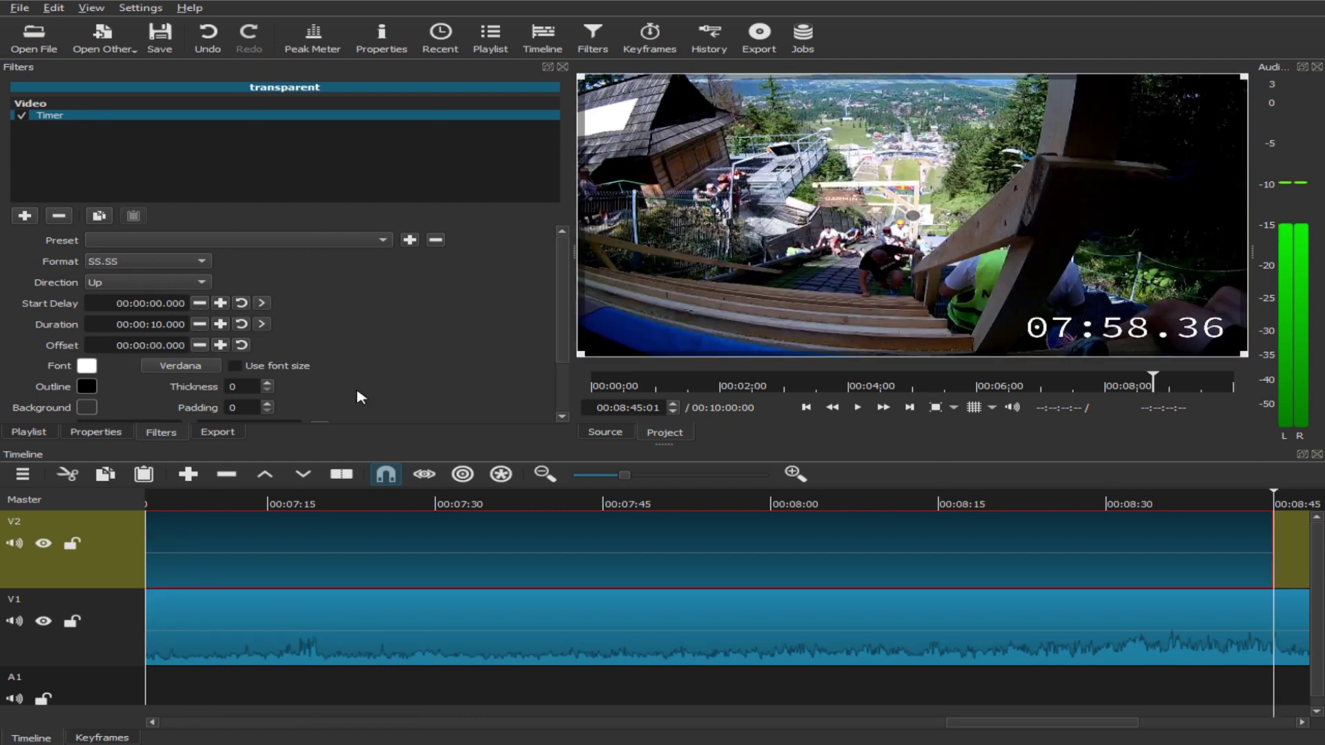
left_click_drag(1263, 504, 1165, 499)
key("space")
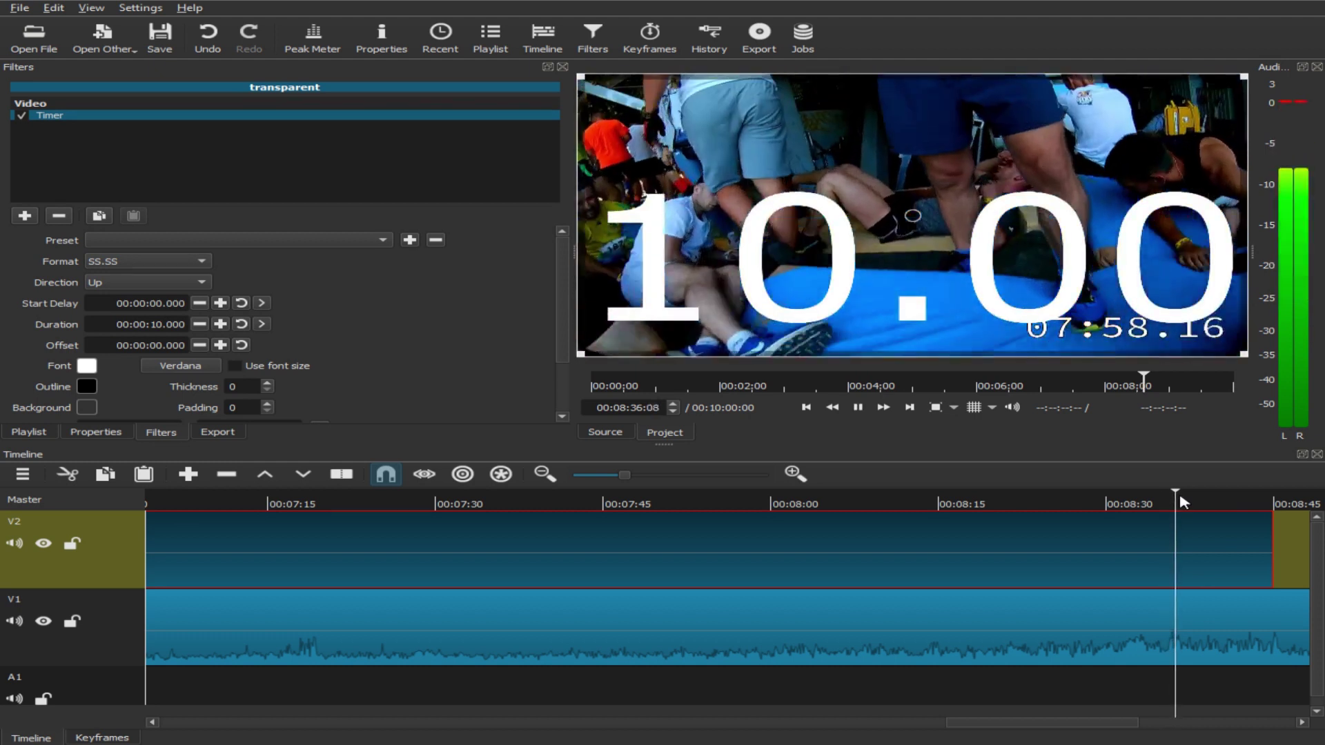
key("space")
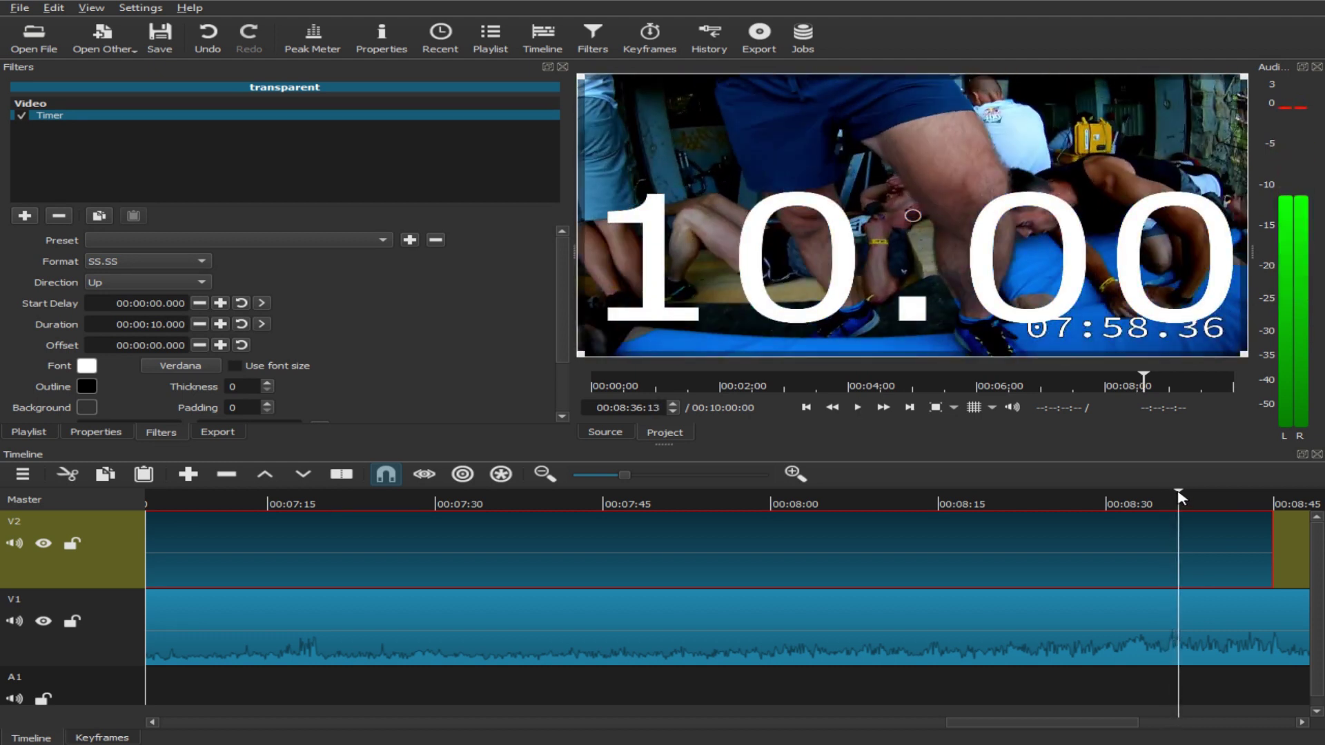
left_click(262, 325)
left_click(166, 263)
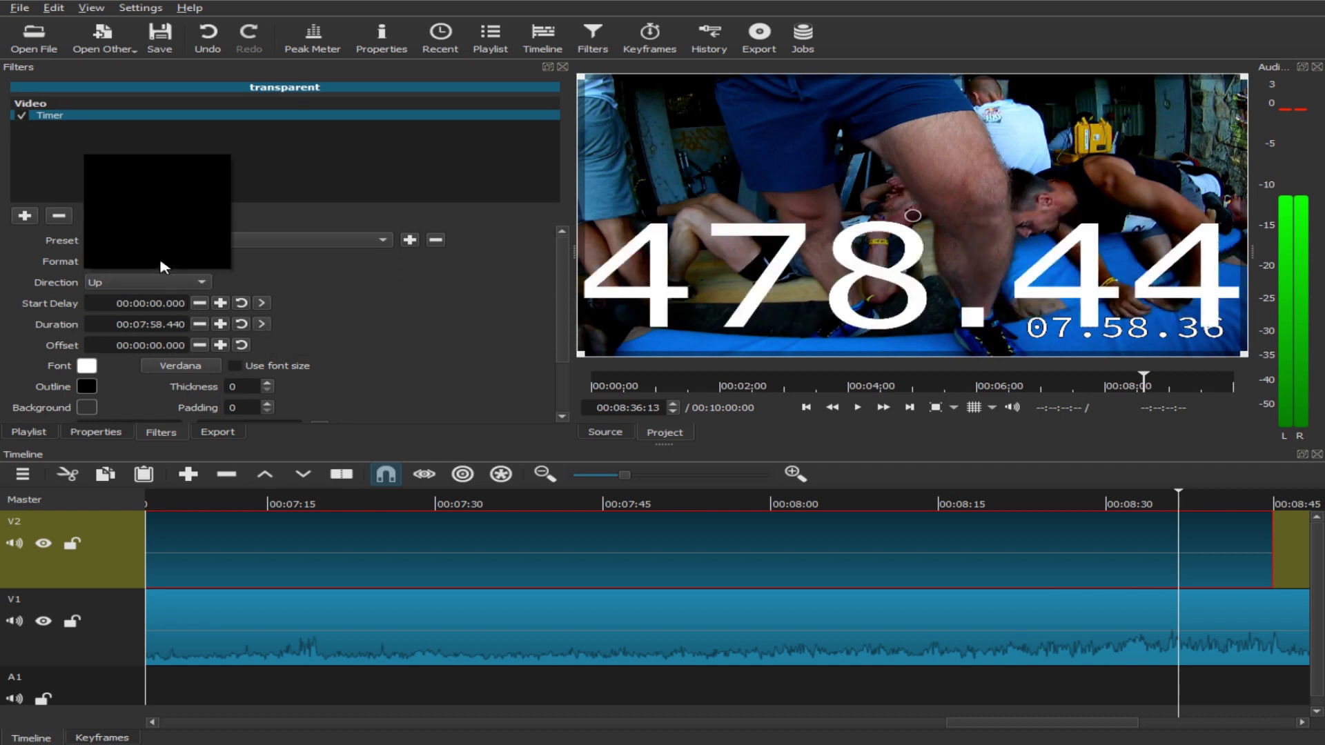
left_click(163, 212)
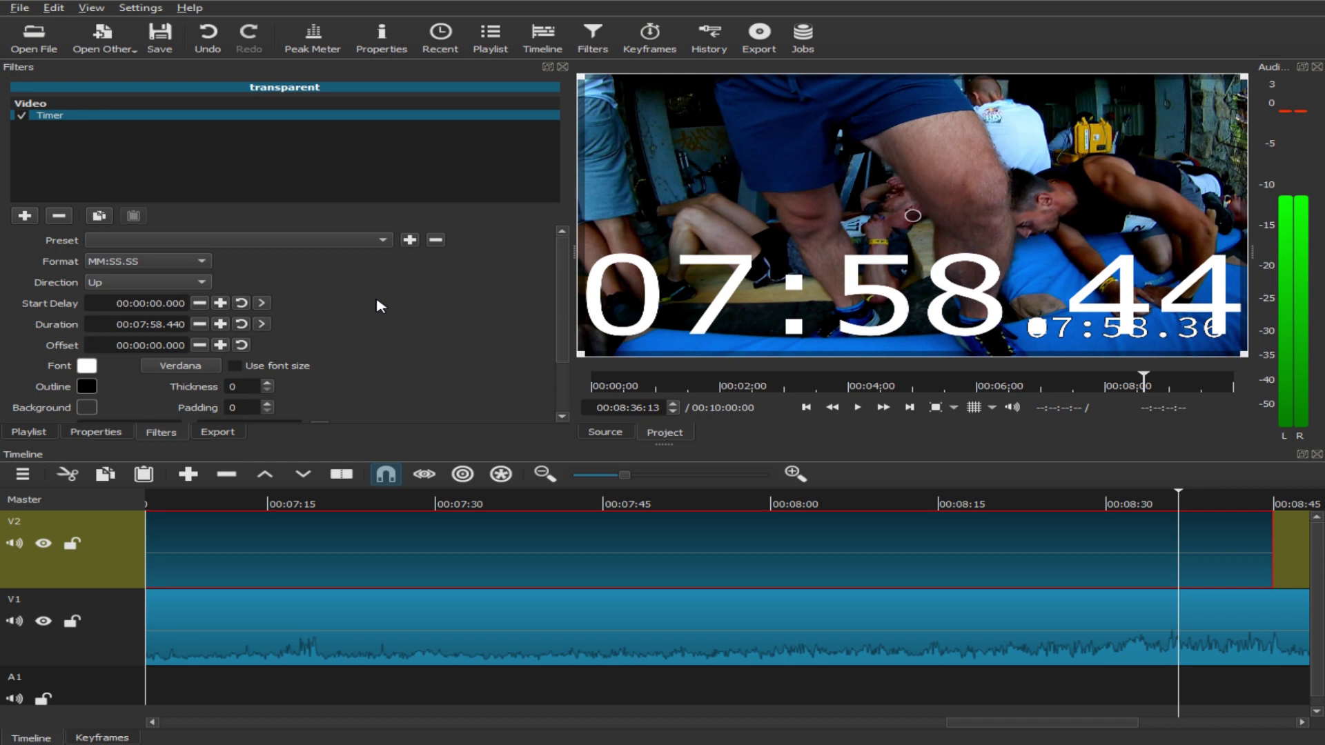
- Step back two frames to 00:08:36:11 and set the overlay timer's duration from there to 00:07:58.360
key("Left")
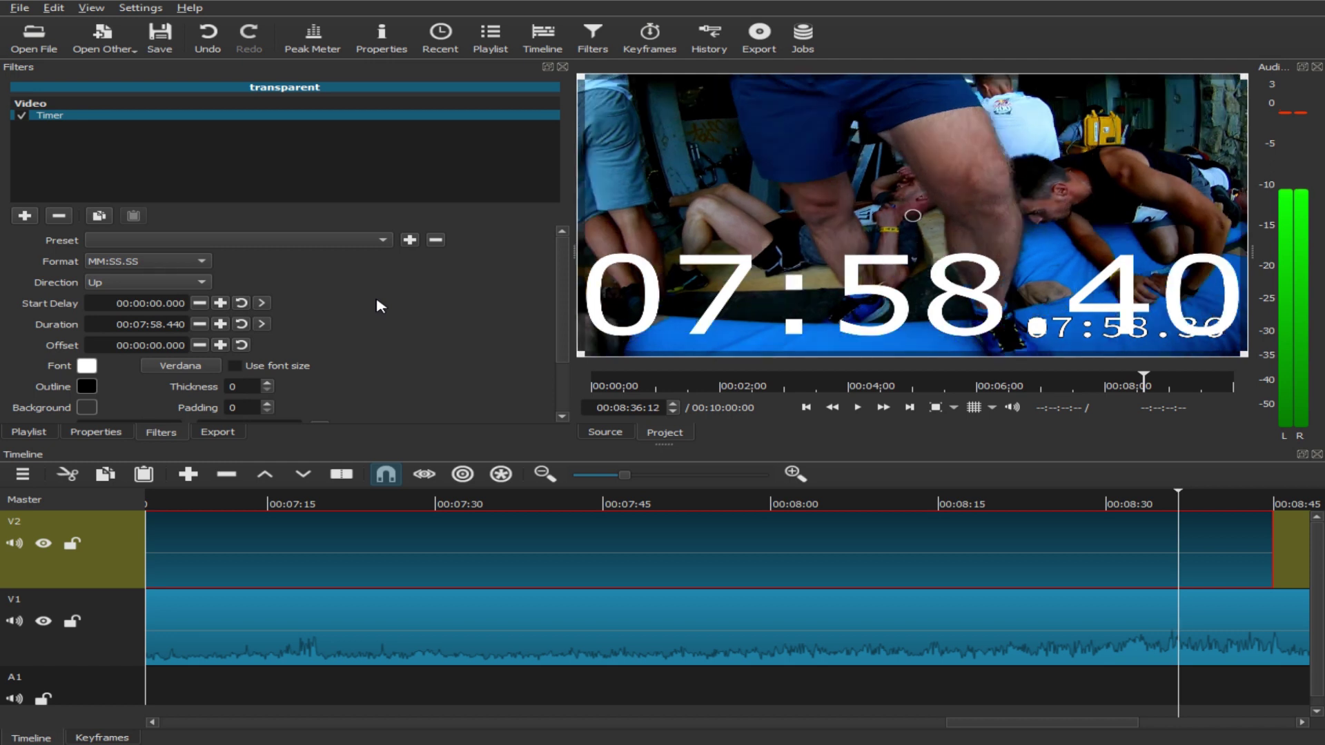
key("Left")
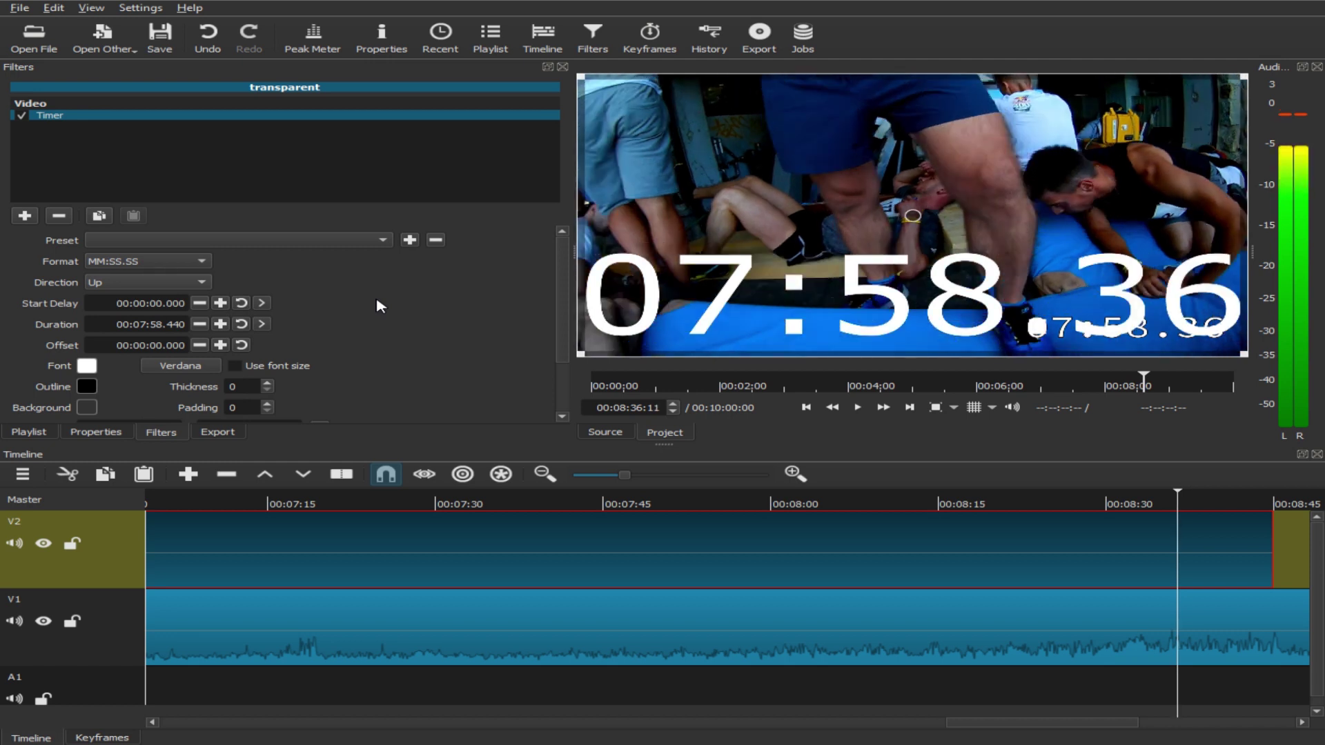
left_click(262, 324)
- Fit the timer text to center and middle, and shrink its frame to about 642 × 281 in the picture's lower-left corner
scroll(382, 385, "down", 2)
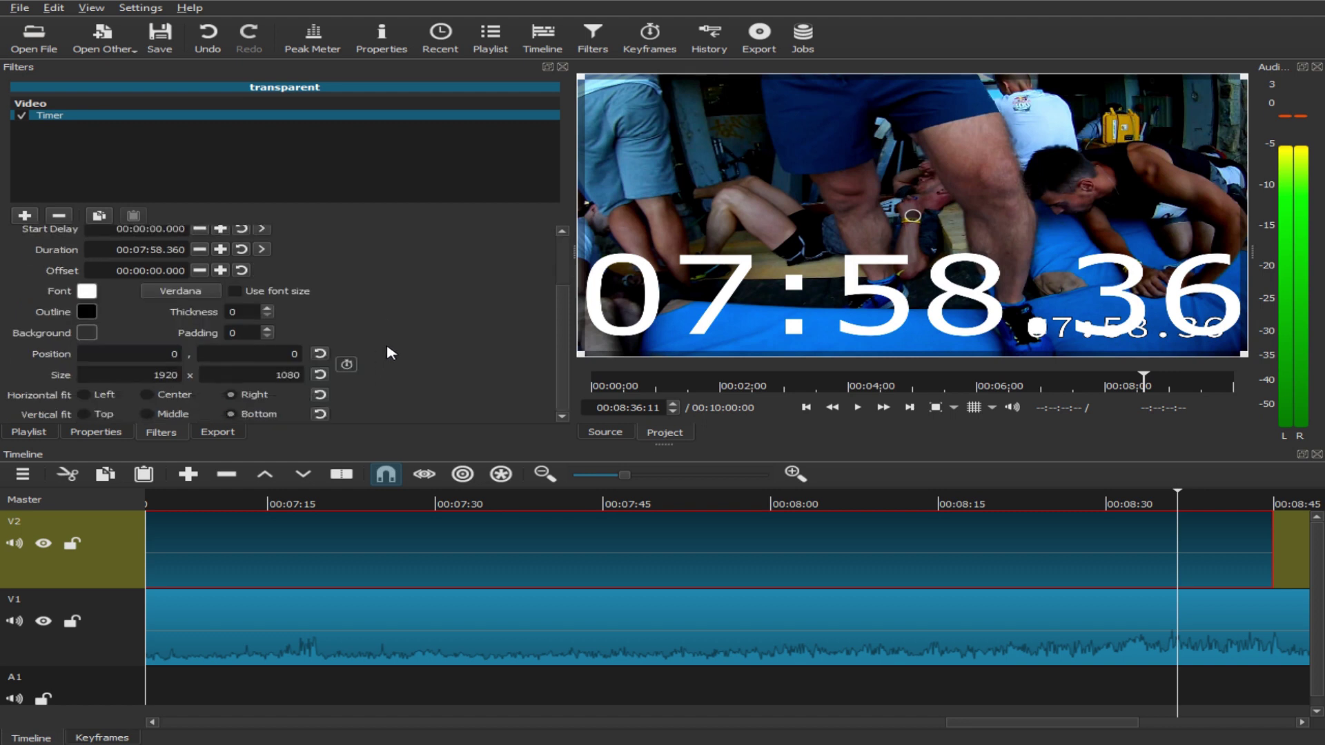
left_click(147, 414)
left_click_drag(1232, 91, 790, 298)
- Set the overlay timer's font to Source Code Pro Black, Regular, size 90
left_click(184, 293)
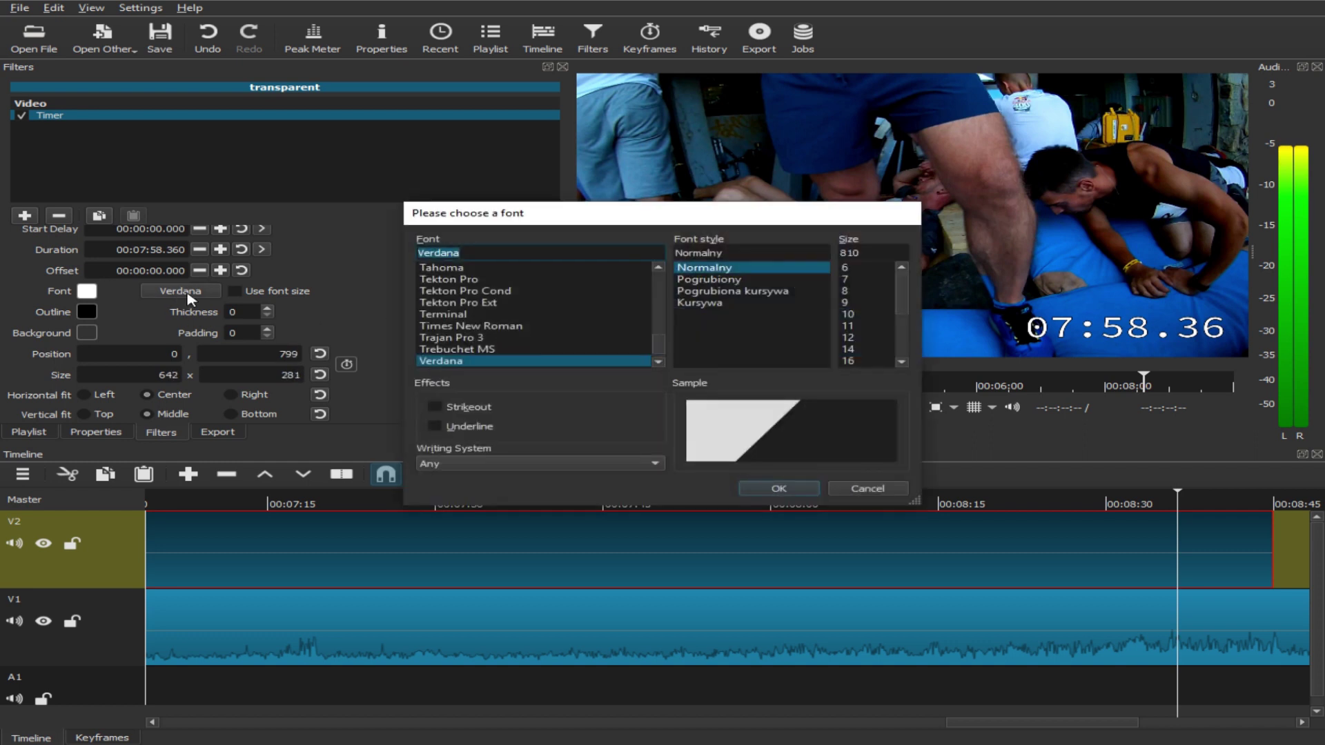
key("s")
scroll(463, 329, "down", 8)
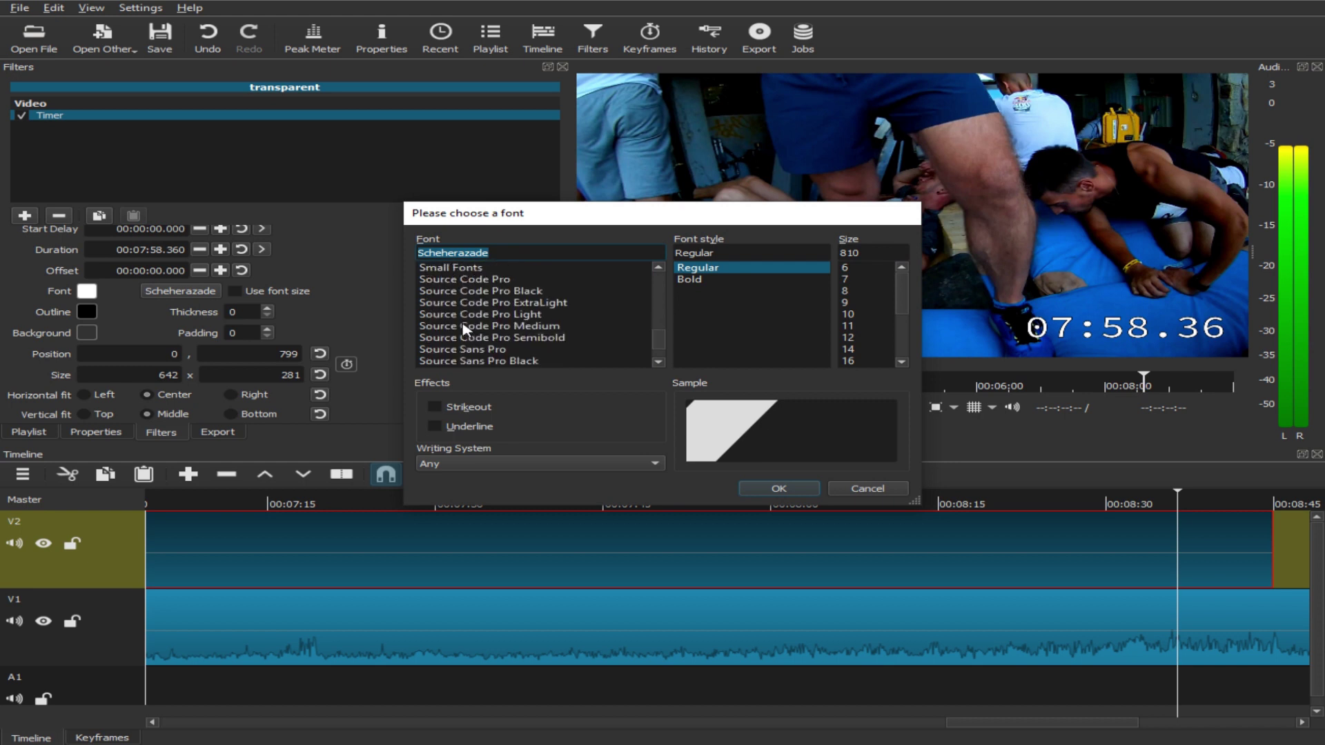
left_click(472, 293)
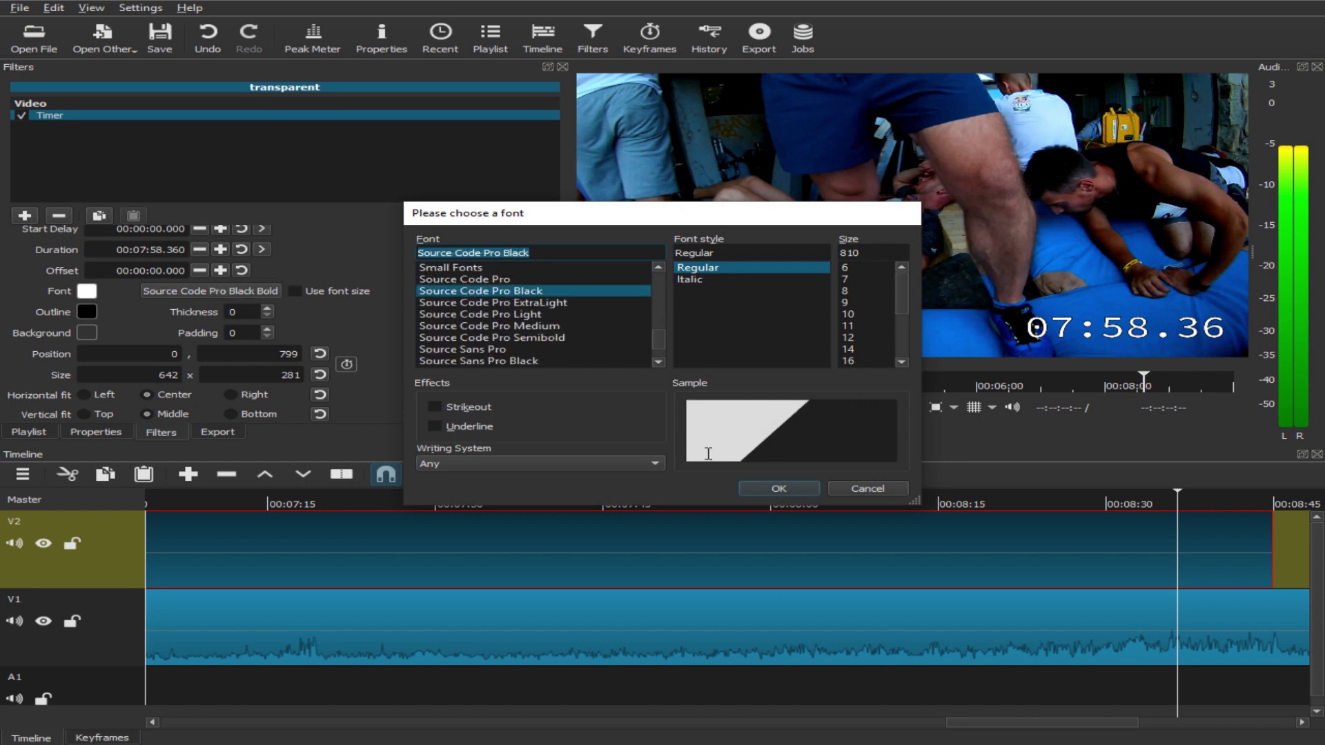
left_click_drag(863, 255, 825, 257)
type("90")
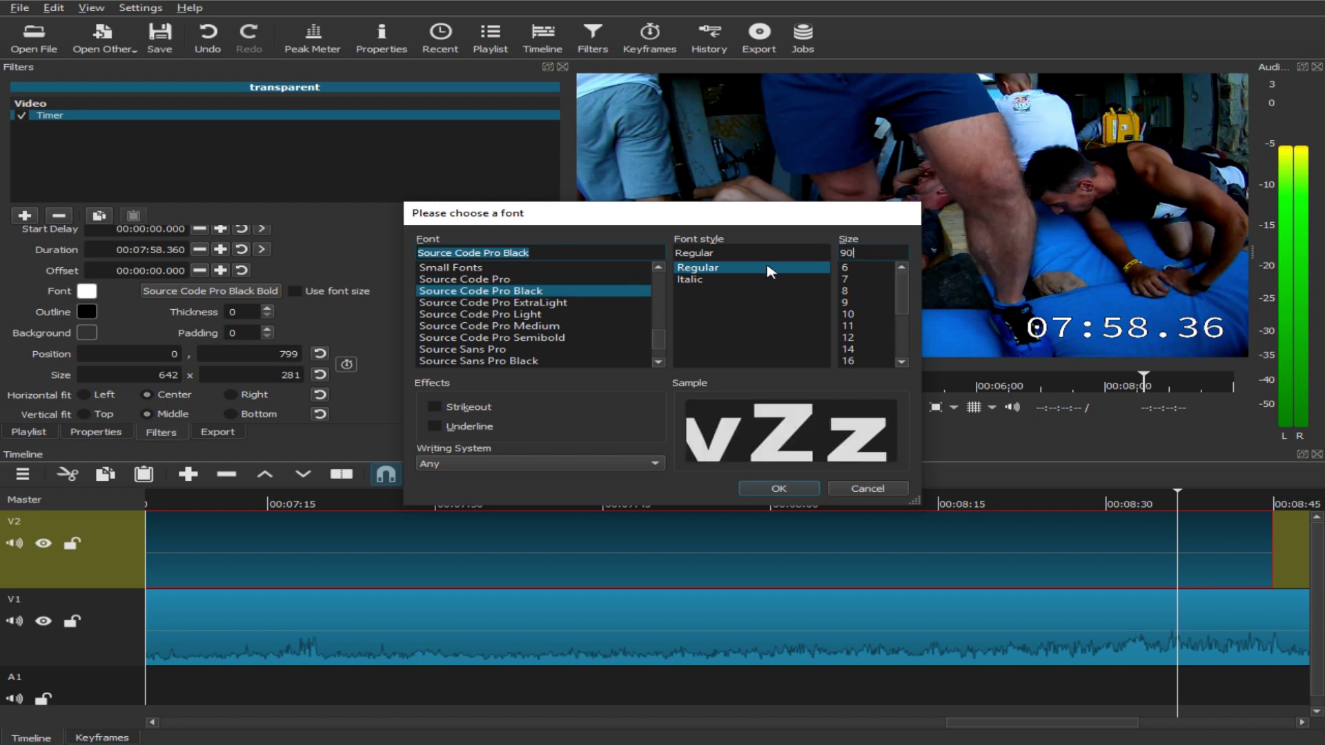
left_click(773, 491)
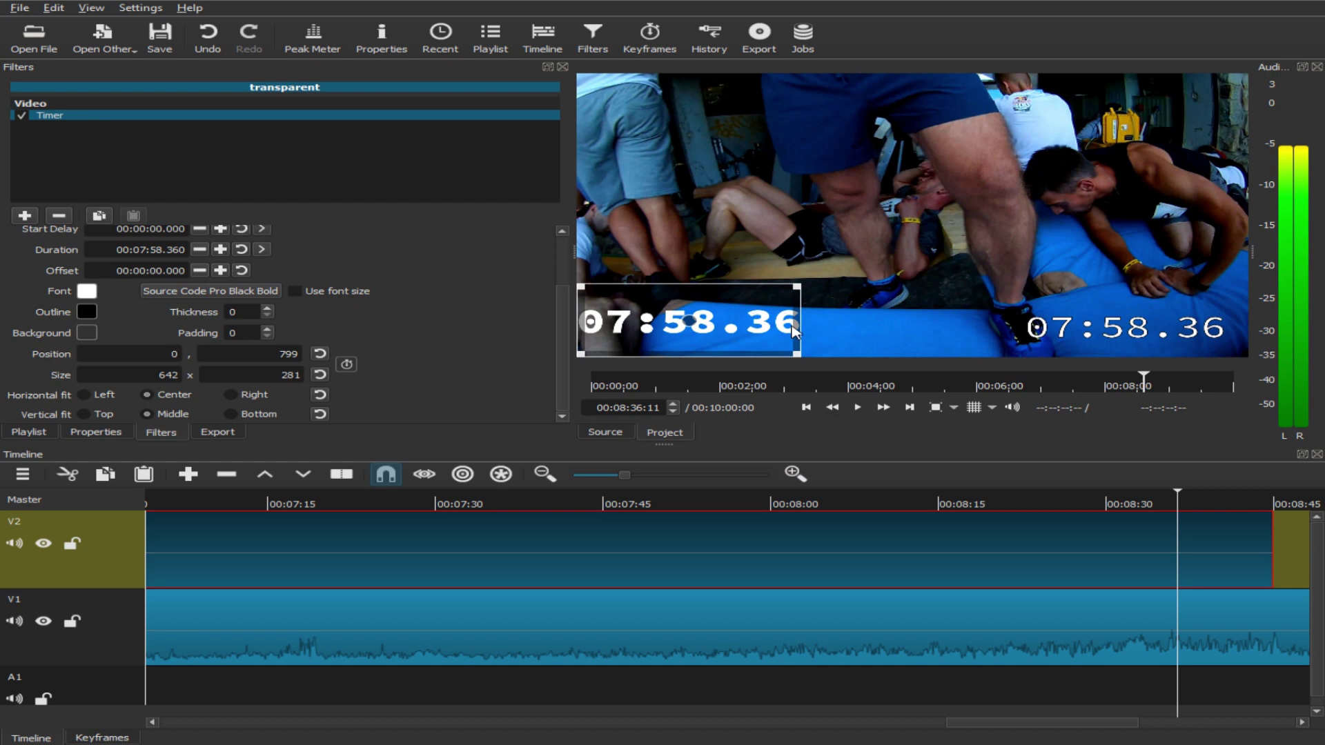
- Make the overlay timer use the font size and resize its frame to about 663 × 240
left_click_drag(798, 286, 822, 298)
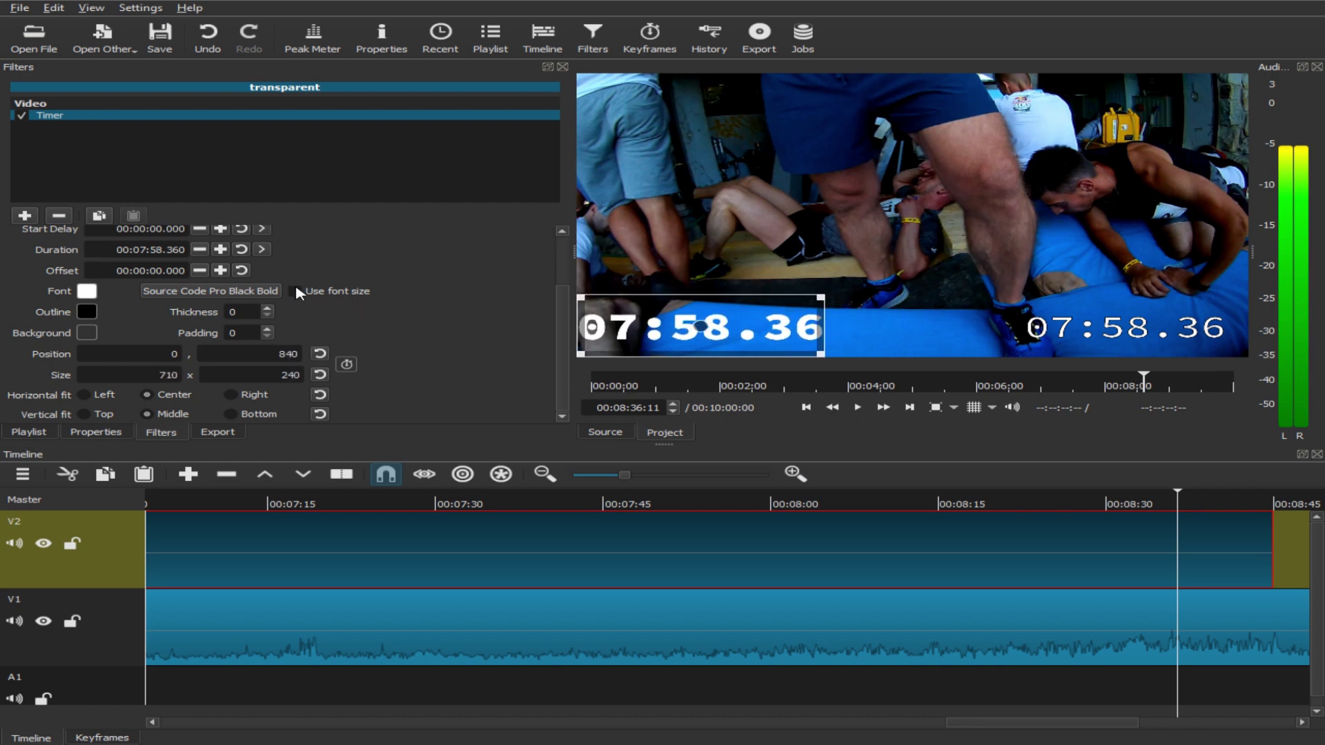
left_click(297, 291)
left_click_drag(809, 301, 795, 301)
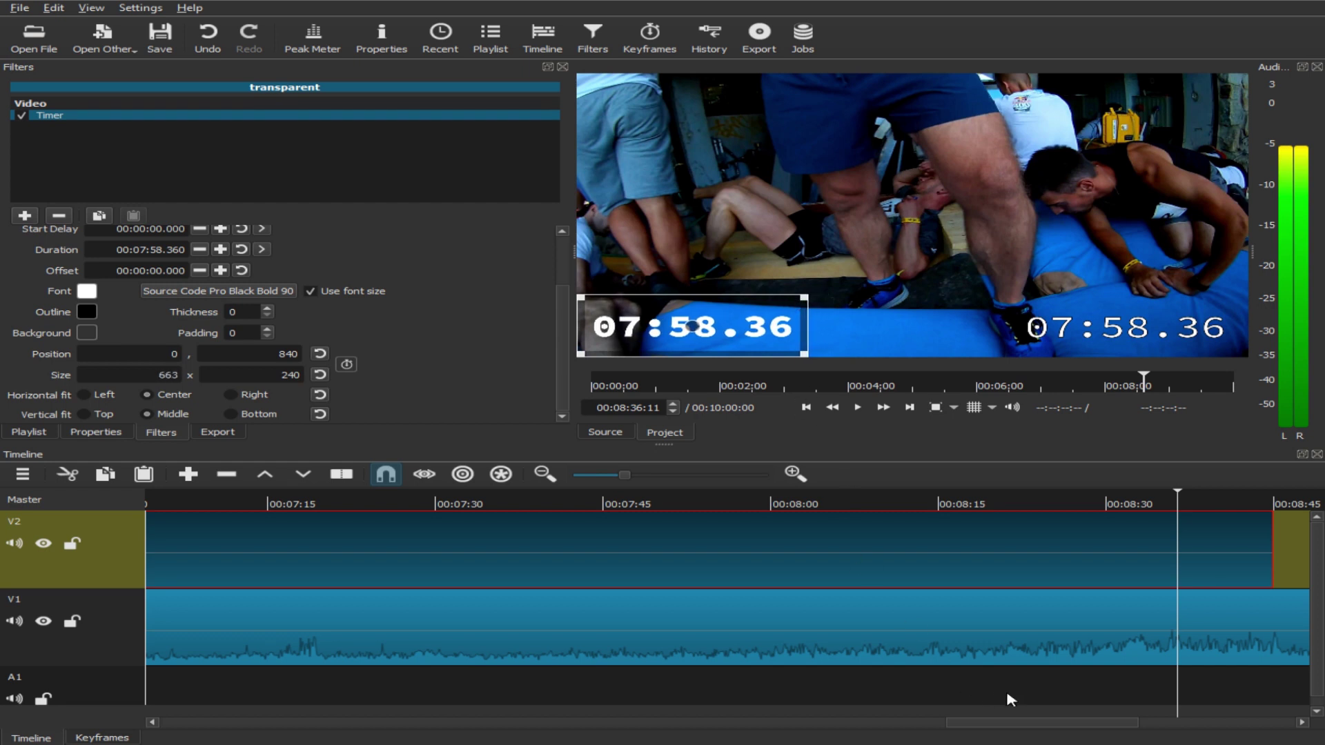
- Play the timeline from about 00:00:28 past the race start to compare the two race timers
left_click_drag(1045, 728, 193, 693)
left_click(778, 638)
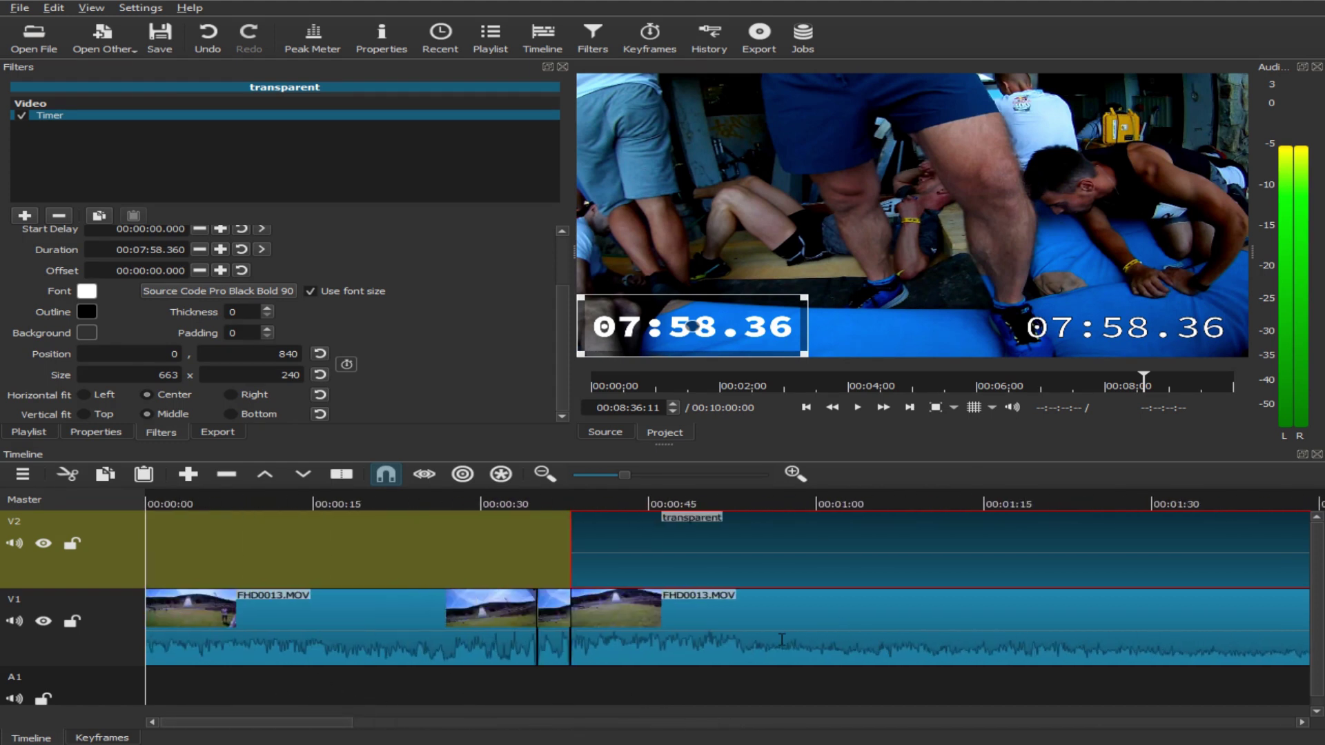
left_click(744, 509)
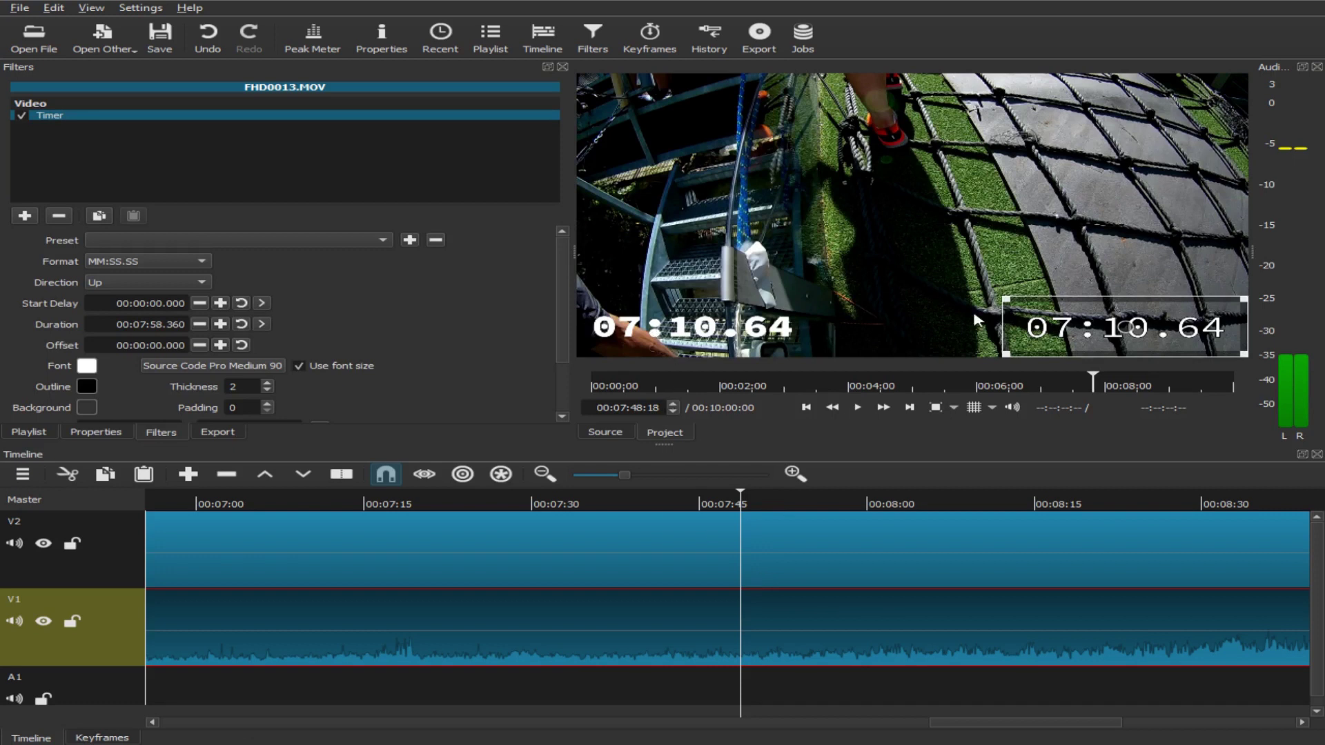
left_click_drag(985, 723, 201, 723)
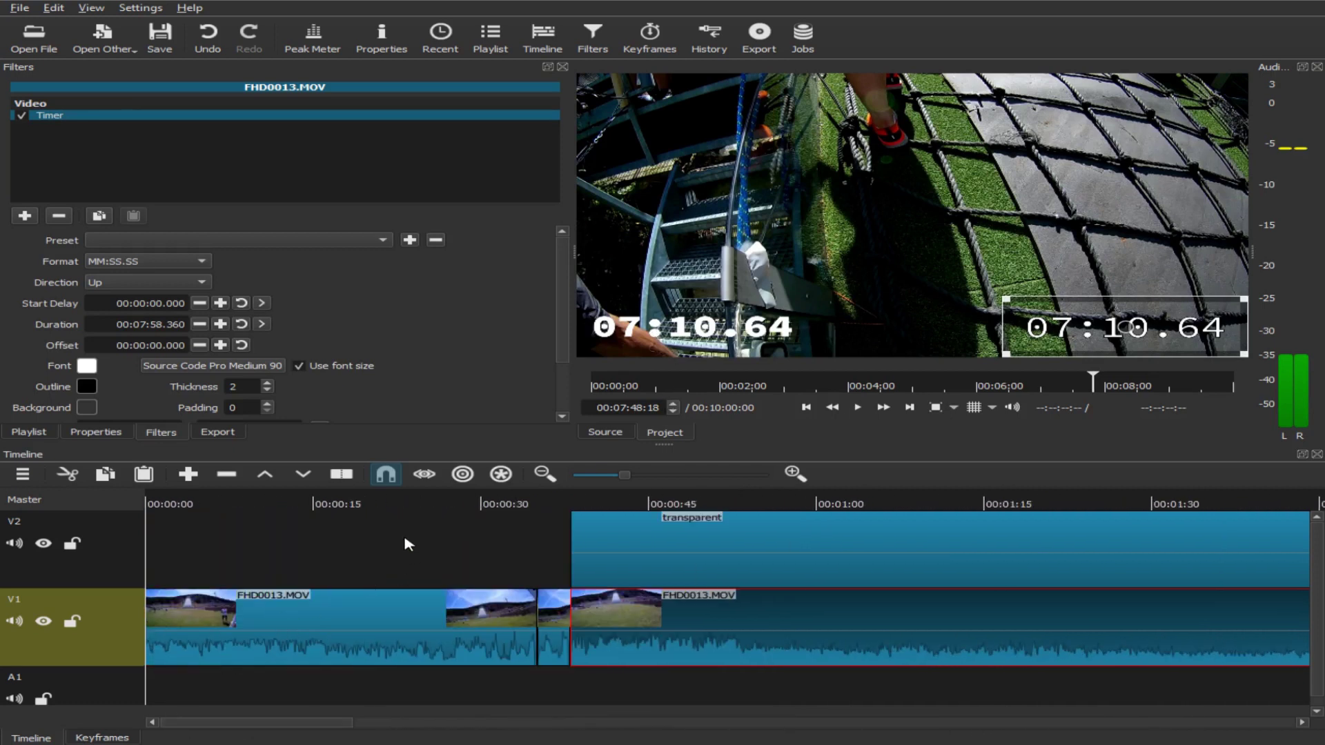
left_click_drag(336, 504, 442, 502)
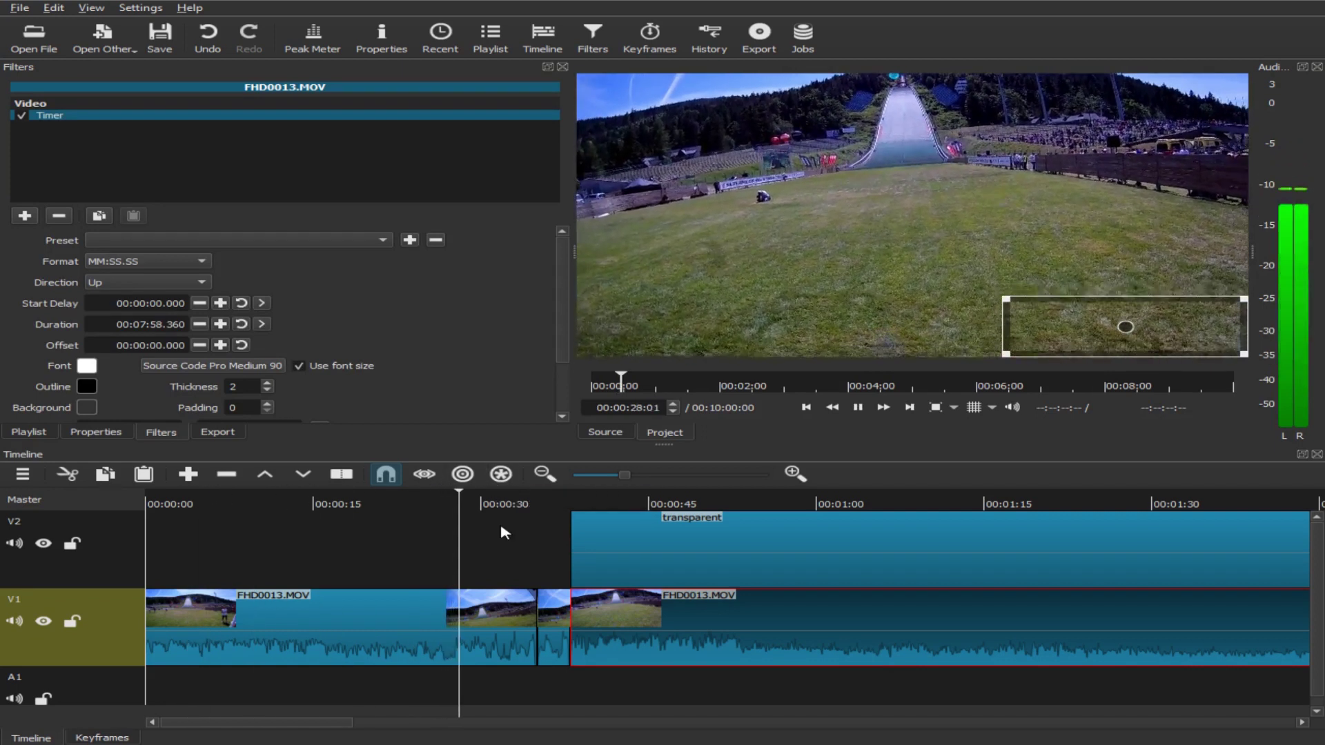
left_click(354, 634)
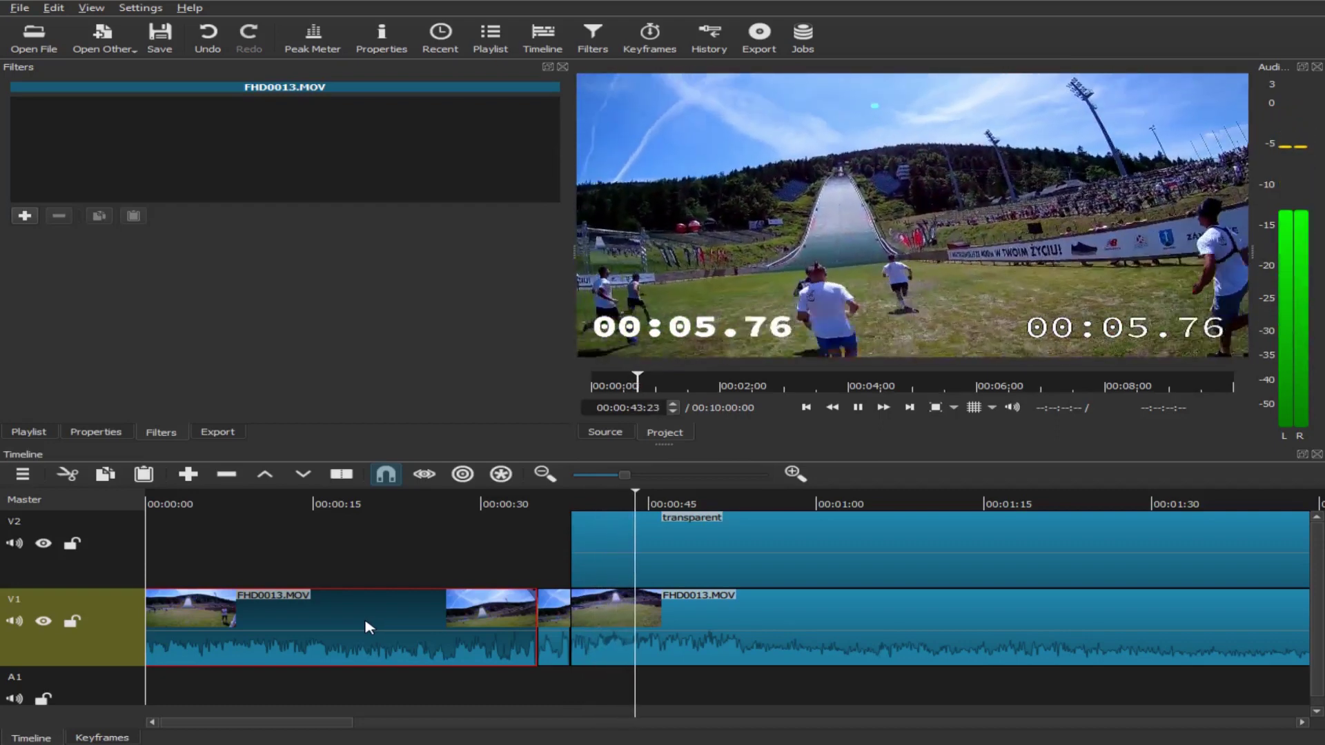
key("space")
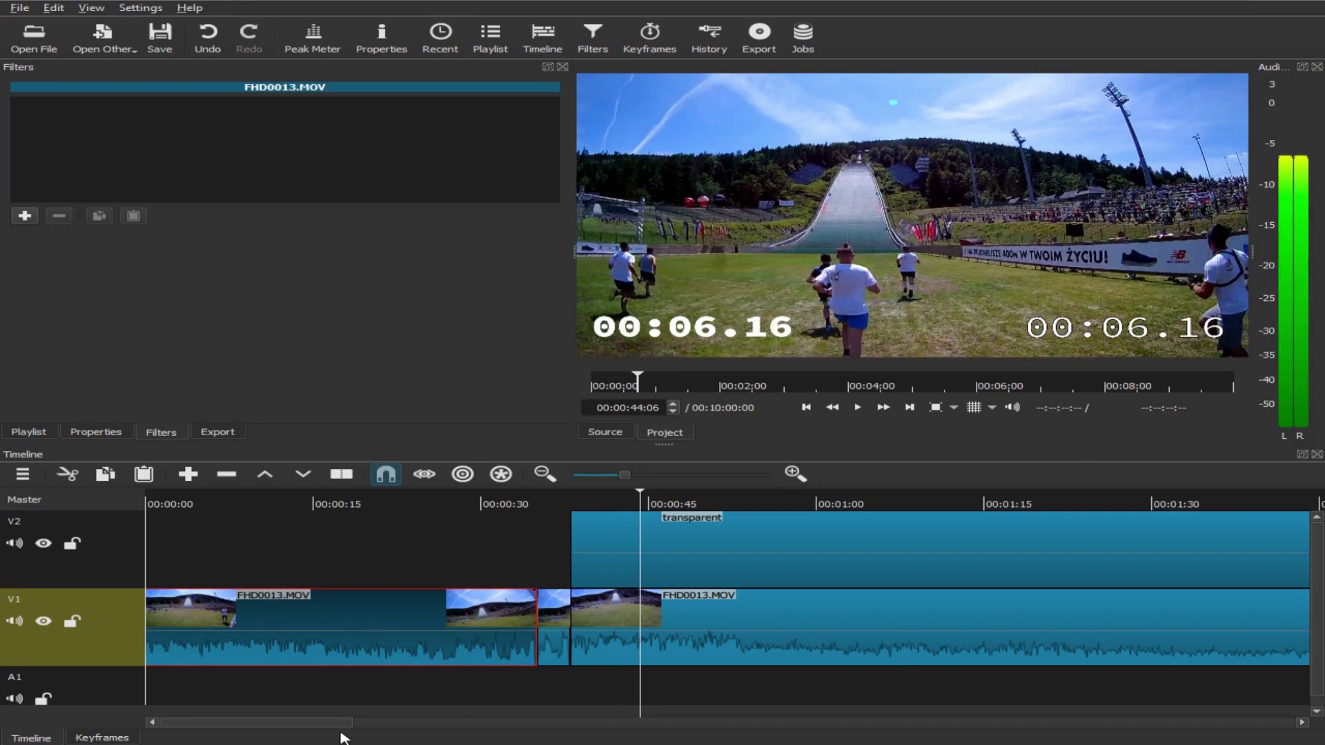
- Play the footage across the end of the transparent clip on V2 to compare how the two timers end
left_click_drag(325, 725, 1212, 722)
left_click_drag(1310, 724, 1173, 721)
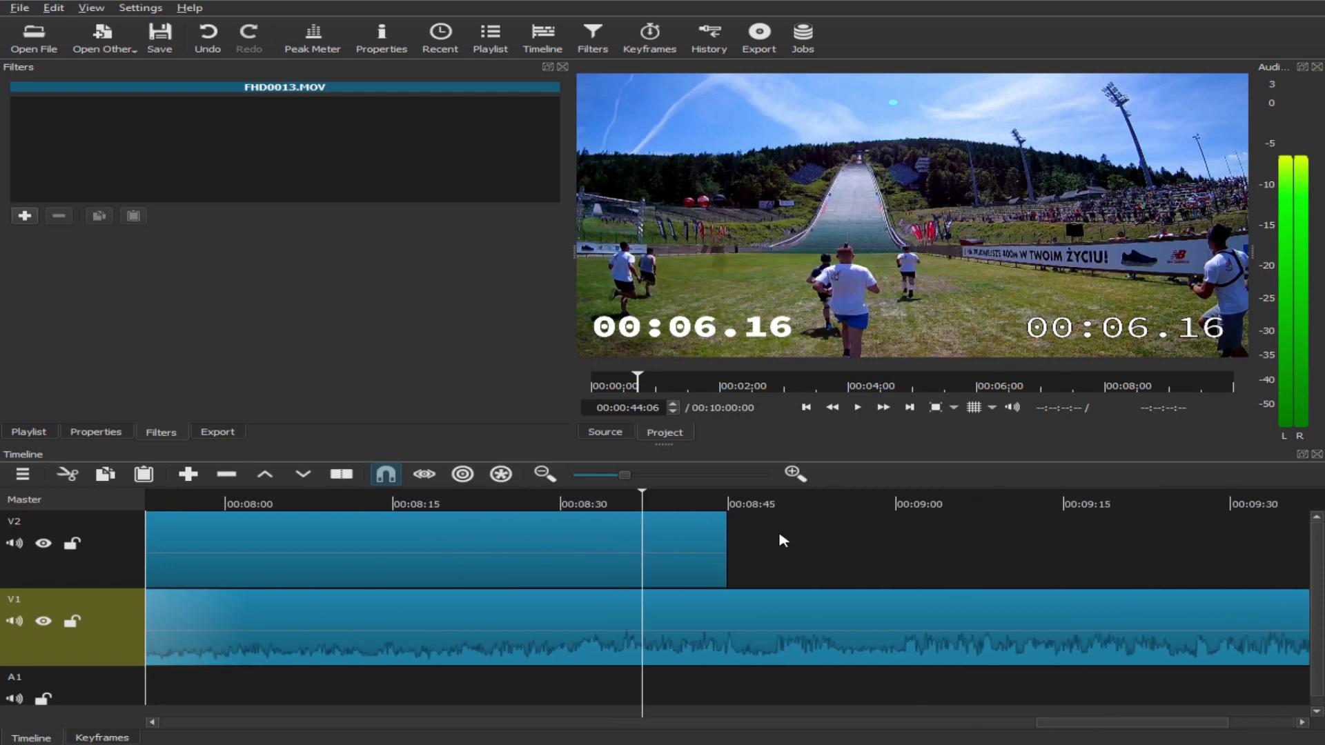
key("space")
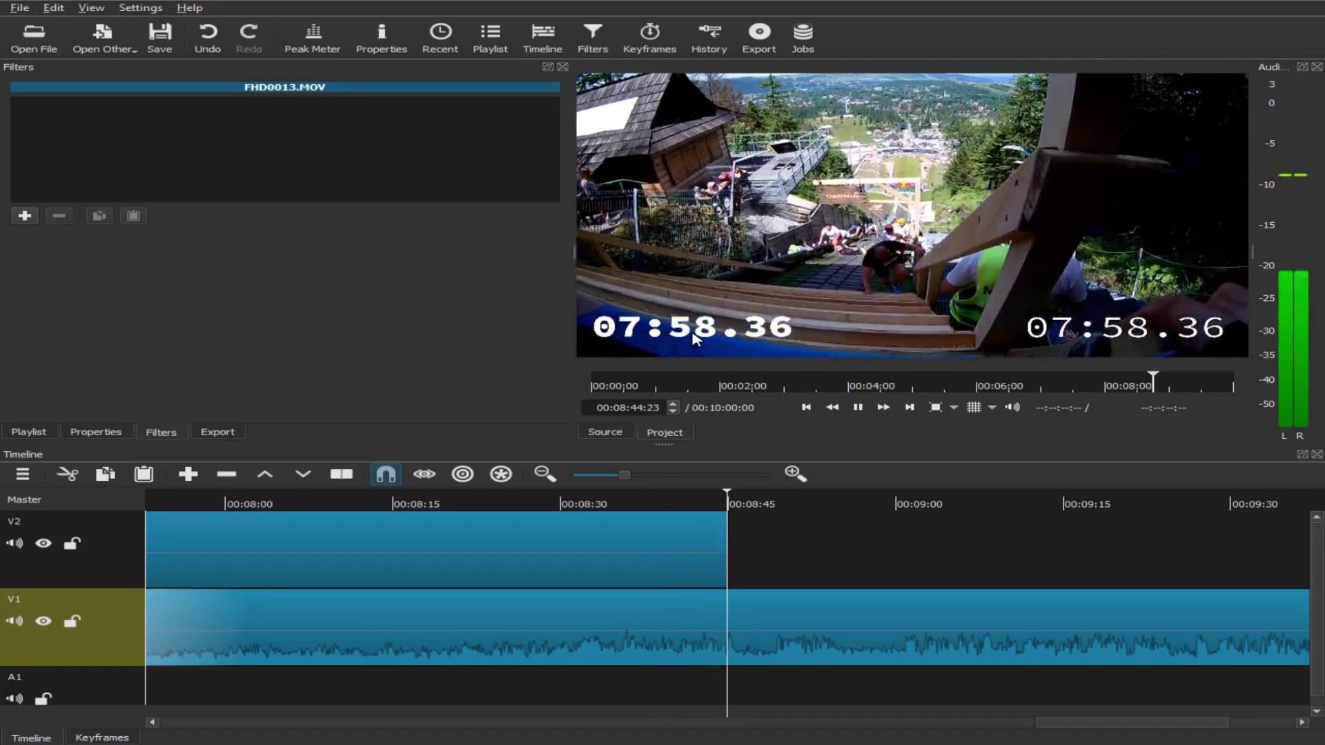
left_click(752, 502)
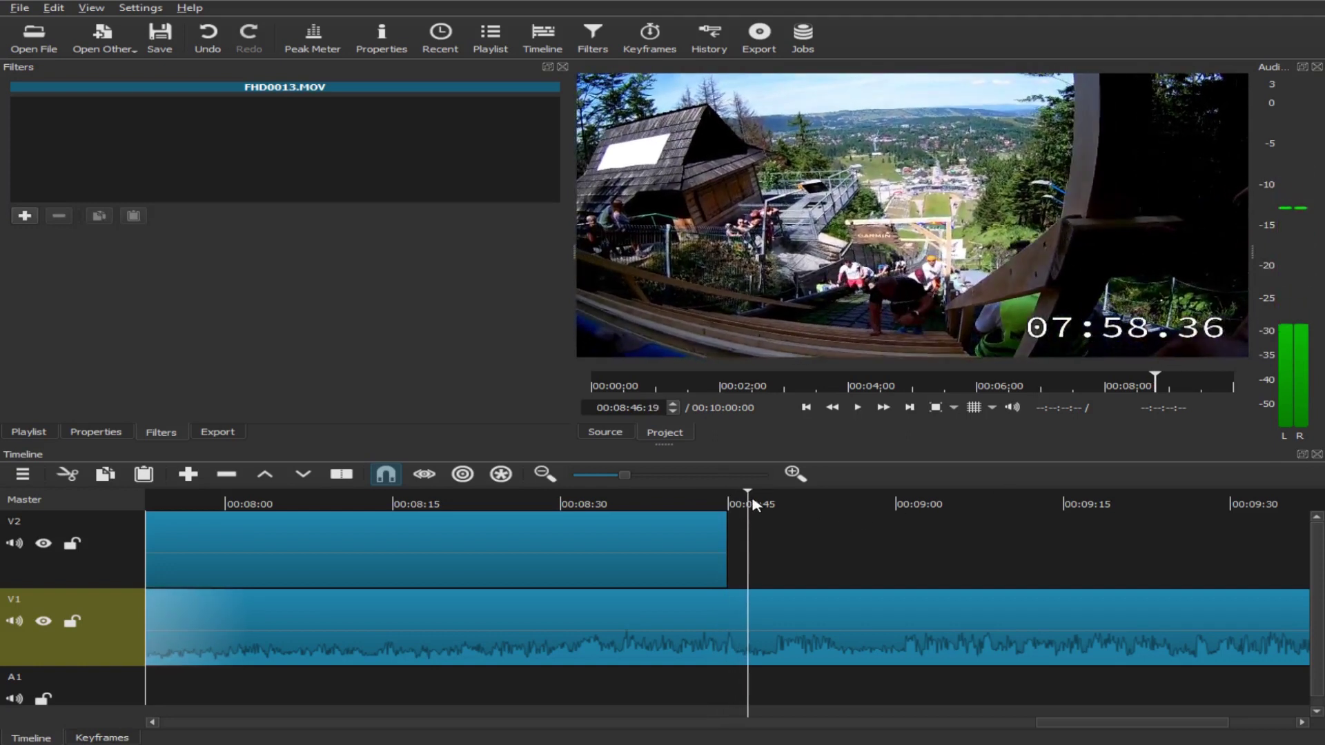
left_click(707, 502)
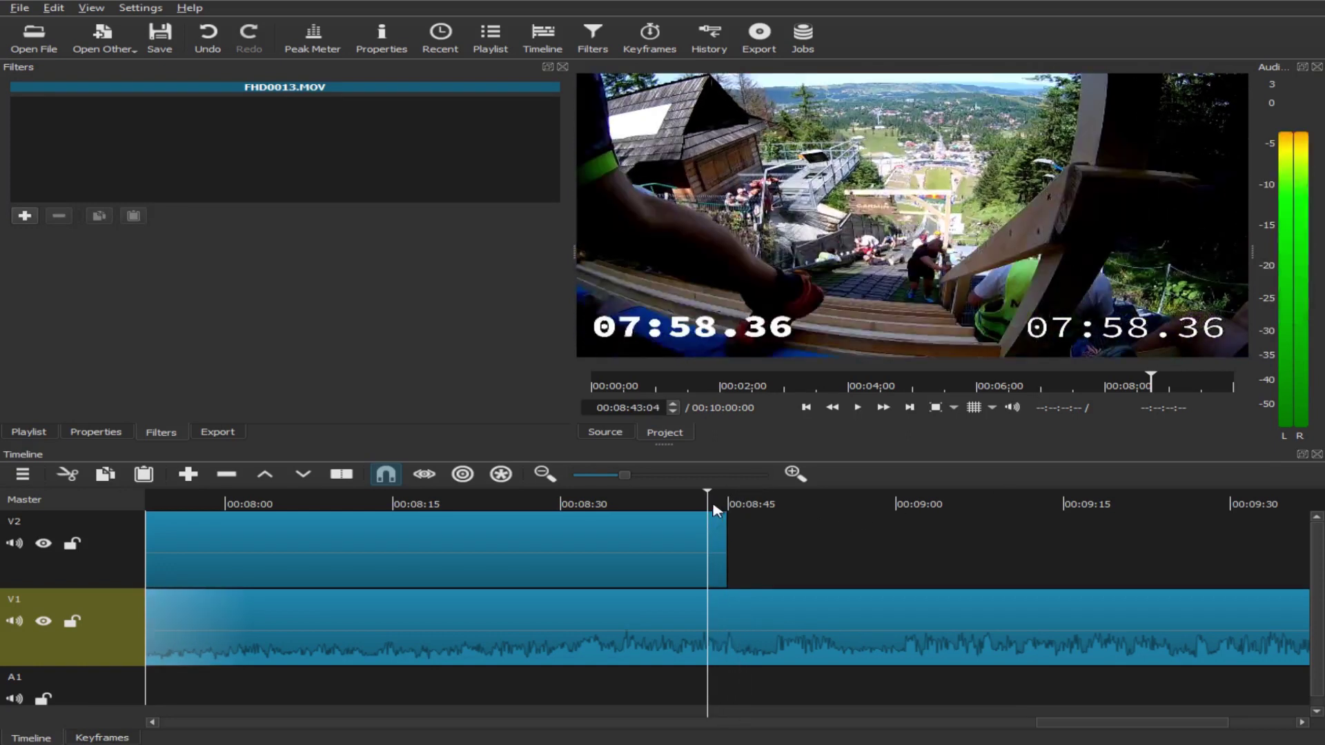
- Split the race clip on V1 at 00:08:43:16, shortly before the transparent clip ends
left_click(725, 503)
left_click_drag(724, 502, 712, 502)
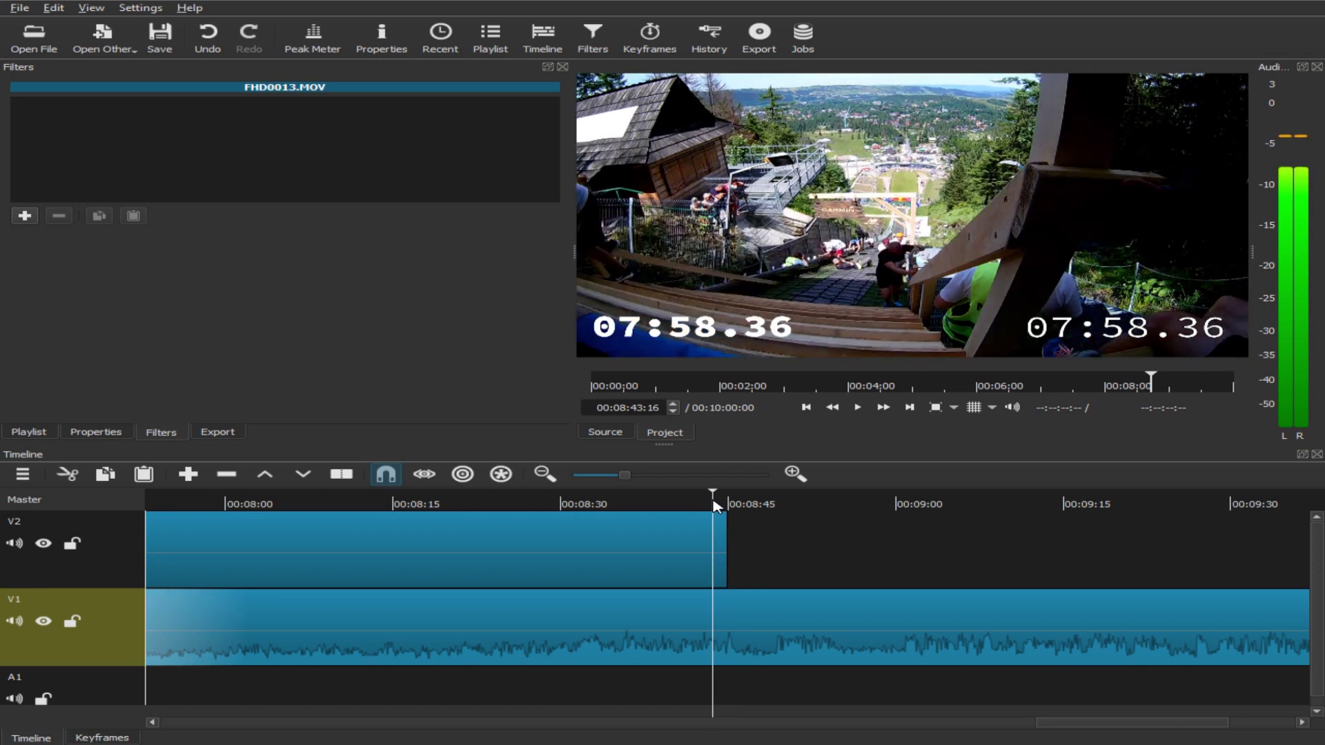
left_click(779, 632)
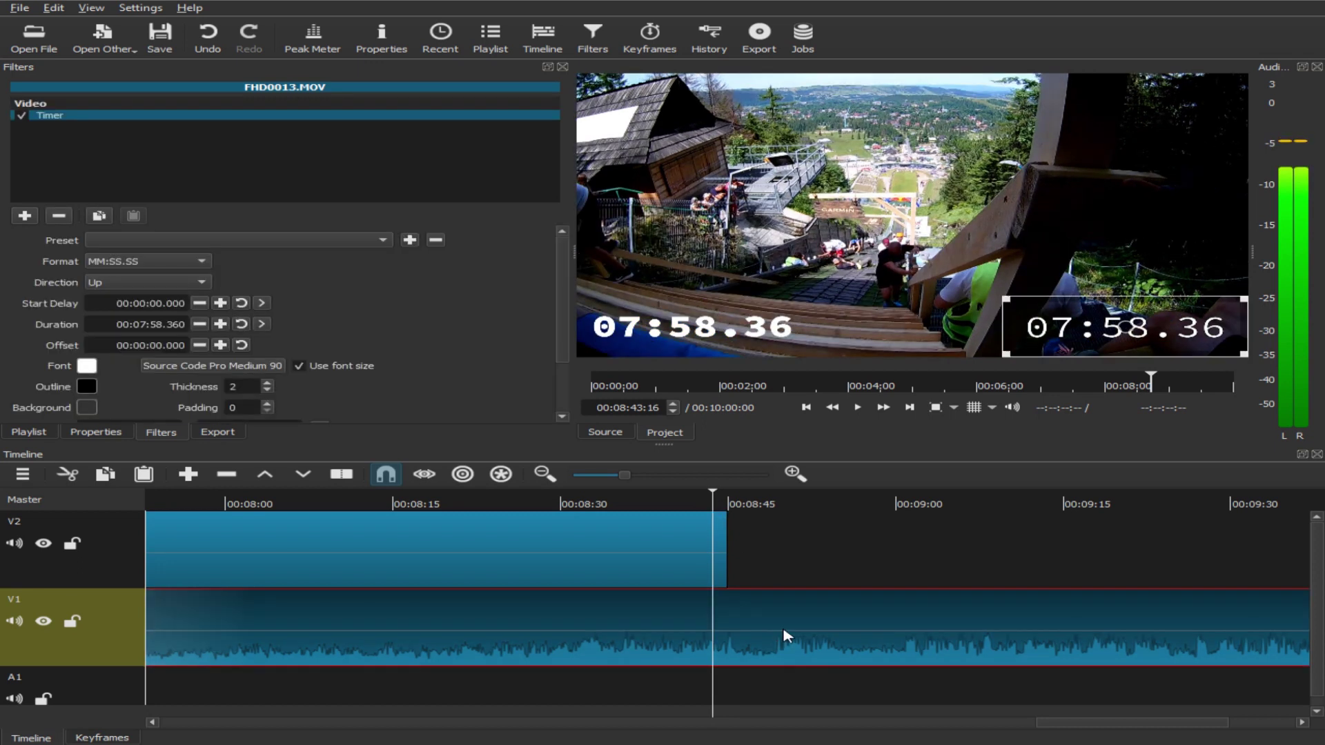
key("s")
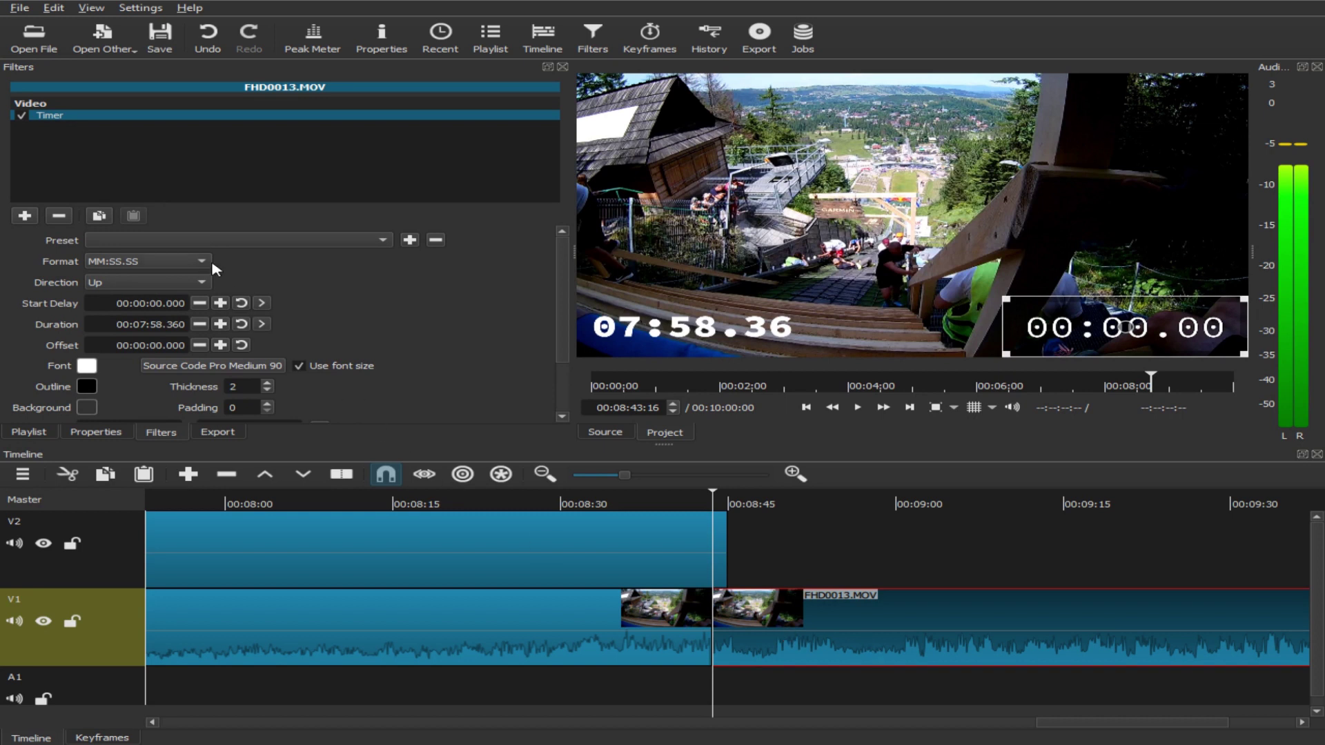
- Remove the Timer filter from the part after the split and create a transition from 00:08:40:16 to the split point
left_click(59, 217)
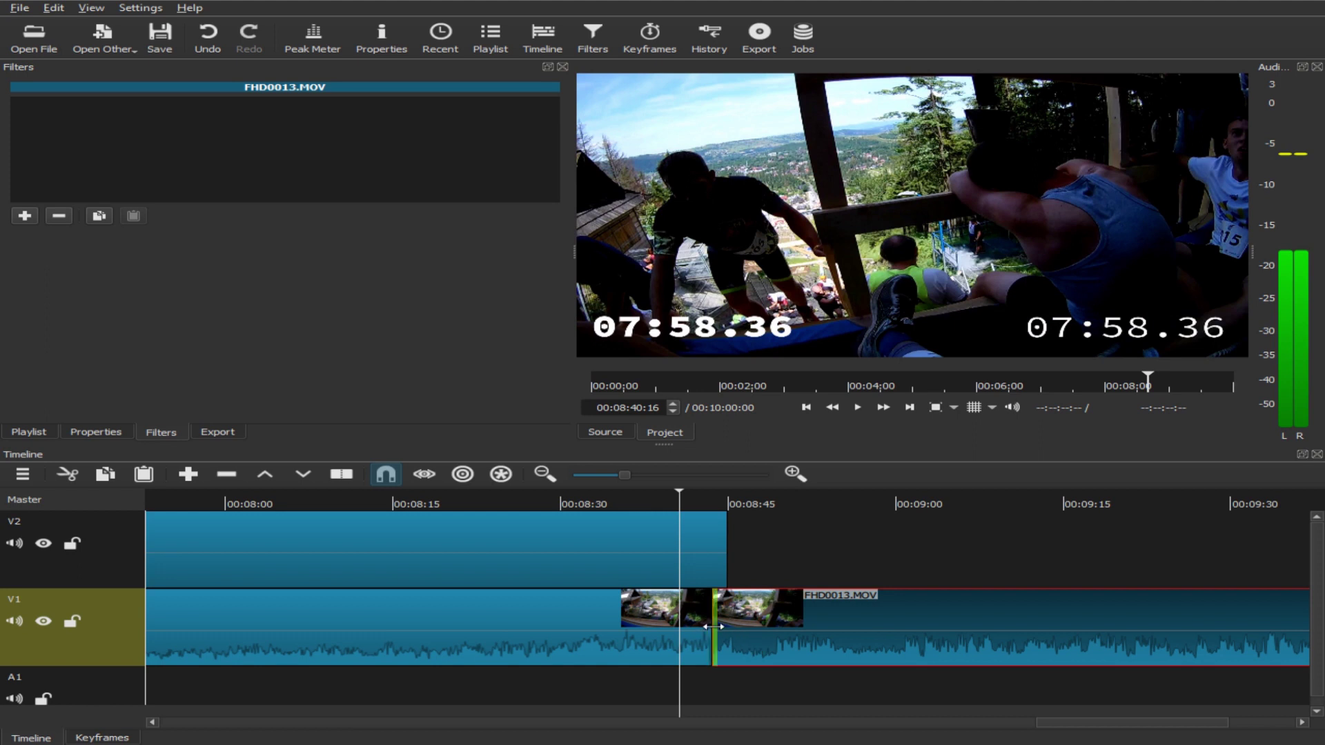
left_click_drag(600, 625, 567, 645)
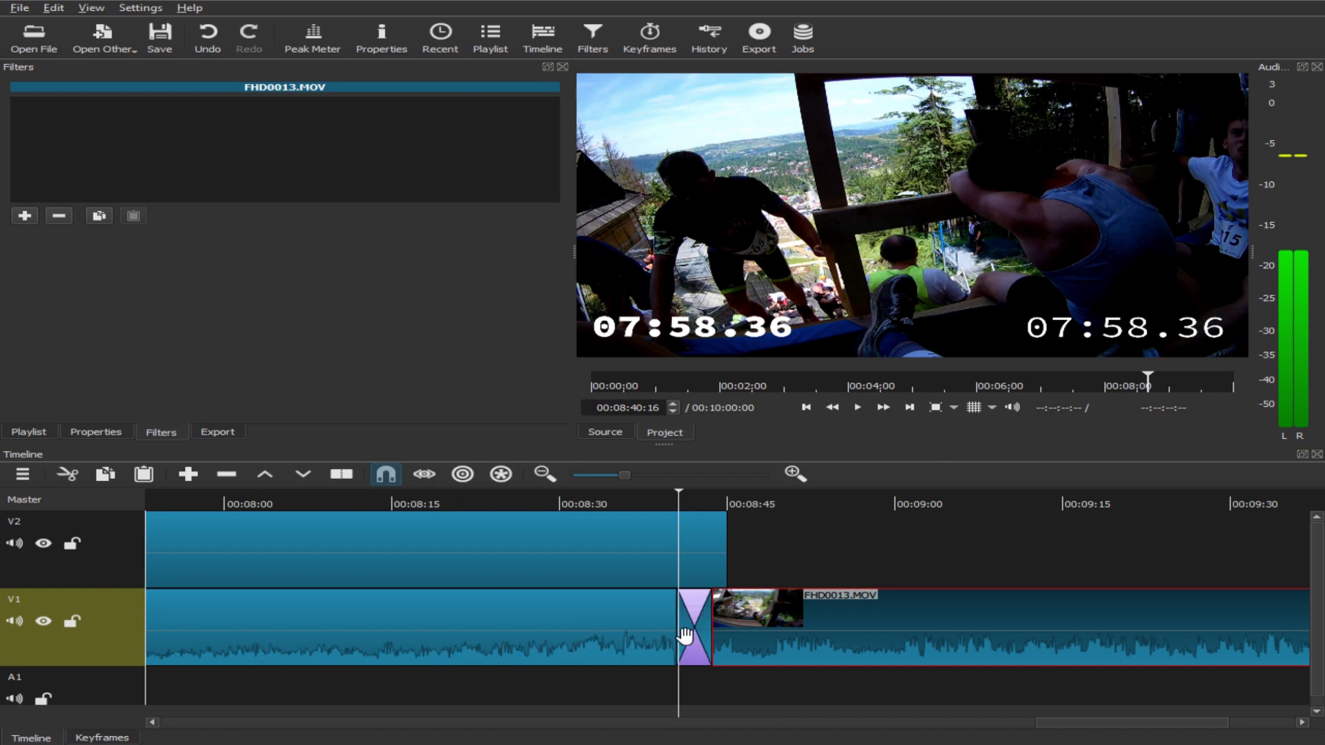
- Set the V1 transition's video type to Bar Horizontal with 40% softness
left_click(691, 632)
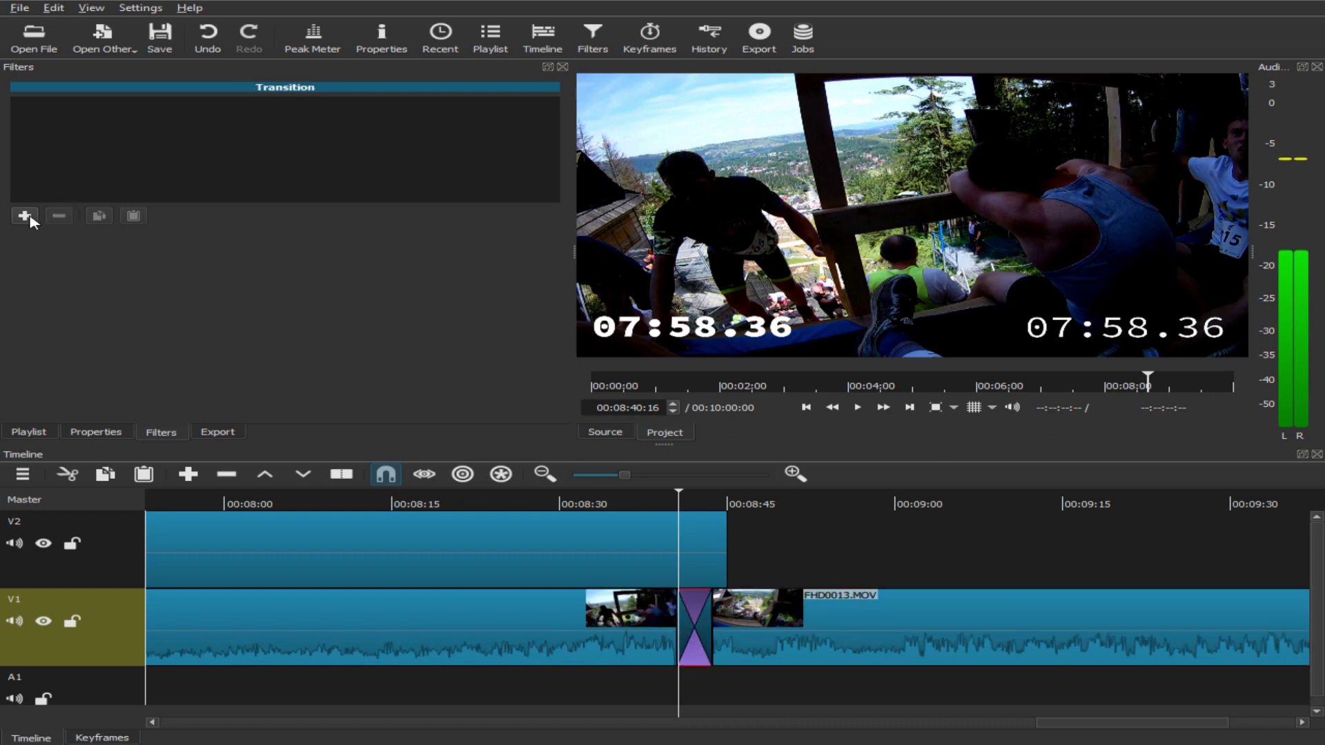
left_click(96, 433)
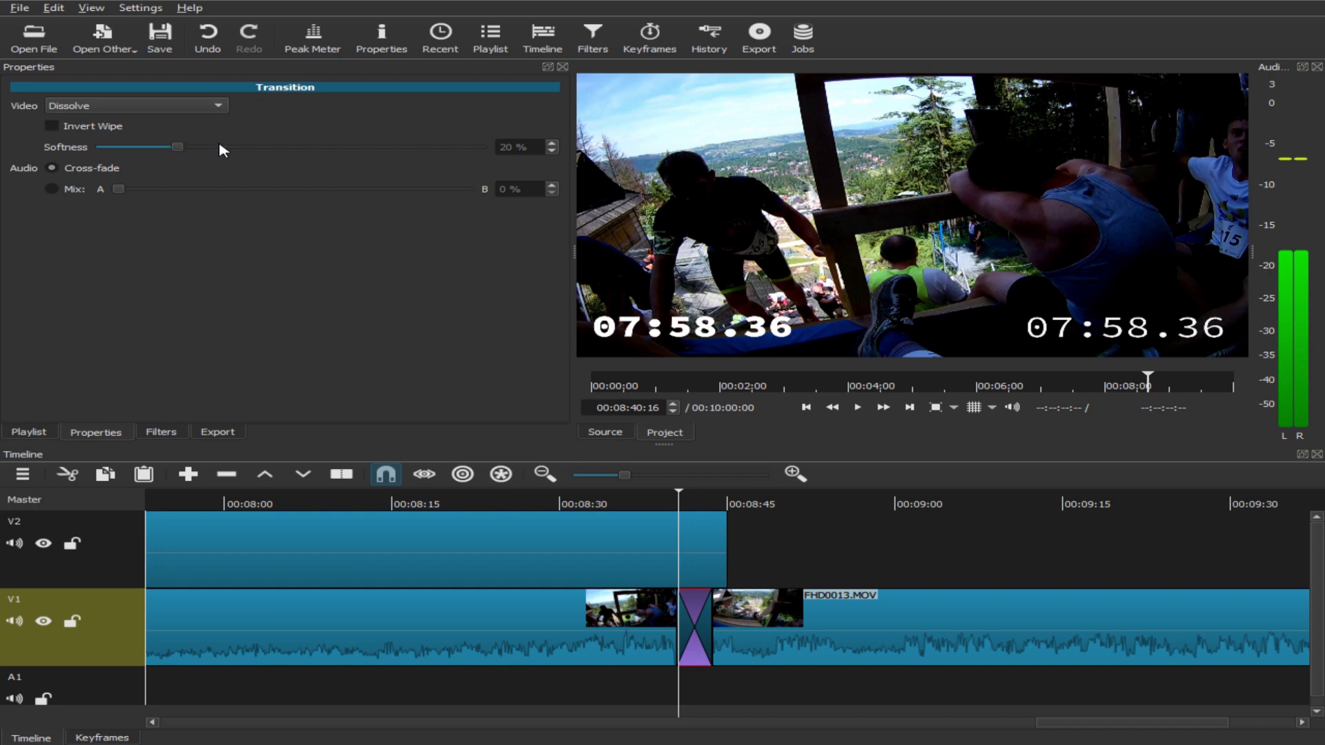
left_click(98, 111)
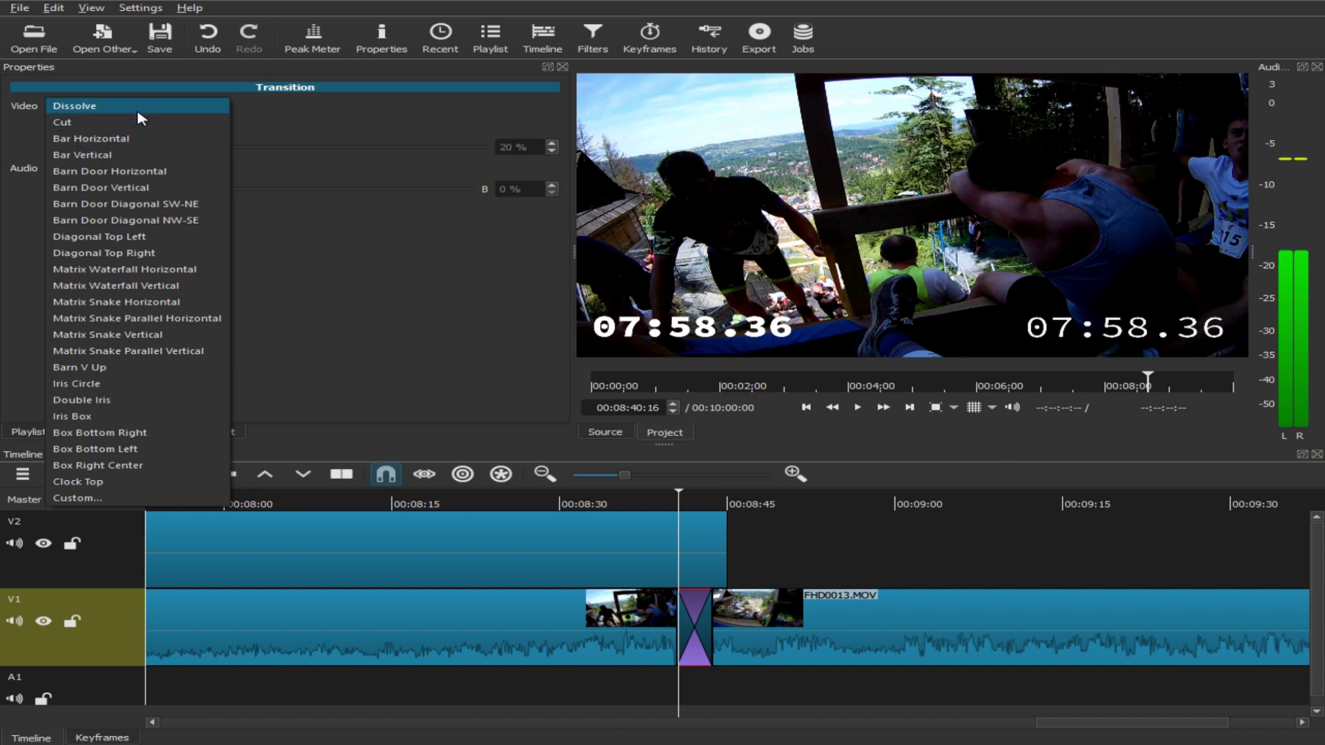
left_click(130, 142)
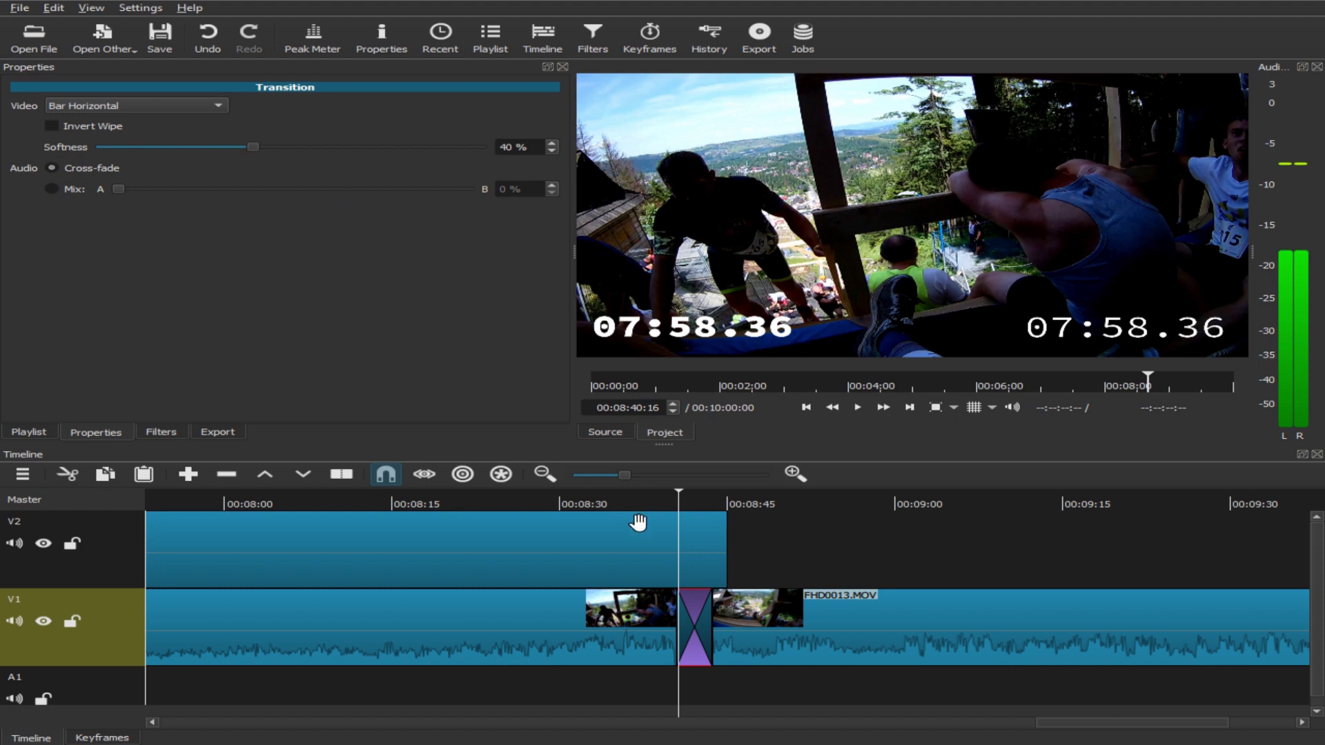
- Play the footage across the V1 transition and past the end of the transparent clip to check how the timers end
left_click(660, 509)
key("space")
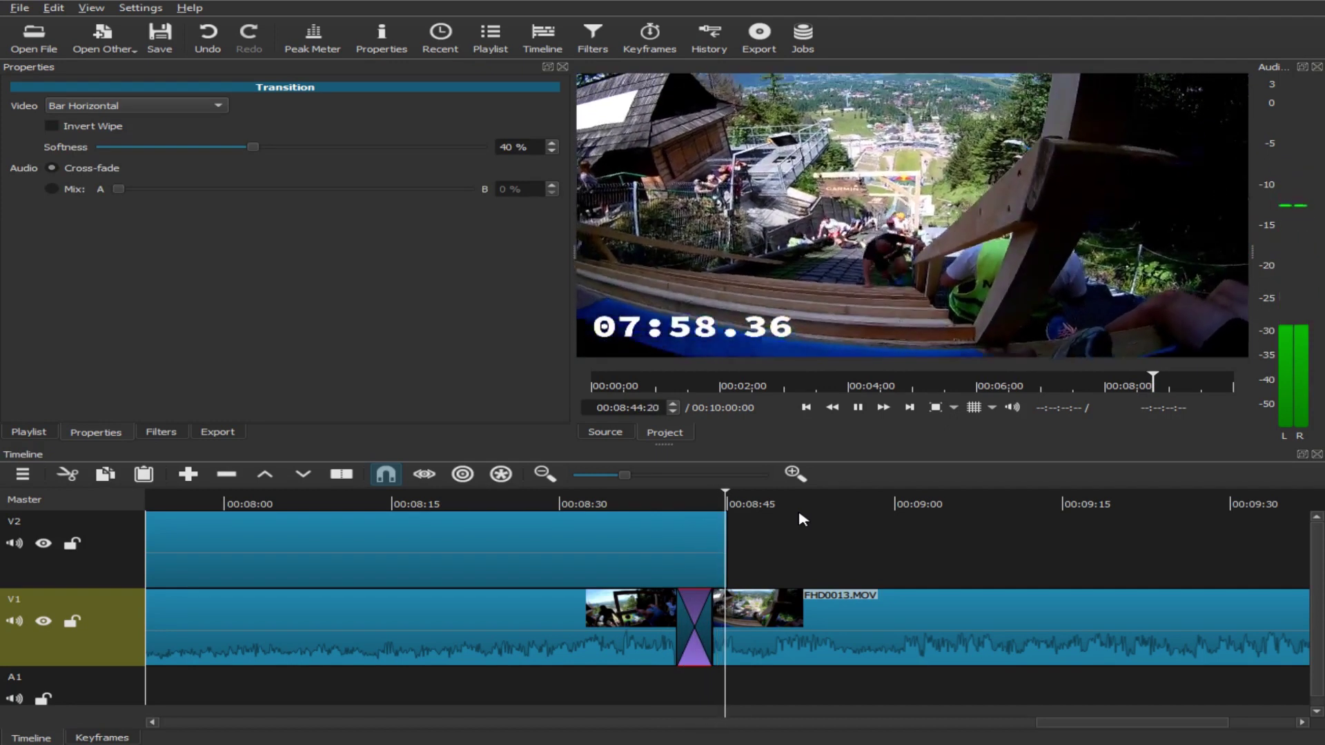
key("space")
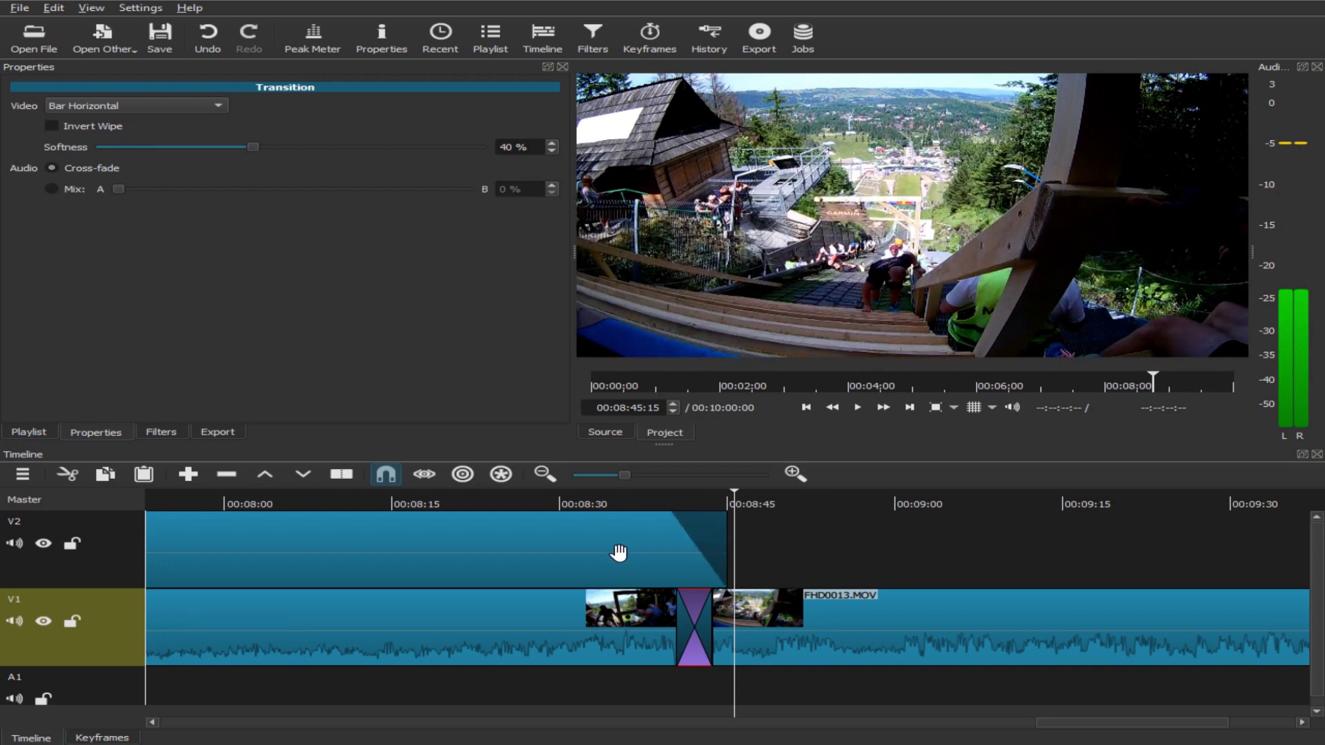
- Fade out the end of the transparent V2 clip over 00:00:04:24 by adjusting opacity, and show its Fade Out Video filter settings
left_click(435, 552)
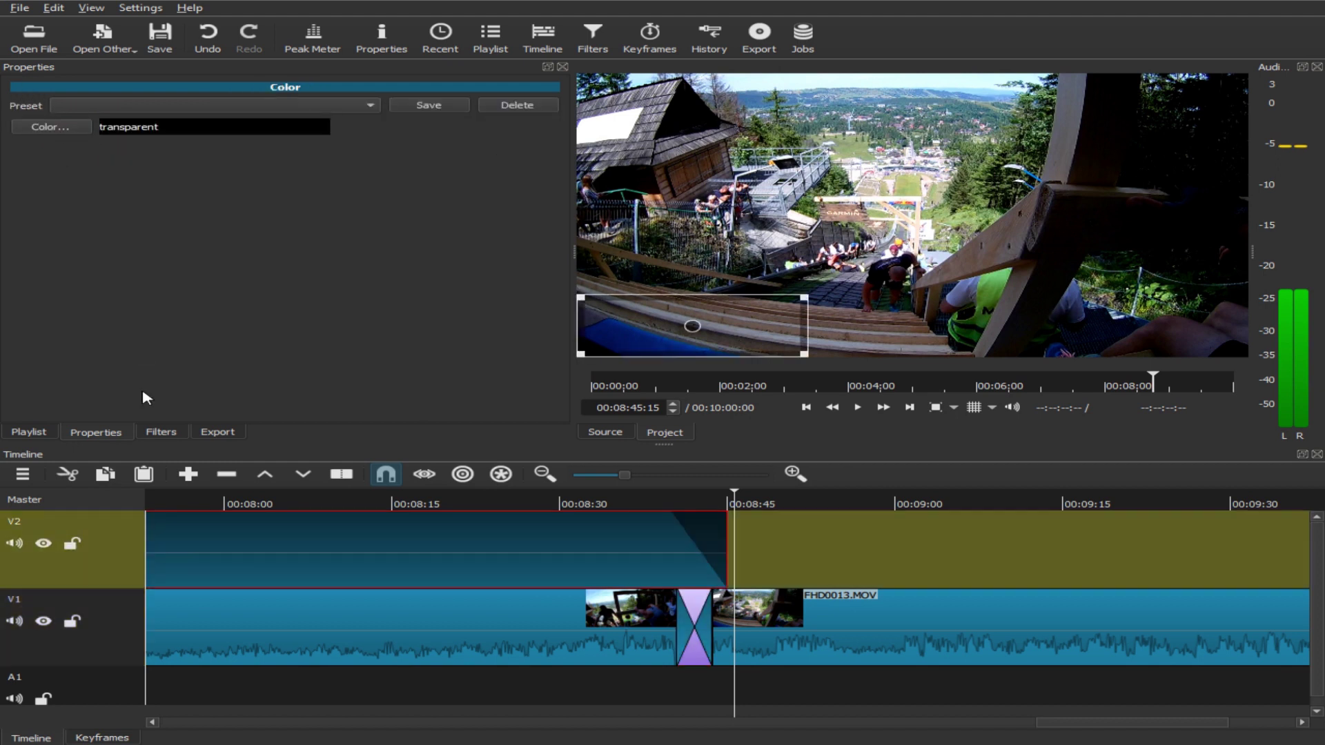
left_click(161, 432)
left_click(77, 130)
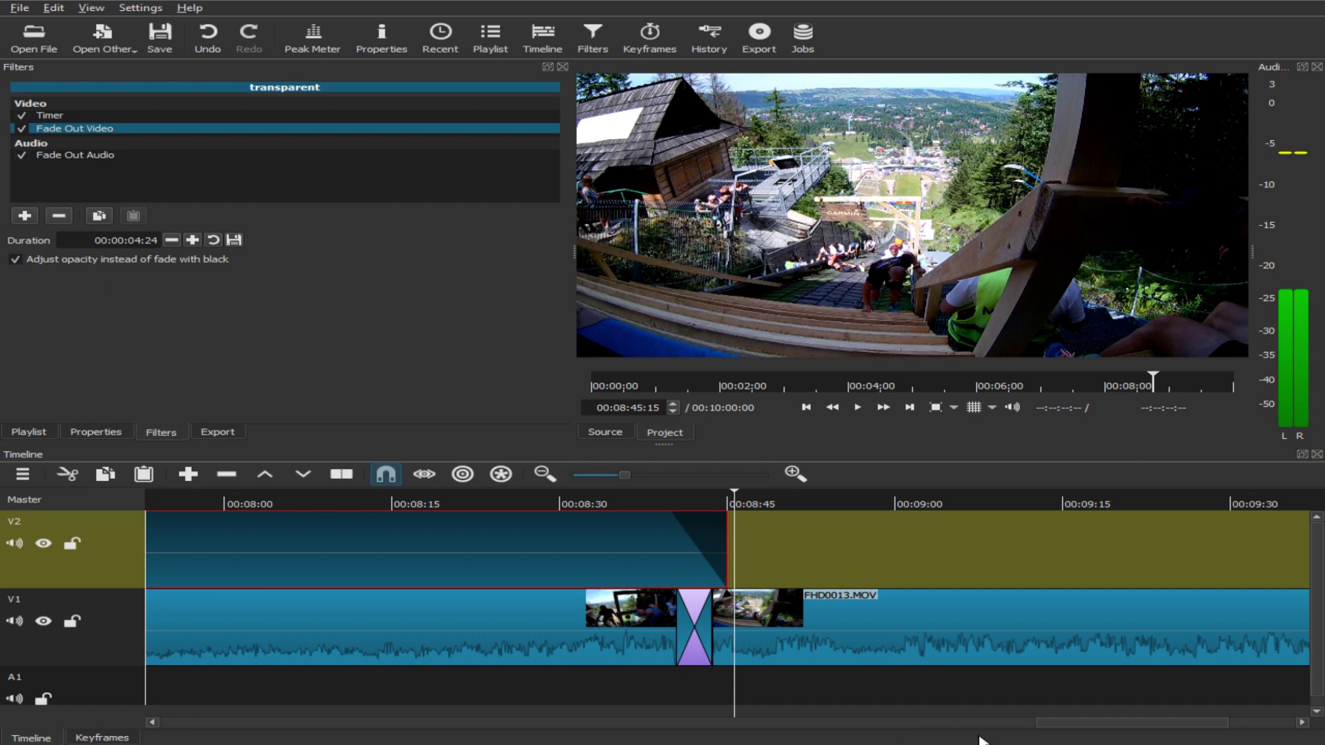
- Play the race start around 00:00:38 to check both timers as the transparent clip on V2 begins
left_click_drag(1078, 725, 189, 718)
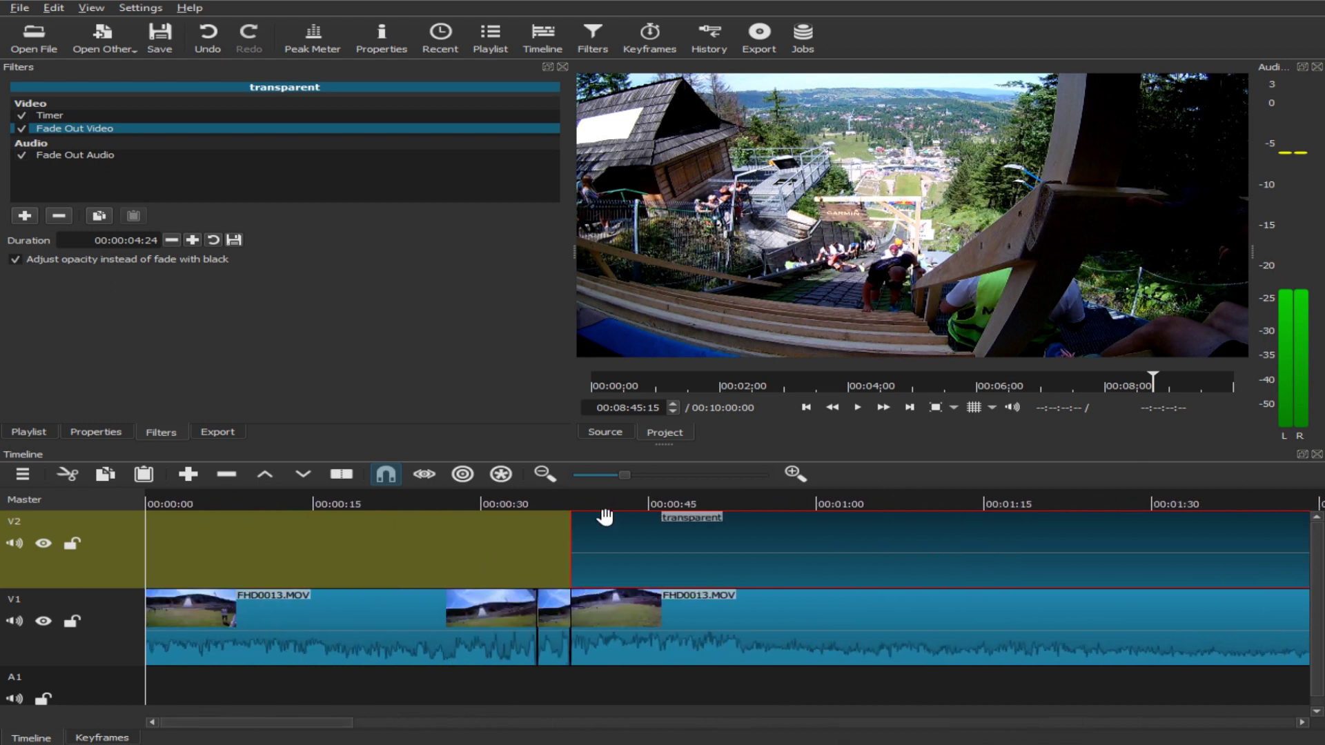
key("space")
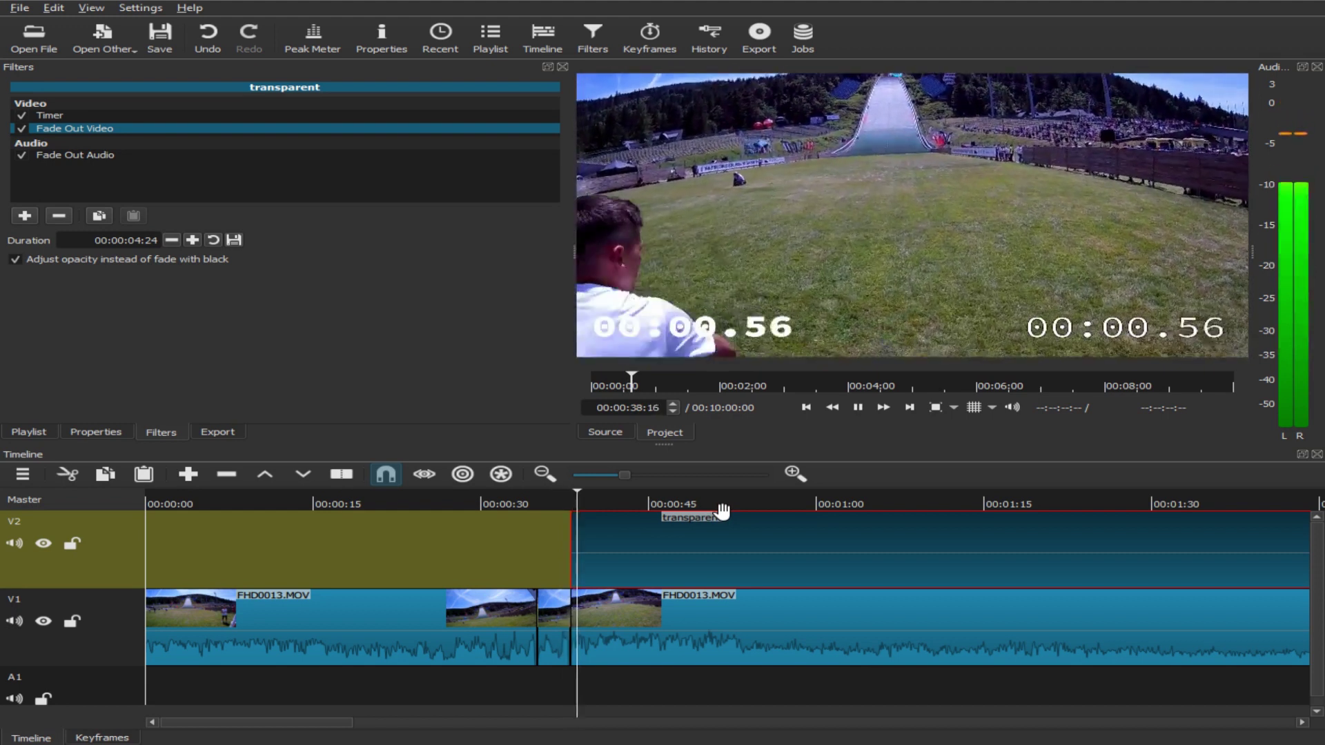
key("space")
- Play the footage across the V1 transition and the V2 fade-out near 00:08:45 to compare how both timers disappear
left_click_drag(325, 723, 1188, 723)
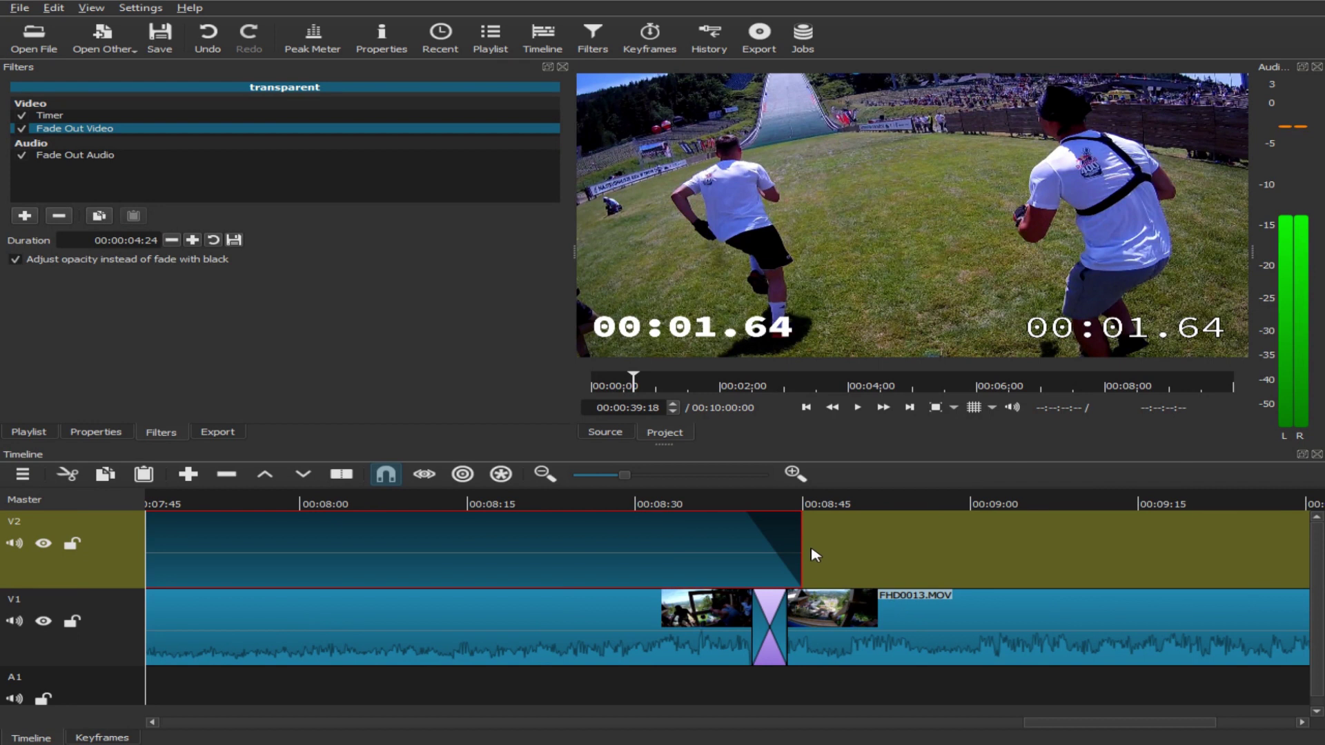
key("space")
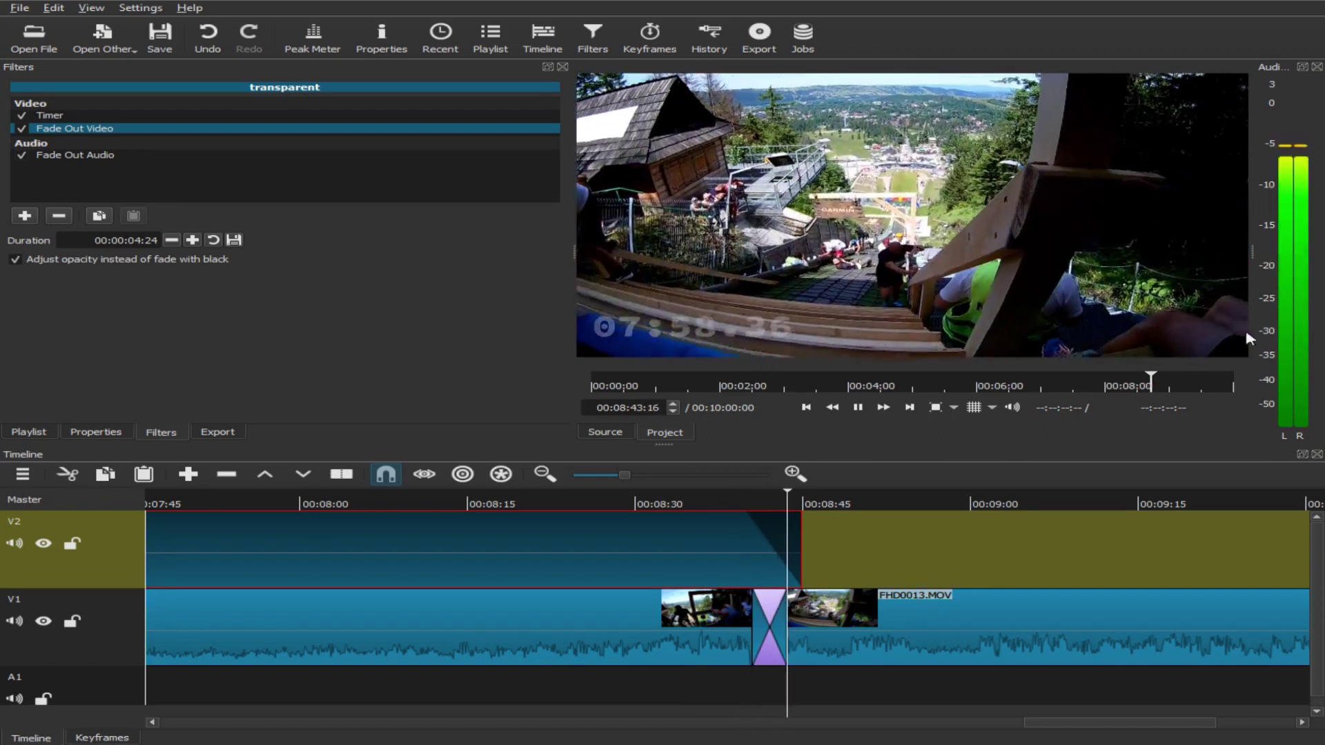
key("space")
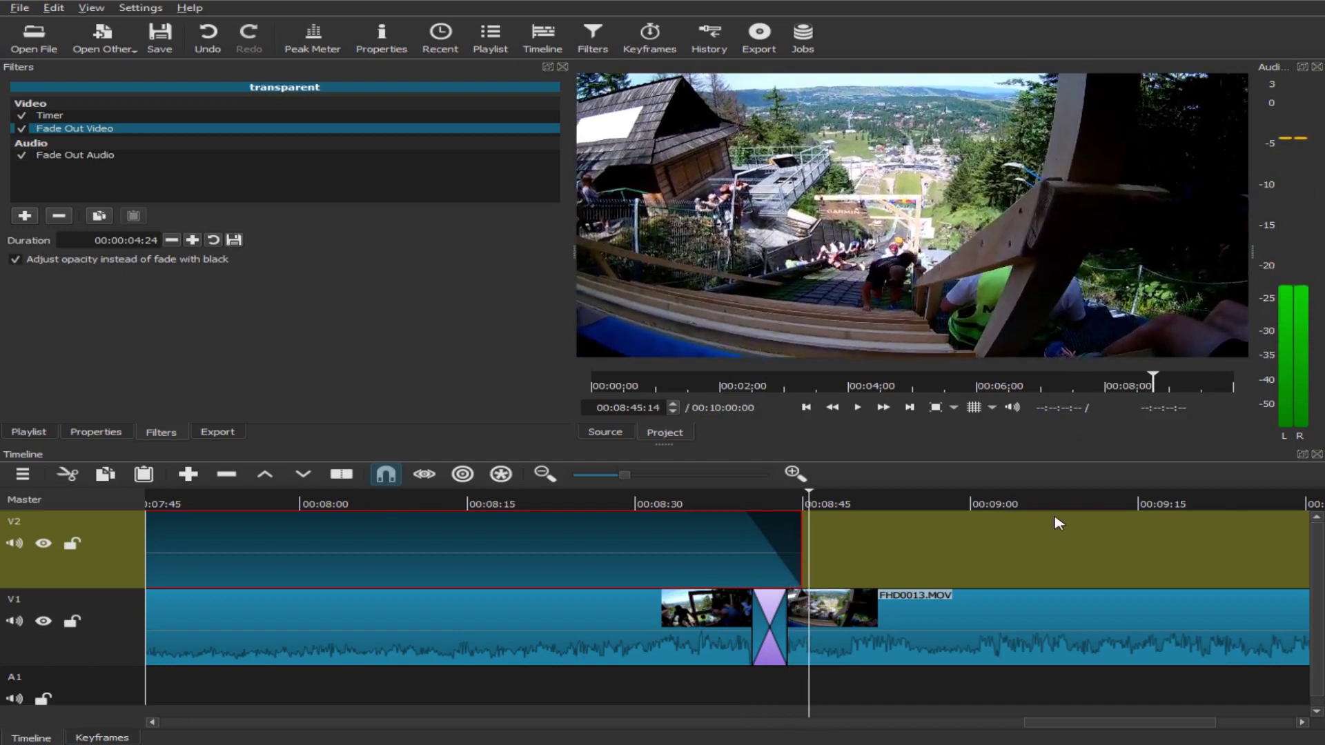